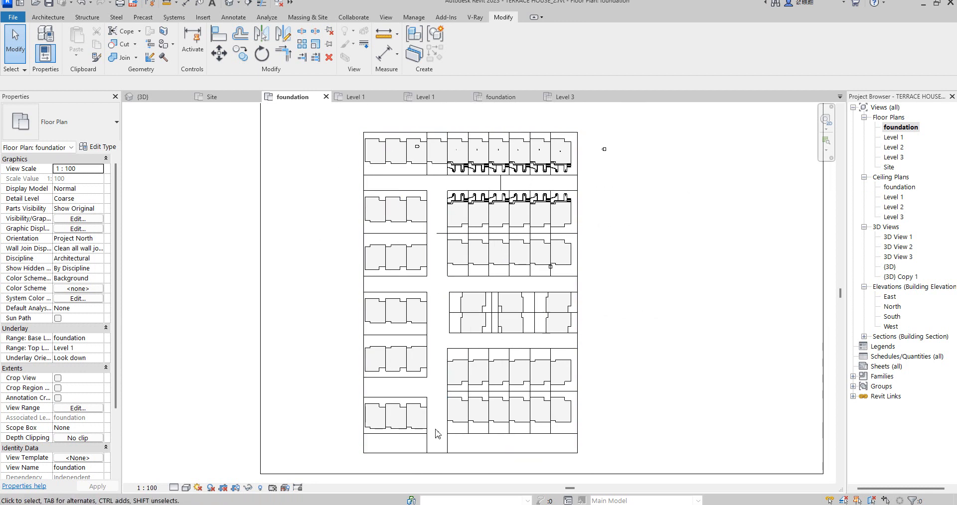
# - Shorten the horizontal detail line between the middle house rows so its end meets the lot block's edge
pyautogui.scroll(1, 435, 420)
pyautogui.scroll(-2, 441, 323)
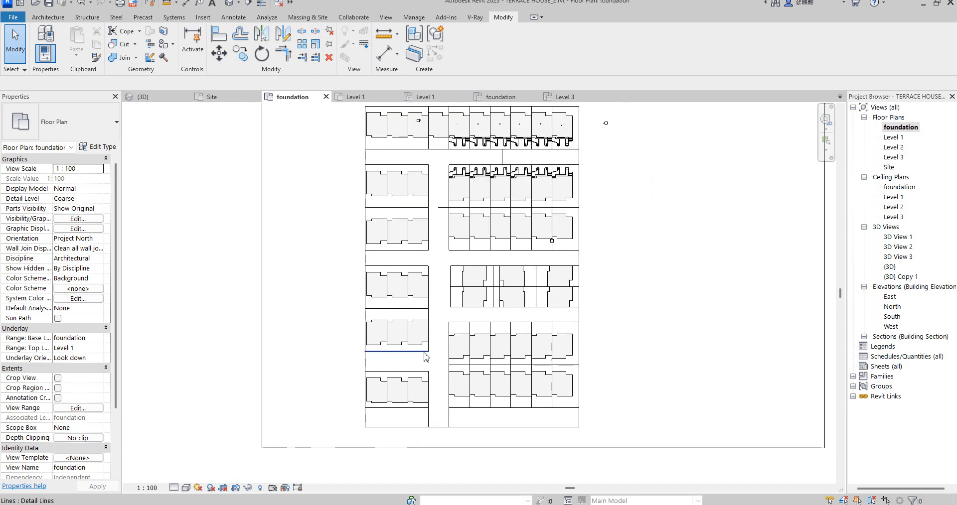
pyautogui.scroll(3, 414, 183)
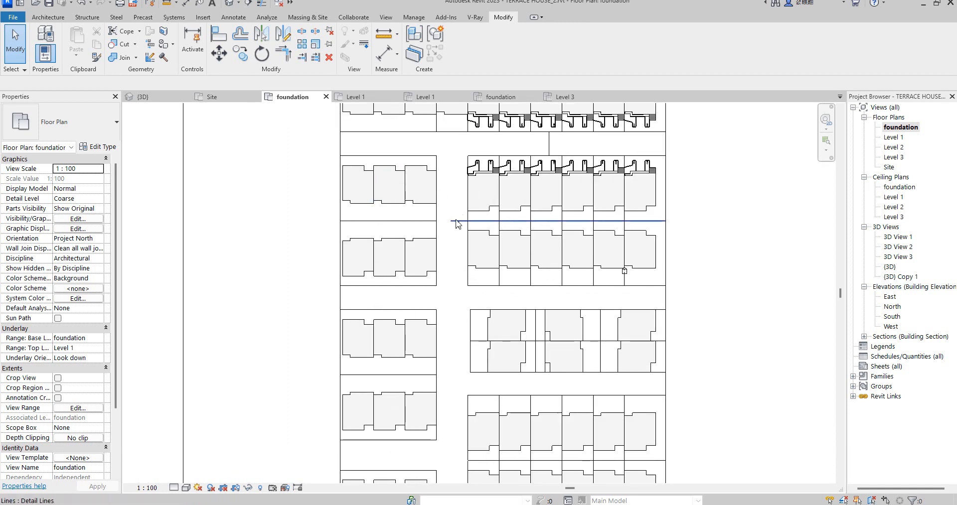
pyautogui.click(455, 221)
pyautogui.scroll(2, 458, 235)
pyautogui.moveTo(444, 211); pyautogui.dragTo(476, 211)
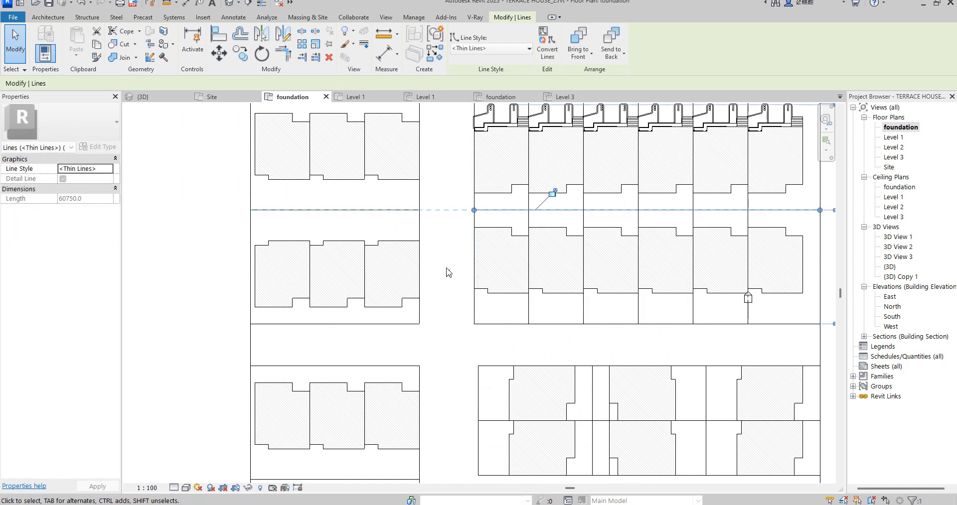
pyautogui.press('Escape')
# - Examine the foundation plan's lot blocks, road gaps and surrounding site boundary
pyautogui.scroll(-4, 447, 270)
pyautogui.scroll(-2, 658, 274)
pyautogui.scroll(2, 455, 208)
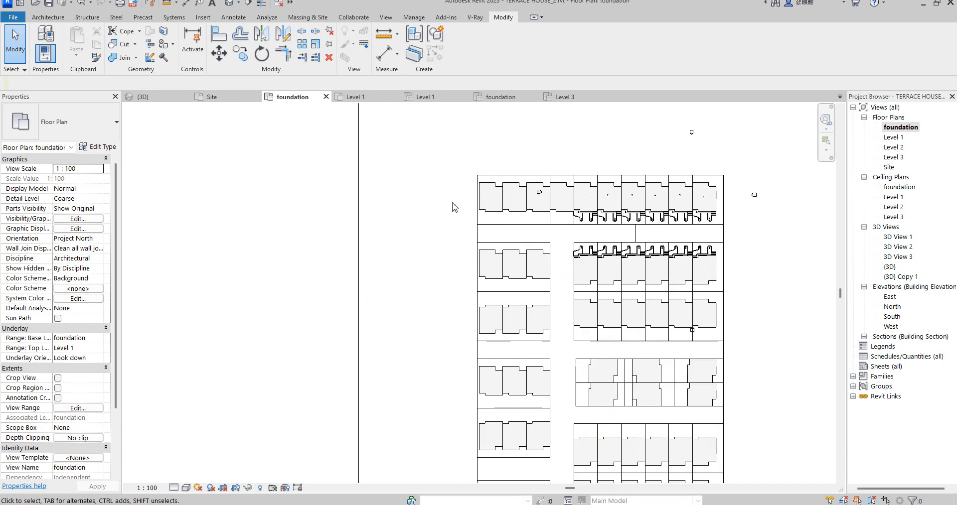
pyautogui.scroll(-3, 633, 221)
pyautogui.scroll(3, 635, 224)
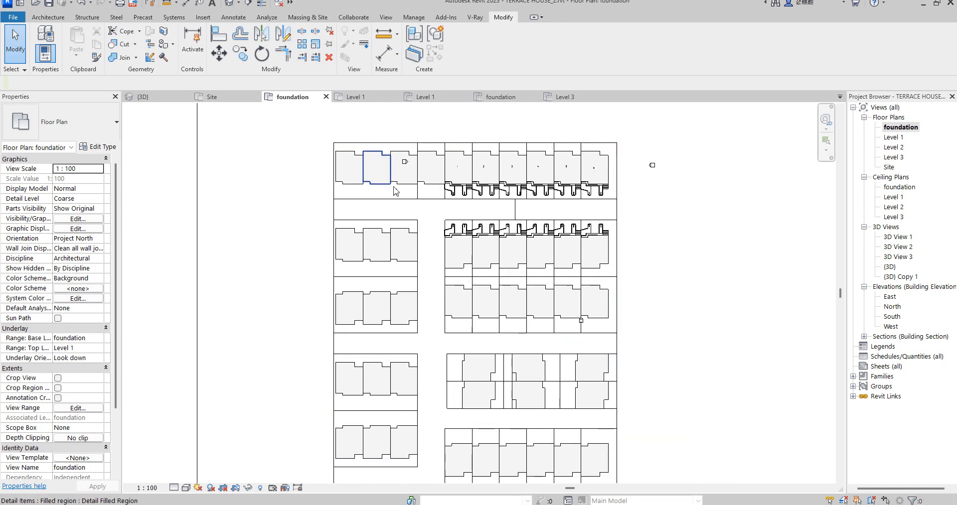
pyautogui.scroll(-2, 652, 244)
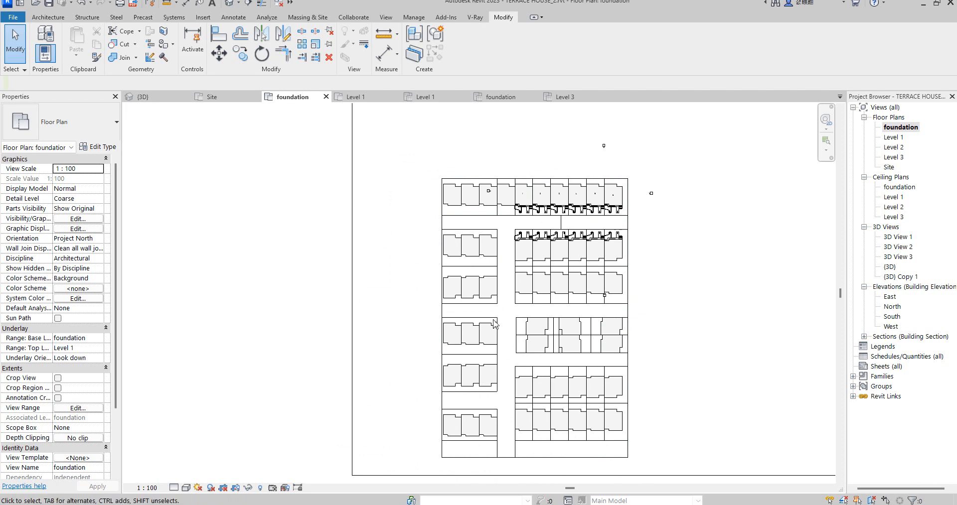
pyautogui.scroll(-2, 503, 370)
pyautogui.scroll(2, 526, 252)
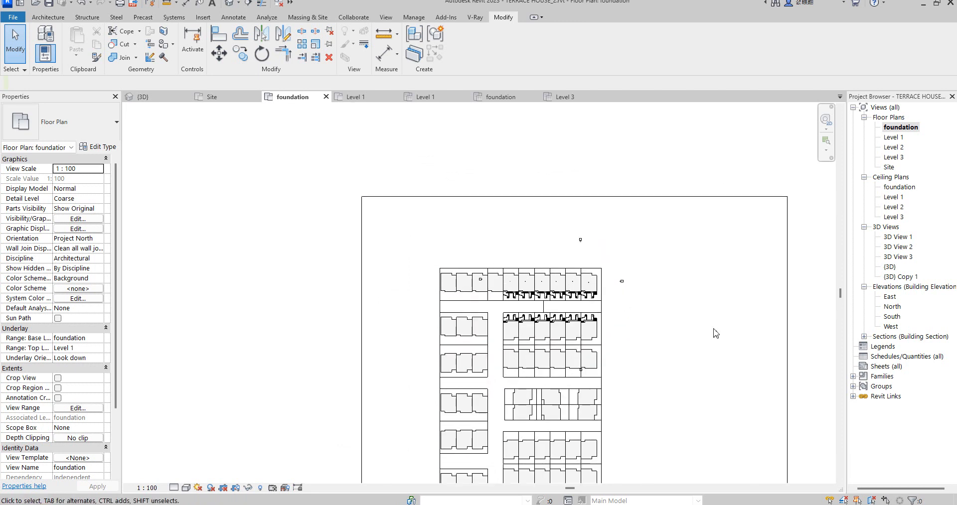
pyautogui.scroll(-1, 547, 279)
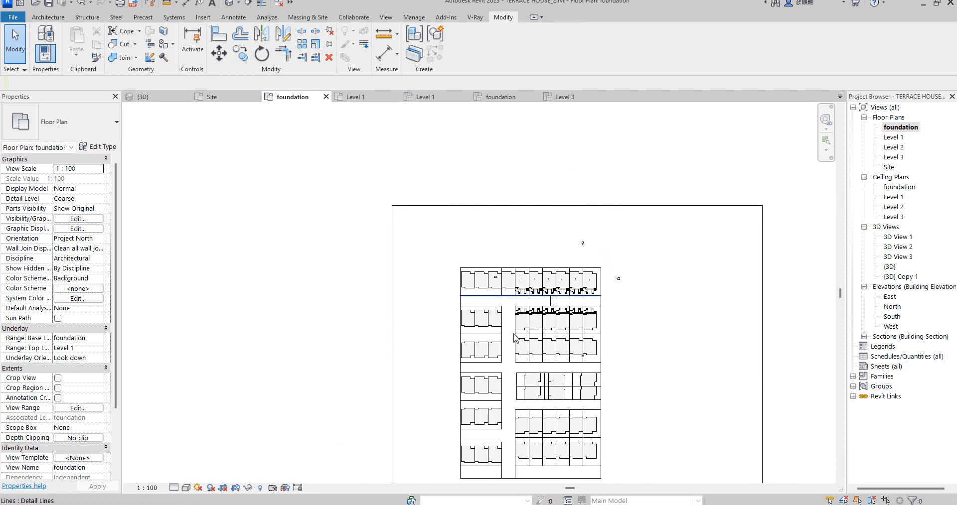
# - In the default 3D view, edit the rectangular ground slab in place and open its extrusion sketch
pyautogui.doubleClick(889, 267)
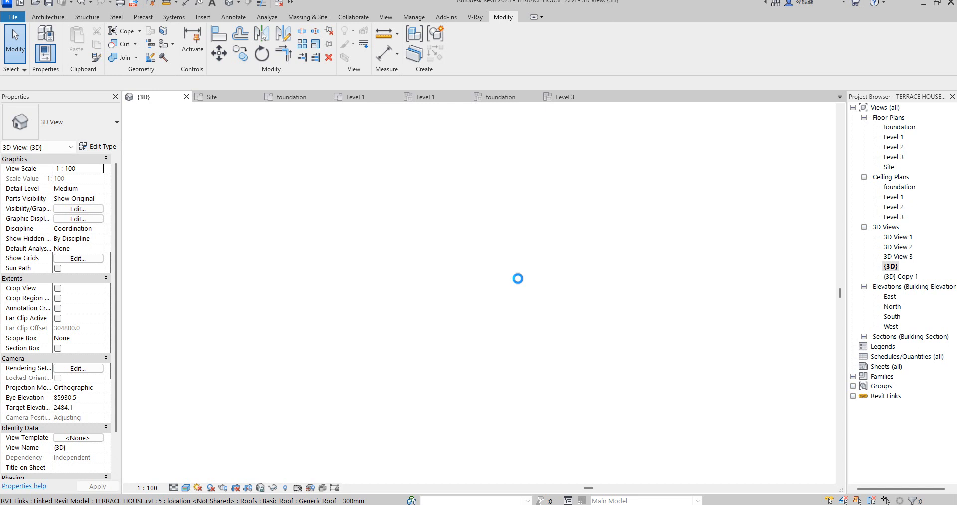
pyautogui.scroll(5, 389, 205)
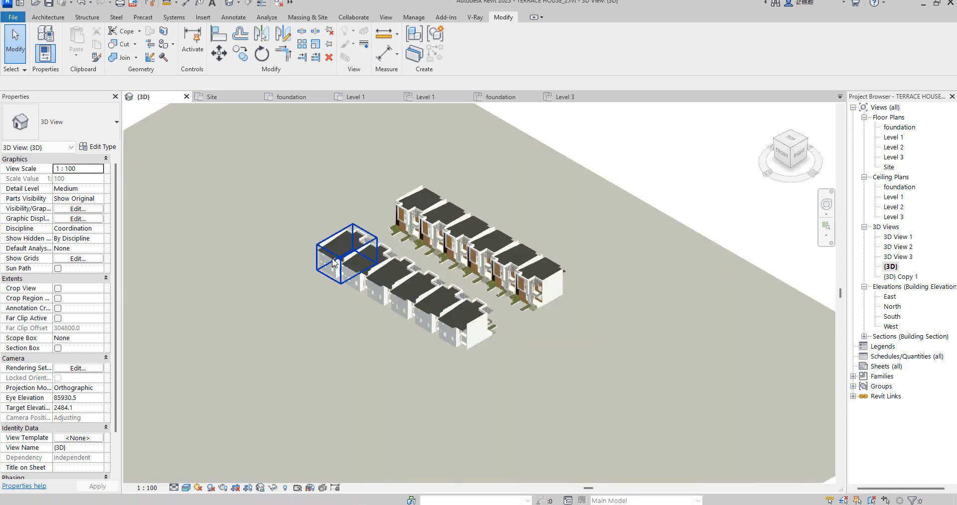
pyautogui.scroll(-5, 389, 205)
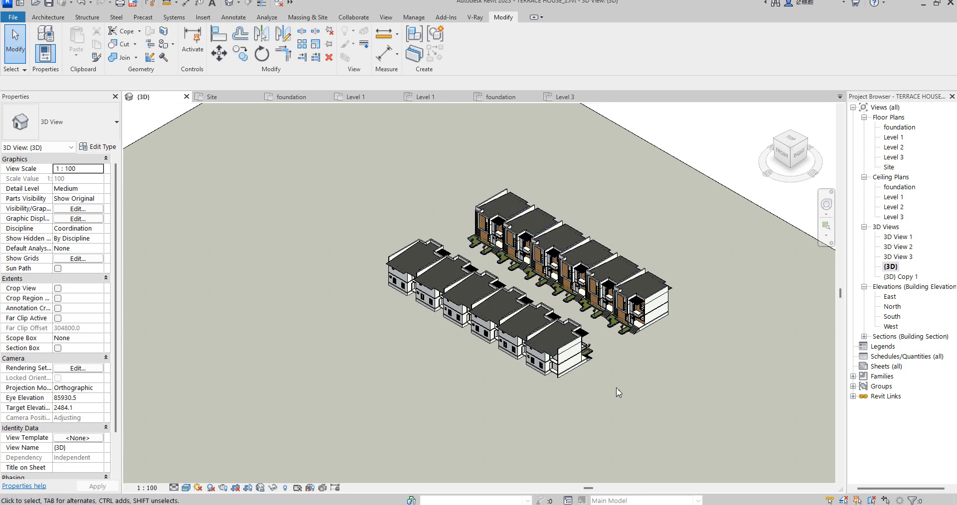
pyautogui.scroll(-2, 512, 290)
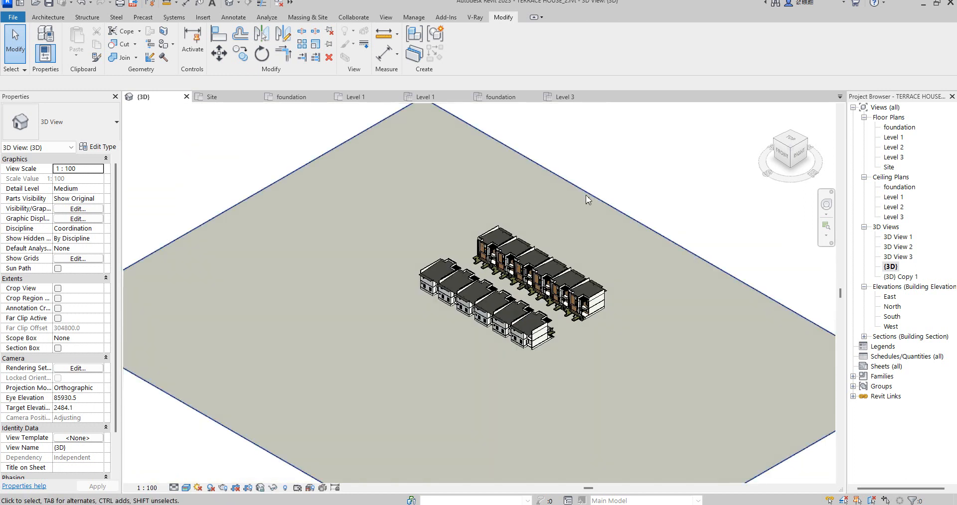
pyautogui.scroll(-2, 531, 193)
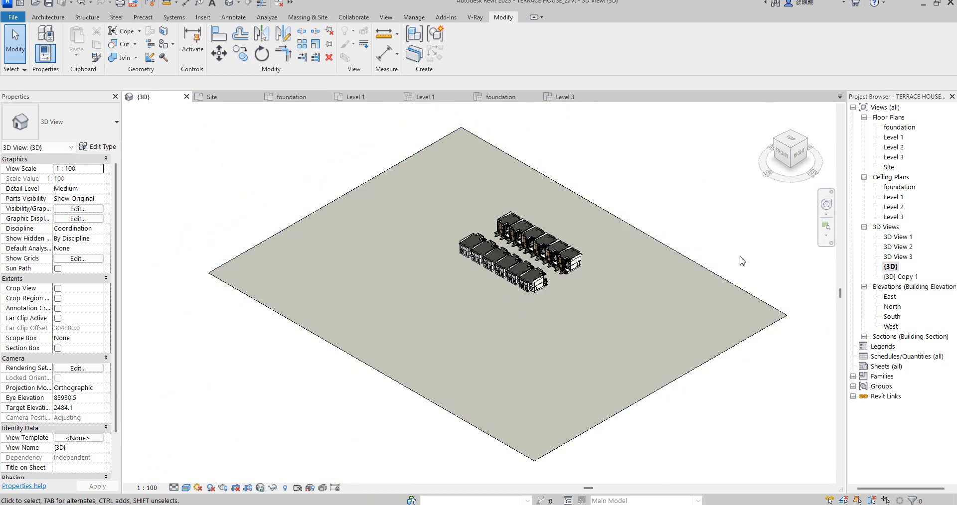
pyautogui.click(696, 262)
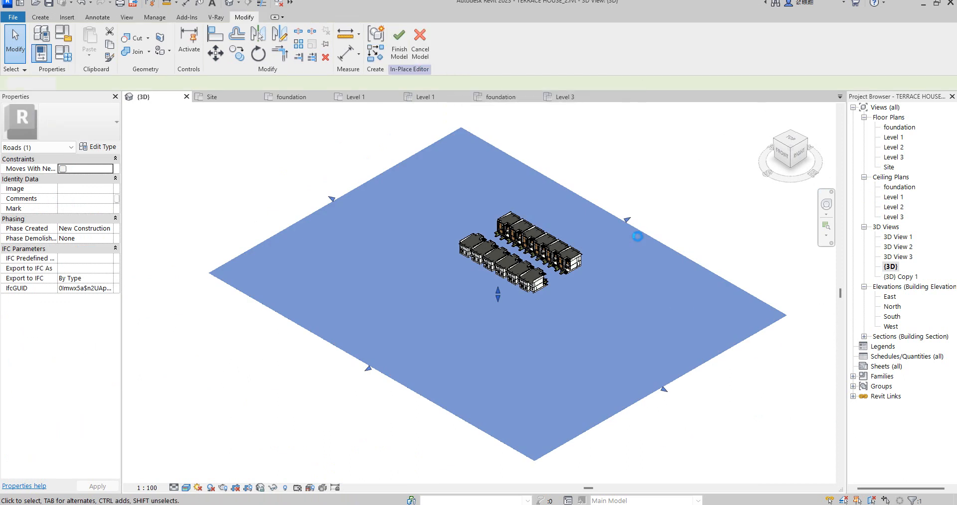
pyautogui.click(644, 236)
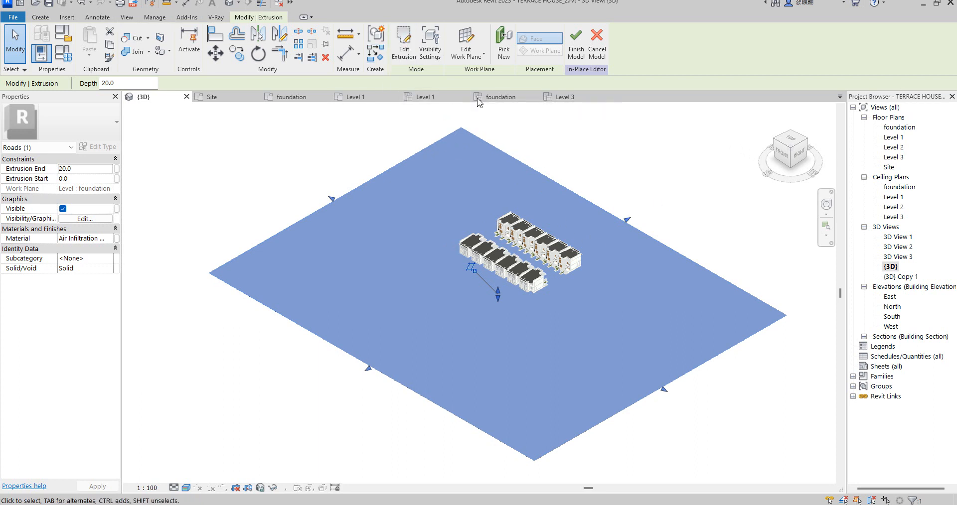
pyautogui.click(404, 42)
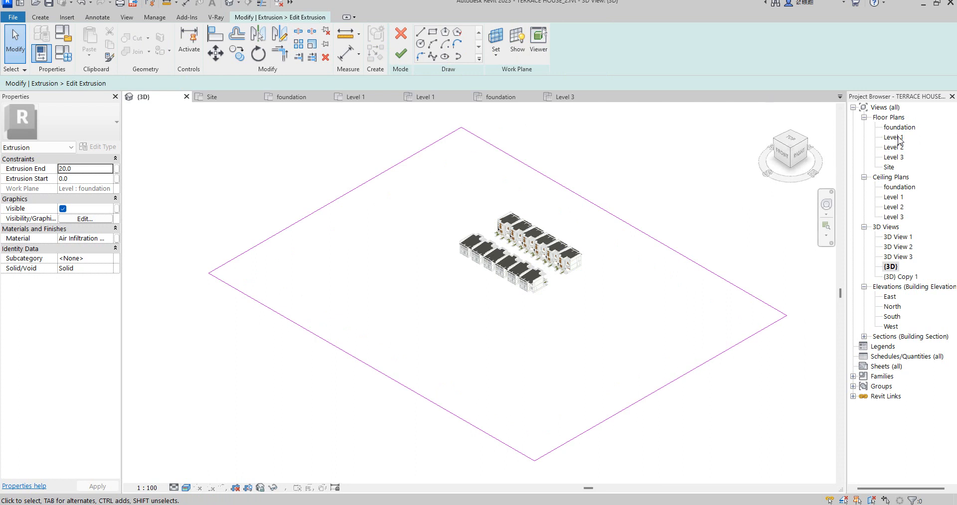
# - In the foundation floor plan, move the slab sketch's east boundary line to 12000 from the lot blocks
pyautogui.doubleClick(899, 127)
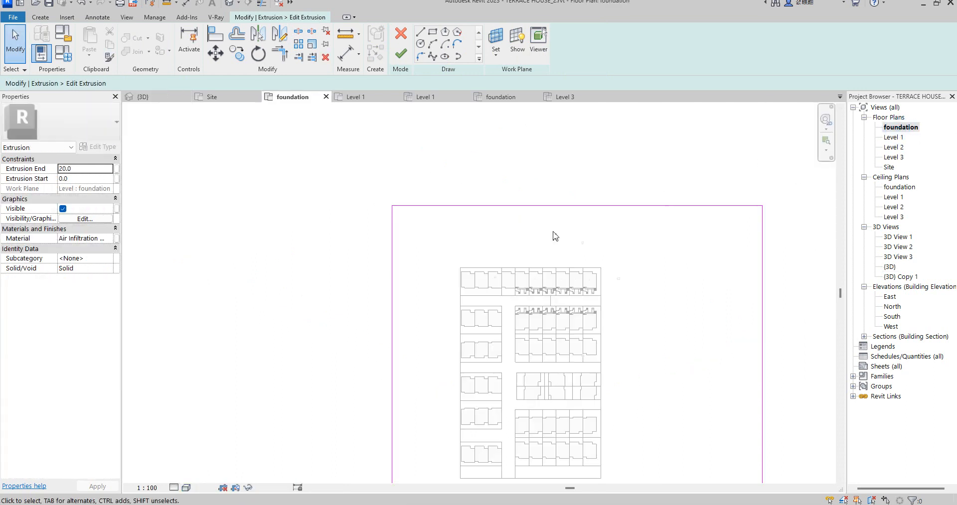
pyautogui.scroll(-3, 551, 235)
pyautogui.scroll(2, 546, 361)
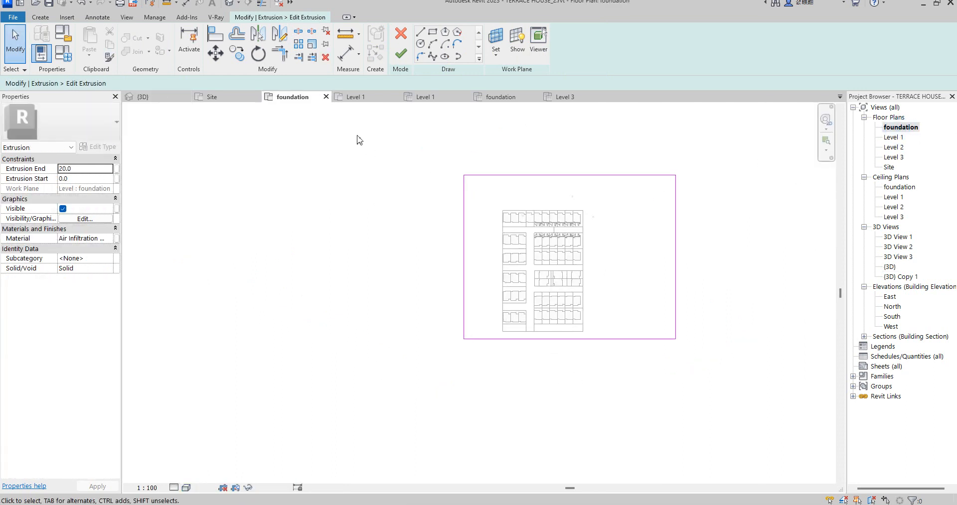
pyautogui.scroll(3, 527, 300)
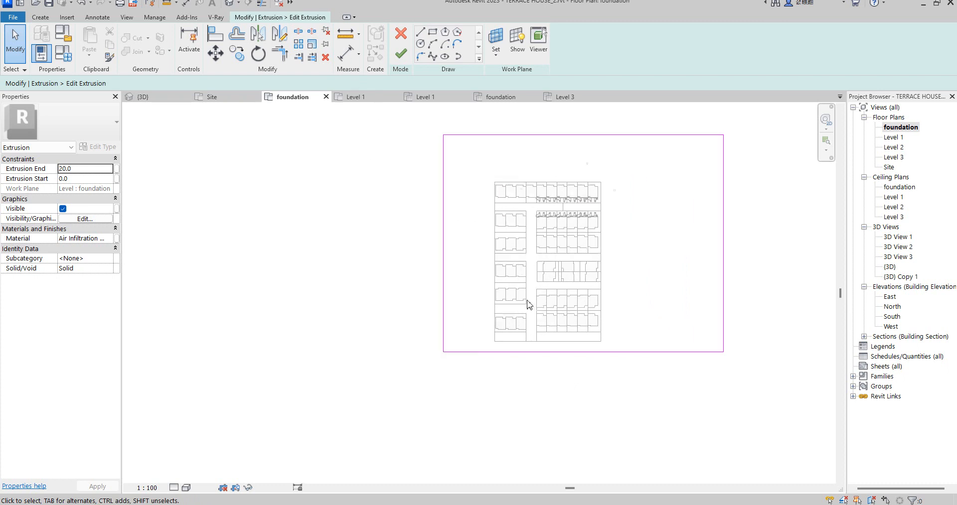
pyautogui.click(571, 110)
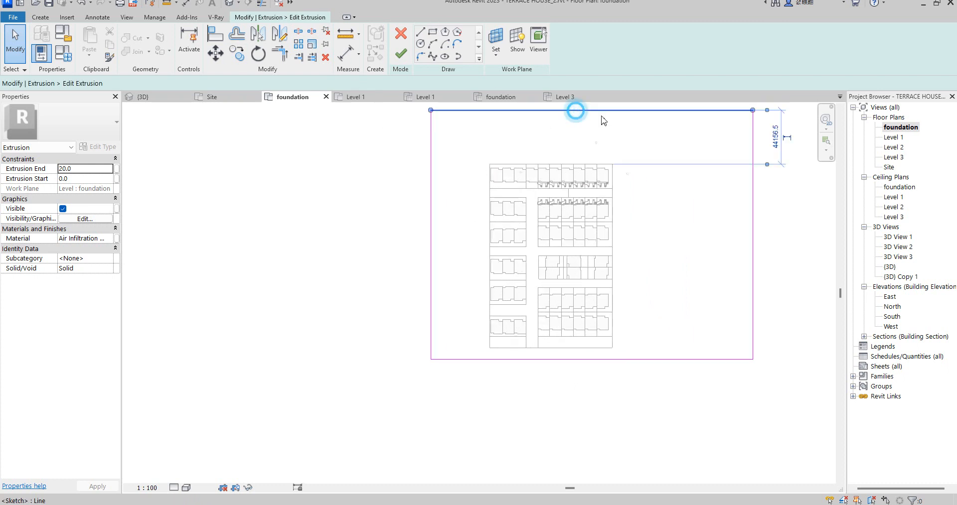
pyautogui.click(754, 211)
pyautogui.moveTo(754, 211); pyautogui.dragTo(628, 248)
# - Move the slab's north boundary close to the lots and its west boundary to 6000 from them, and finish the sketch
pyautogui.click(560, 111)
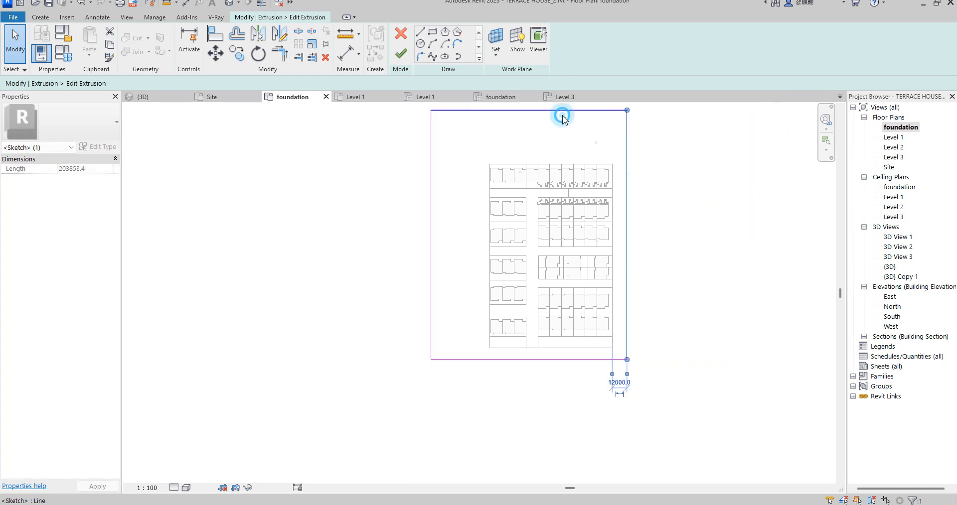
pyautogui.moveTo(560, 111); pyautogui.dragTo(566, 156)
pyautogui.click(432, 229)
pyautogui.moveTo(431, 227); pyautogui.dragTo(482, 263)
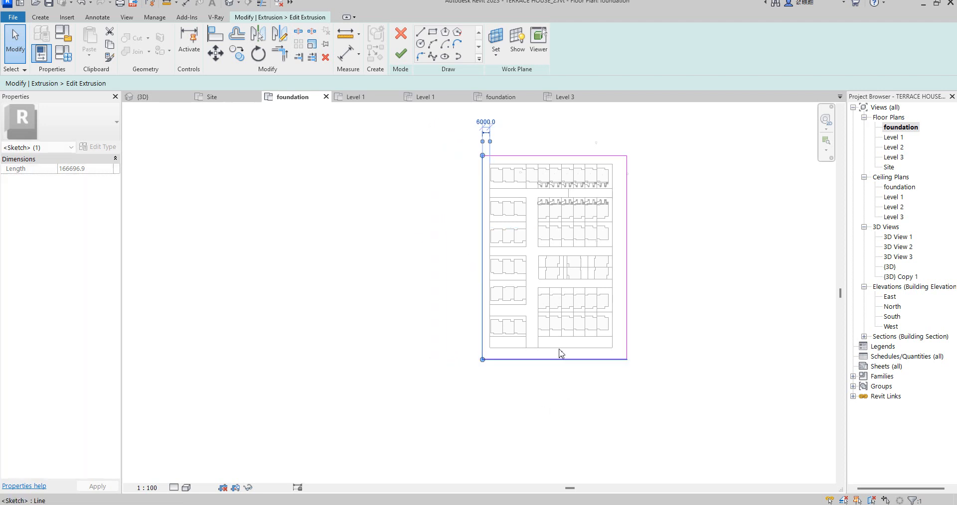
pyautogui.scroll(2, 566, 346)
pyautogui.click(693, 286)
pyautogui.scroll(-2, 546, 344)
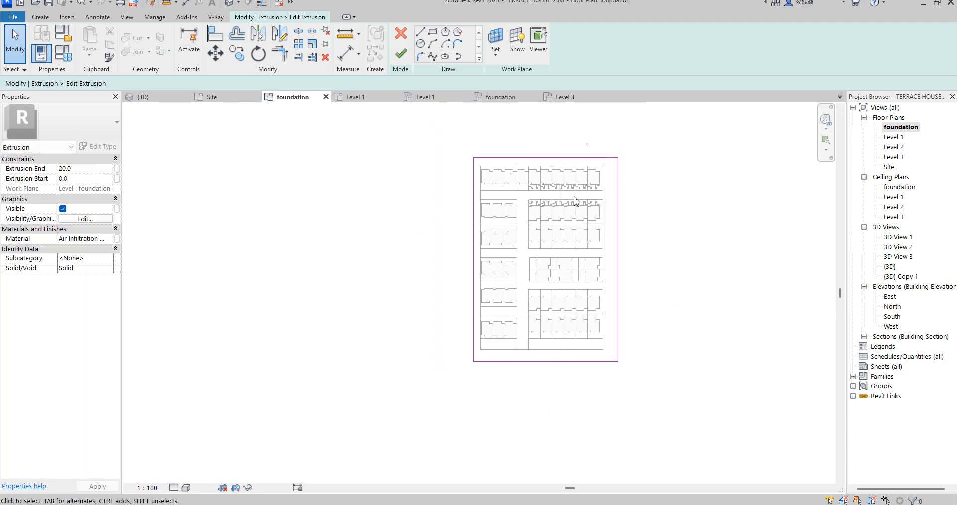
pyautogui.click(400, 55)
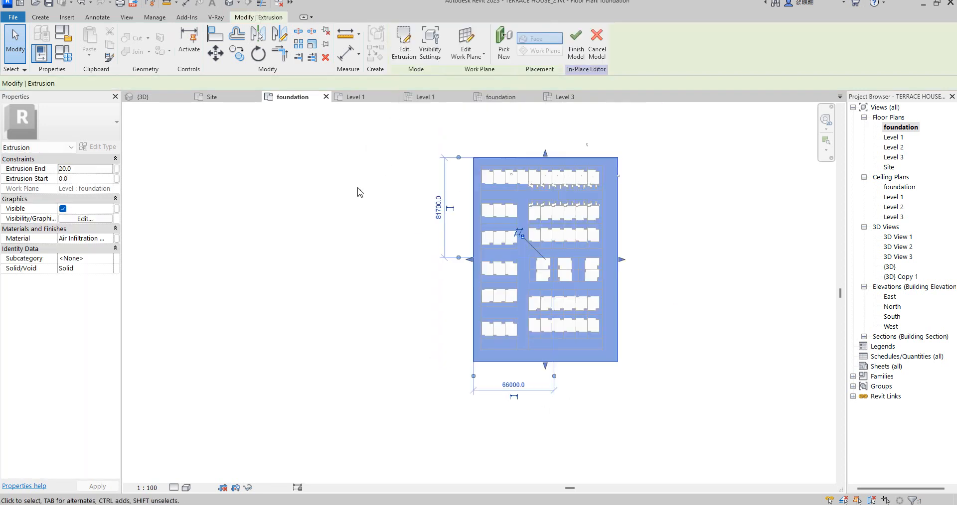
# - Create a new extrusion in the in-place model with extrusion start 50 and extrusion end 300
pyautogui.click(41, 18)
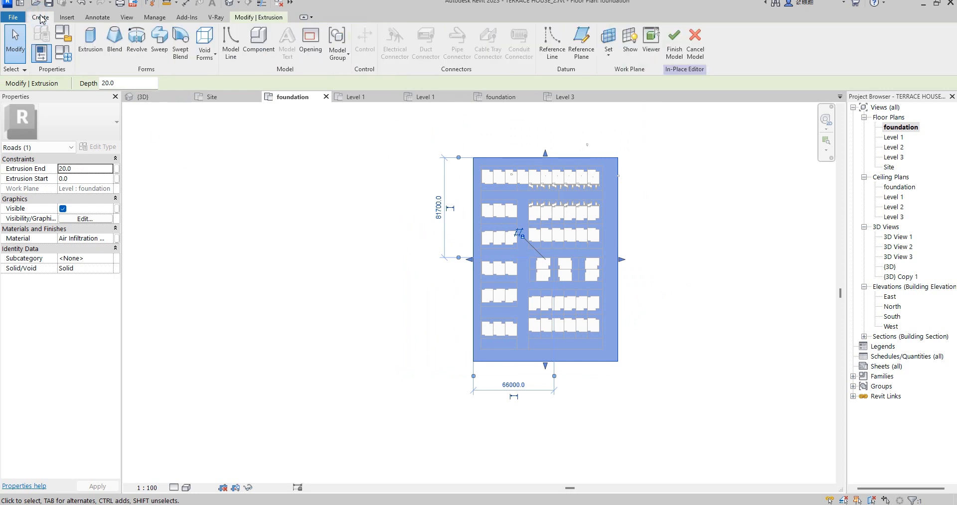
pyautogui.click(90, 40)
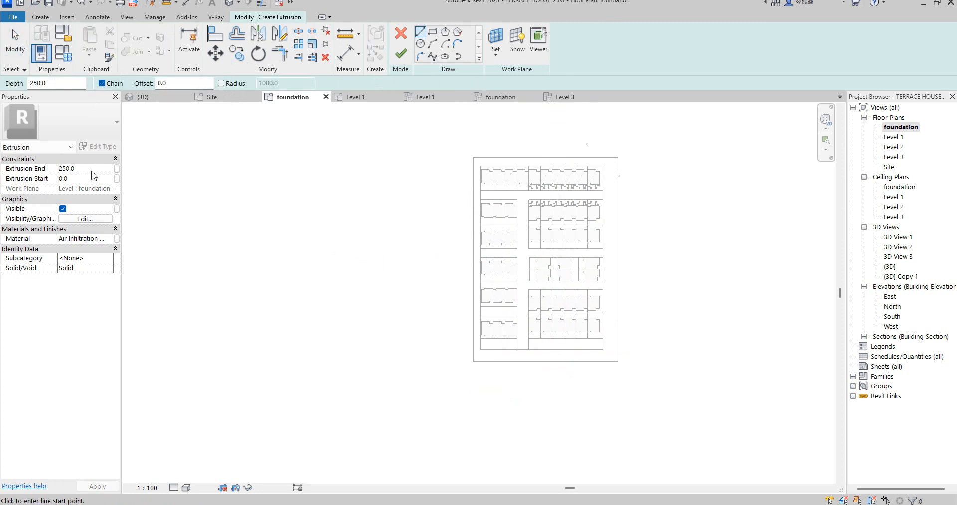
pyautogui.click(82, 180)
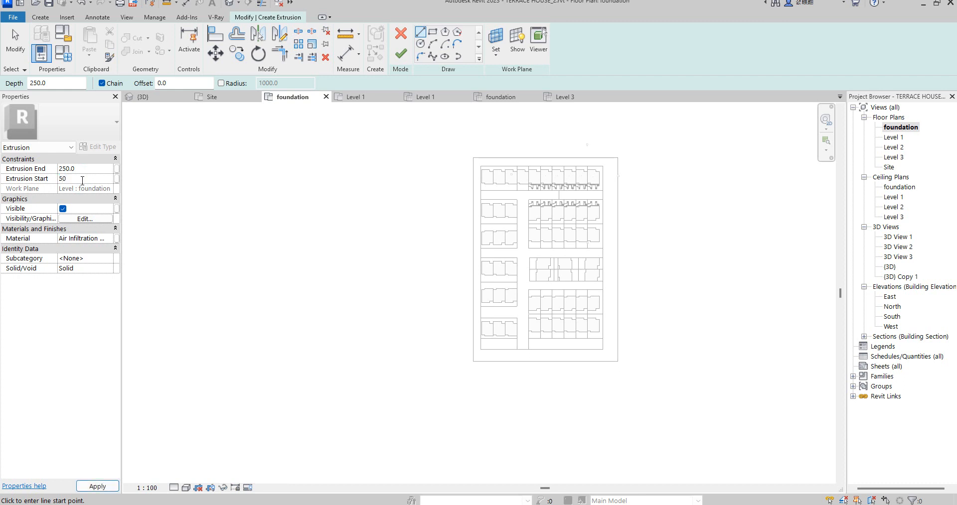
pyautogui.click(83, 169)
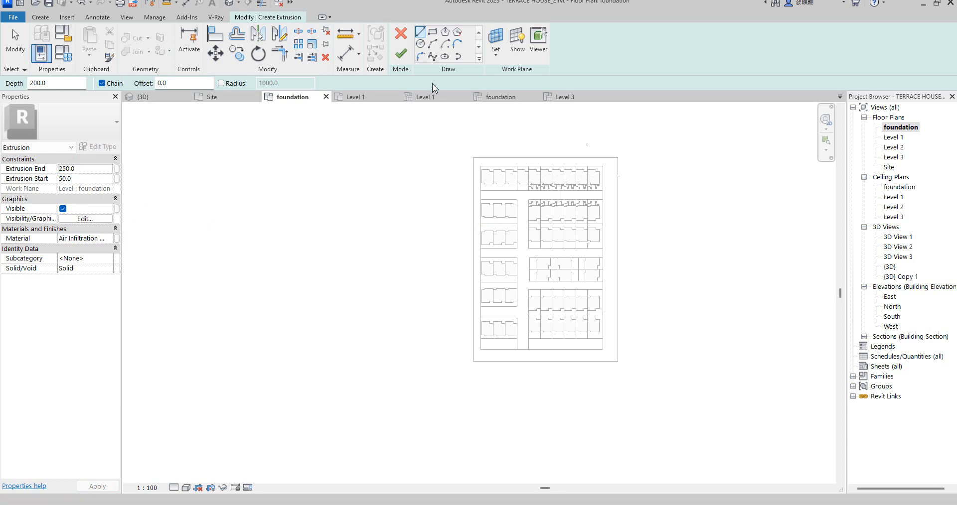
pyautogui.click(79, 168)
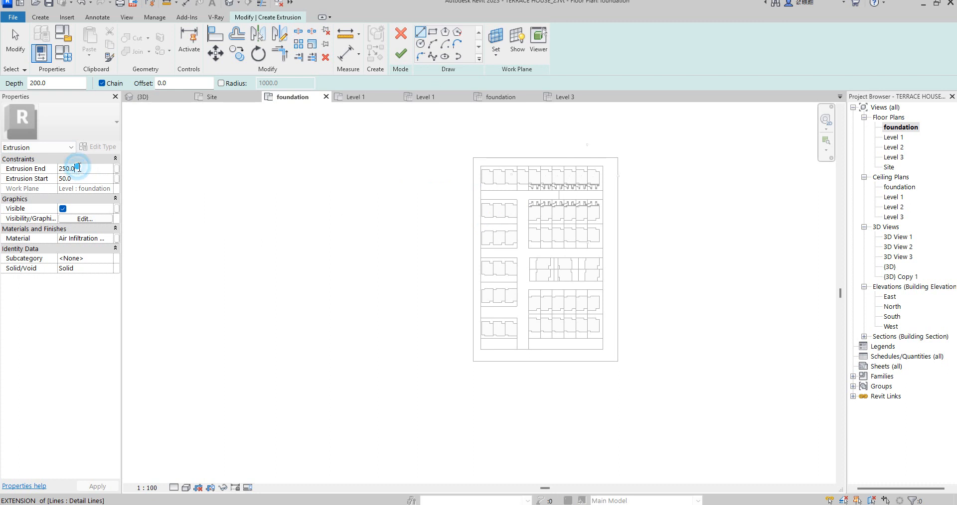
pyautogui.moveTo(78, 172); pyautogui.dragTo(63, 172)
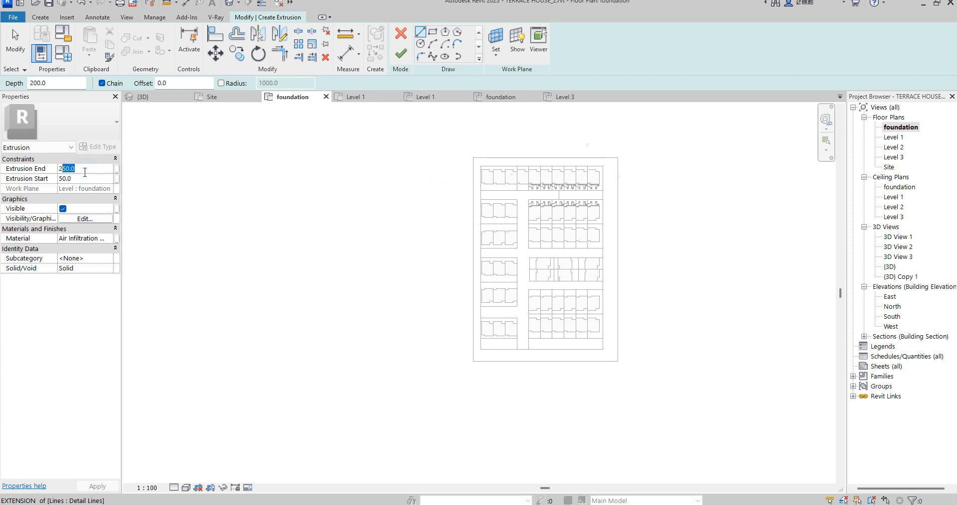
pyautogui.write('30')
# - Using Pick Lines, trace the north edges and facing inner side edges of the two lot blocks just below the northern row
pyautogui.scroll(4, 486, 164)
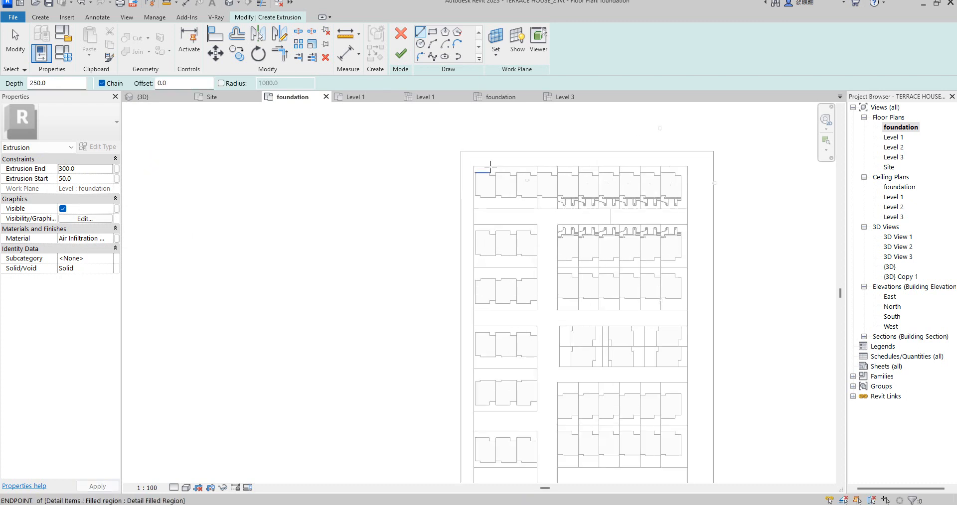
pyautogui.scroll(-2, 519, 222)
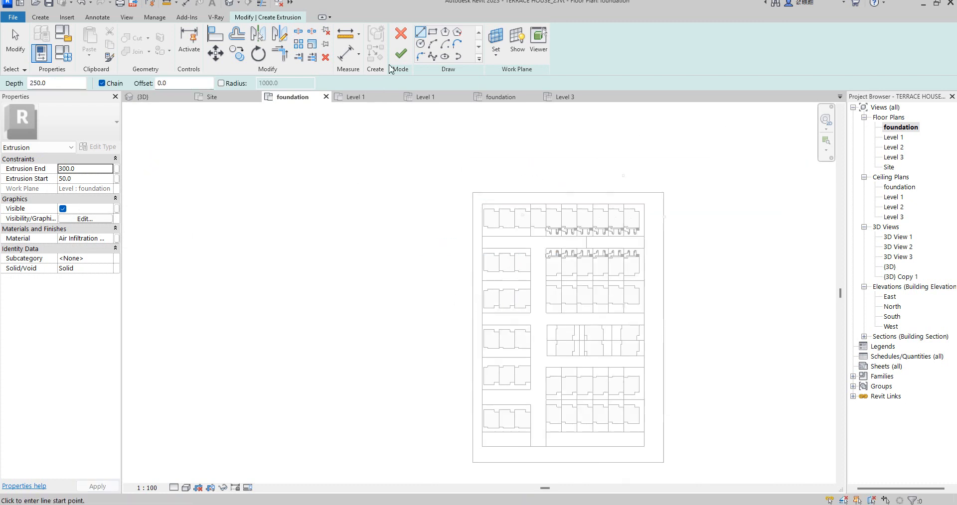
pyautogui.scroll(2, 497, 261)
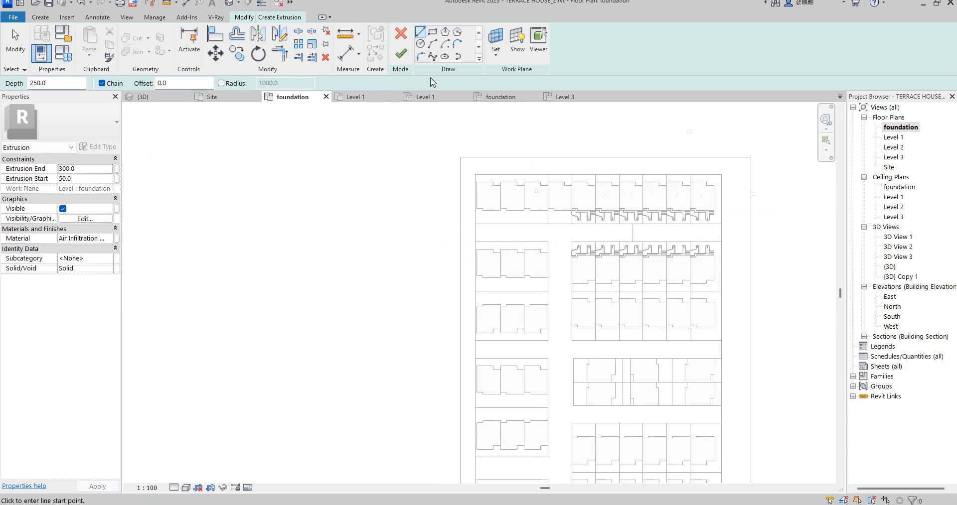
pyautogui.click(482, 58)
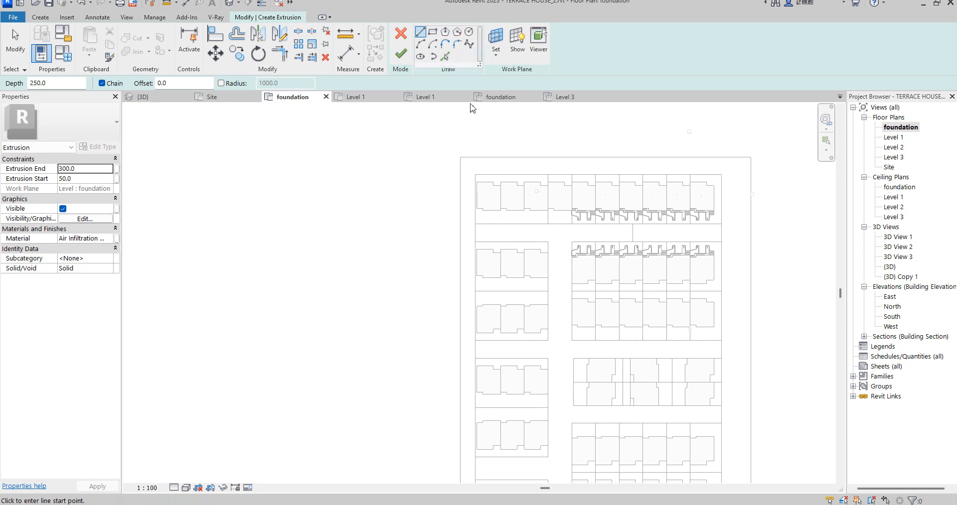
pyautogui.click(444, 59)
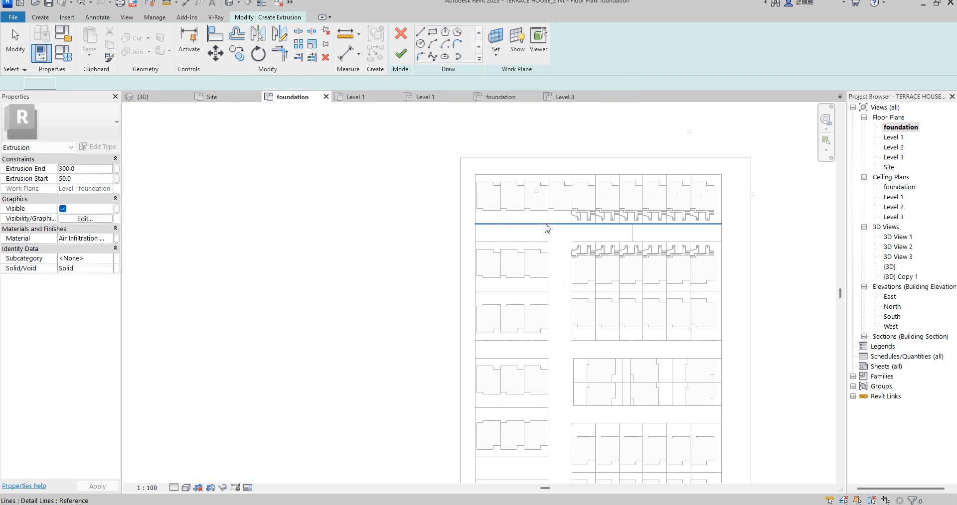
pyautogui.click(604, 242)
pyautogui.click(572, 277)
pyautogui.click(549, 272)
pyautogui.click(513, 241)
# - Pick the lot lines on both sides of the middle cross road, plus the inner side edges of the middle blocks
pyautogui.click(537, 340)
pyautogui.click(579, 341)
pyautogui.click(574, 369)
pyautogui.click(594, 358)
pyautogui.click(541, 358)
pyautogui.click(549, 374)
# - Pick the north edge of the lower east block and its west edge down to the southern boundary
pyautogui.scroll(-5, 554, 354)
pyautogui.scroll(4, 570, 359)
pyautogui.click(538, 355)
pyautogui.click(559, 319)
pyautogui.click(554, 404)
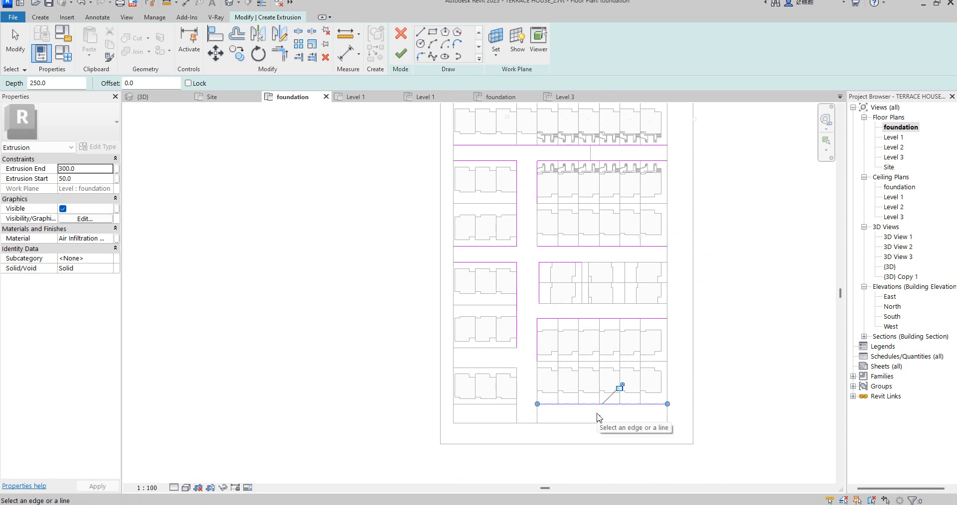
pyautogui.click(536, 417)
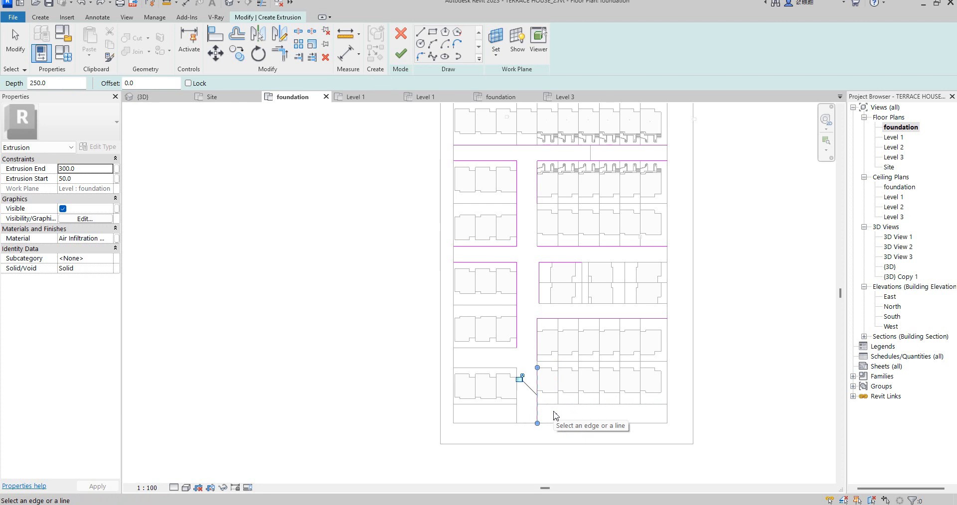
# - Pick the lot lines beside the lower west road and the southwest block's east edge, plus the site's east and south boundaries
pyautogui.scroll(2, 543, 417)
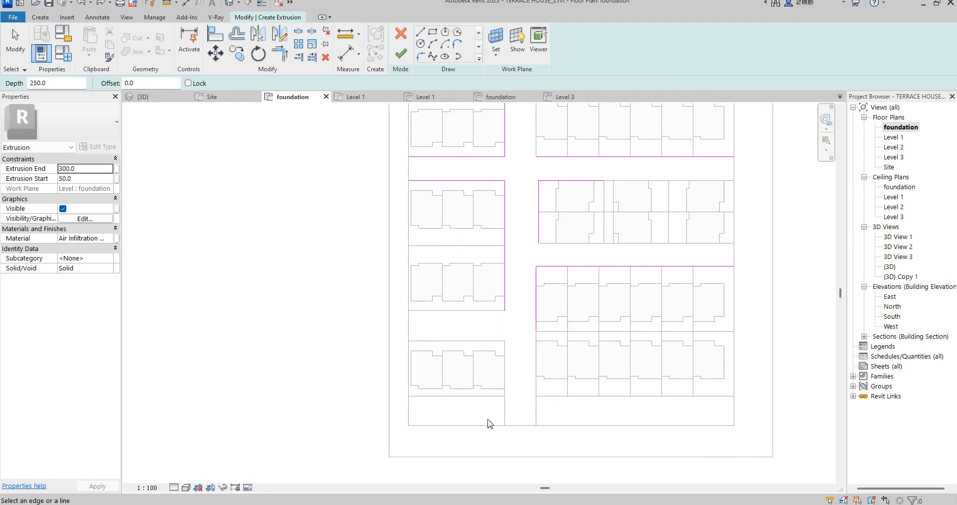
pyautogui.click(486, 342)
pyautogui.click(483, 312)
pyautogui.scroll(-2, 520, 348)
pyautogui.scroll(2, 455, 320)
pyautogui.scroll(2, 455, 324)
pyautogui.click(454, 308)
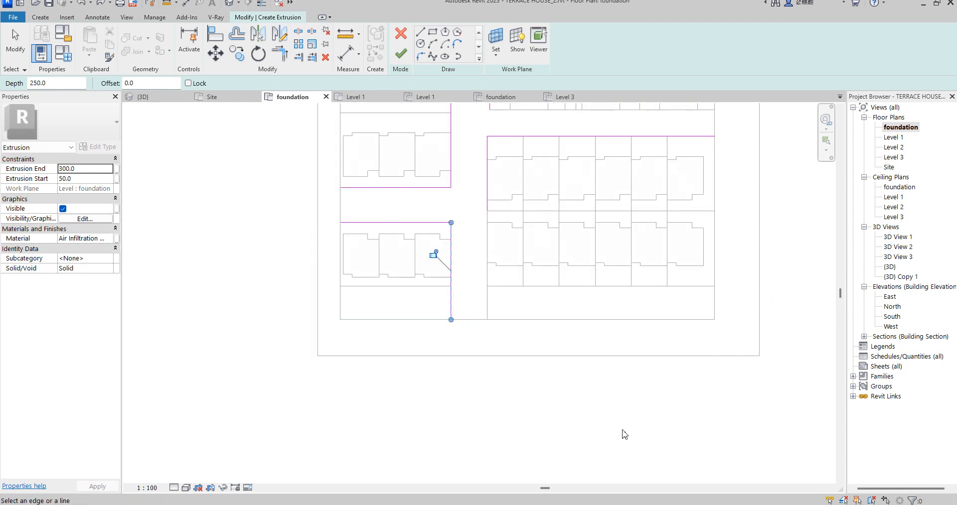
pyautogui.click(717, 300)
pyautogui.click(670, 323)
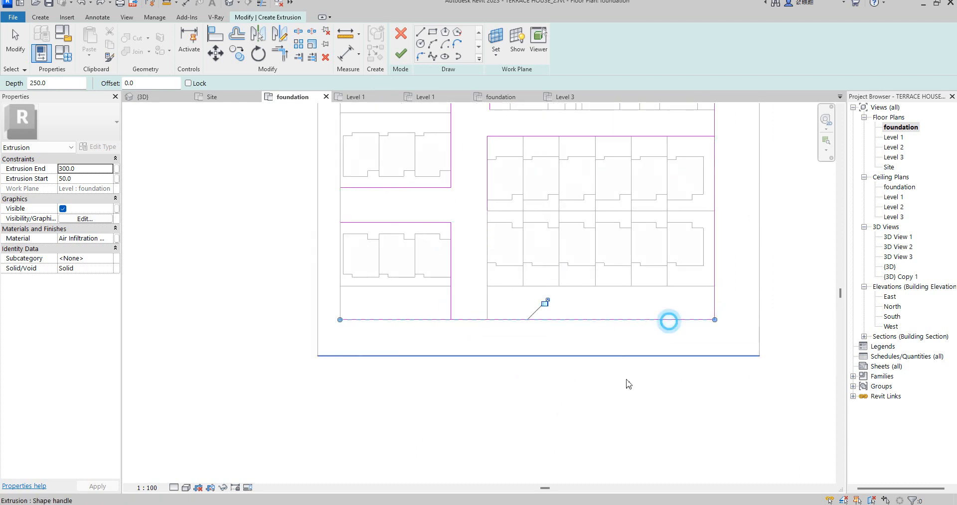
# - Split the east boundary sketch line at the three cross-road openings without deleting the inner segments
pyautogui.scroll(-4, 650, 352)
pyautogui.scroll(2, 660, 141)
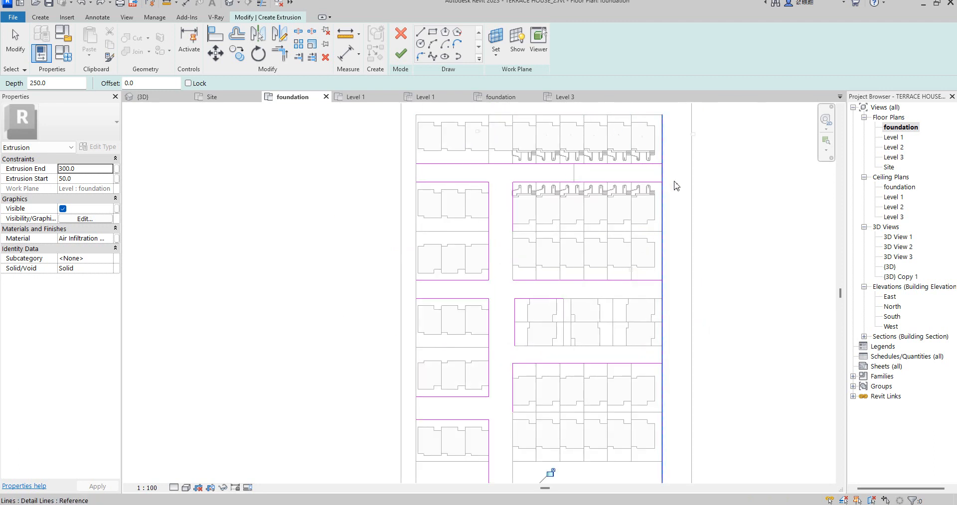
pyautogui.click(298, 30)
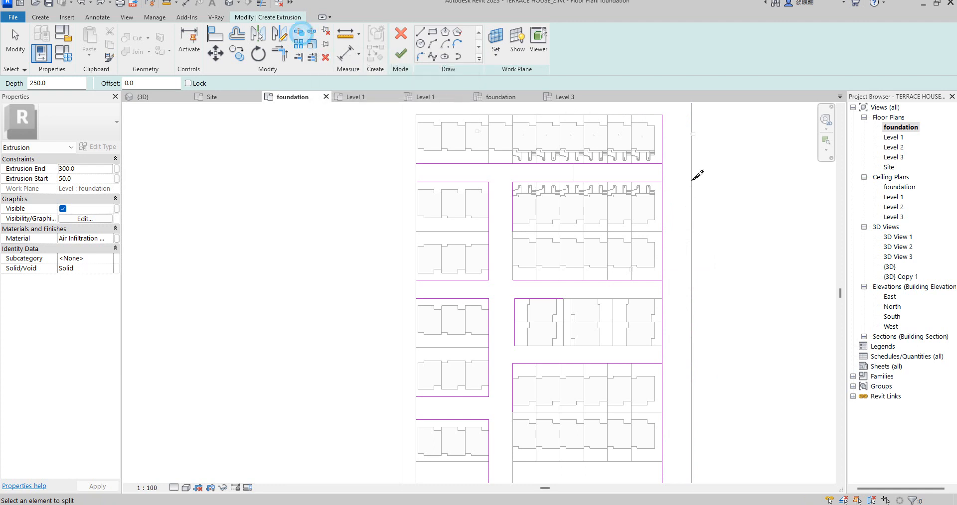
pyautogui.click(662, 174)
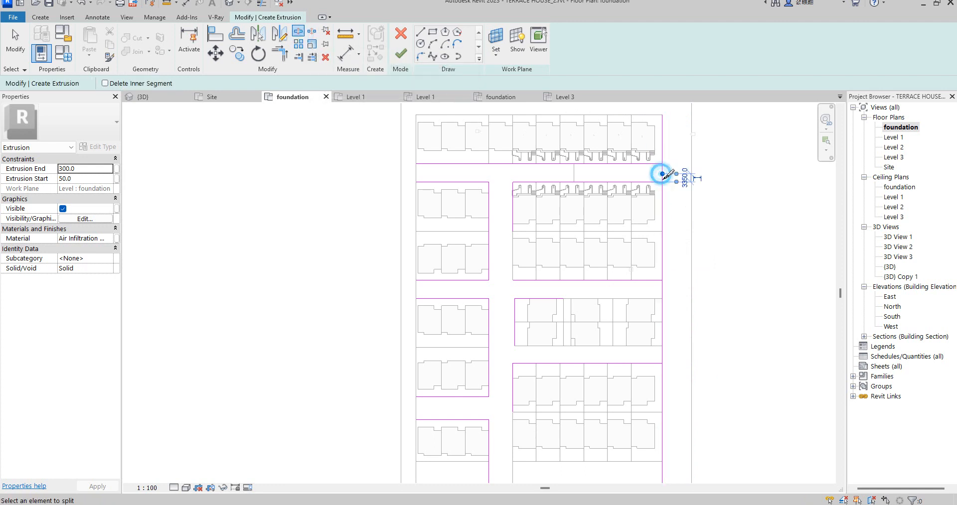
pyautogui.click(662, 293)
pyautogui.scroll(-2, 655, 246)
pyautogui.scroll(2, 653, 324)
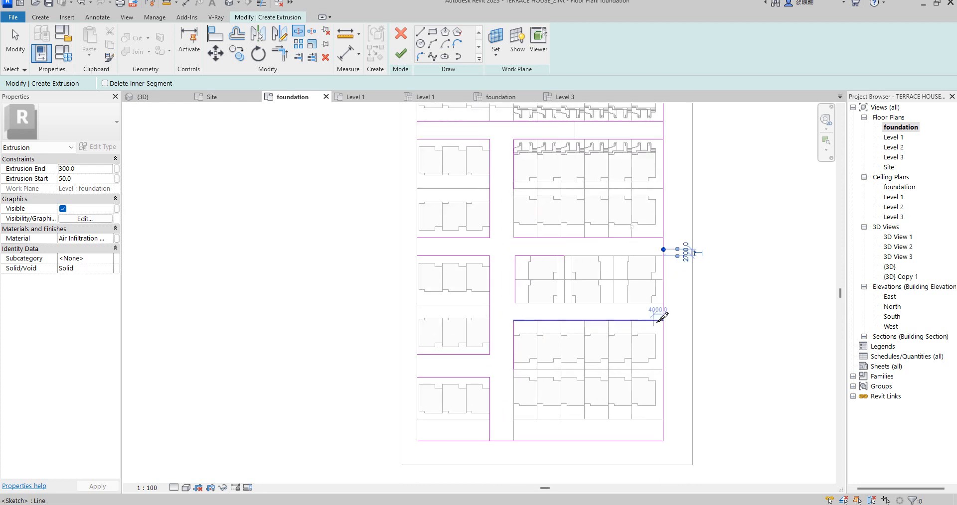
pyautogui.click(658, 315)
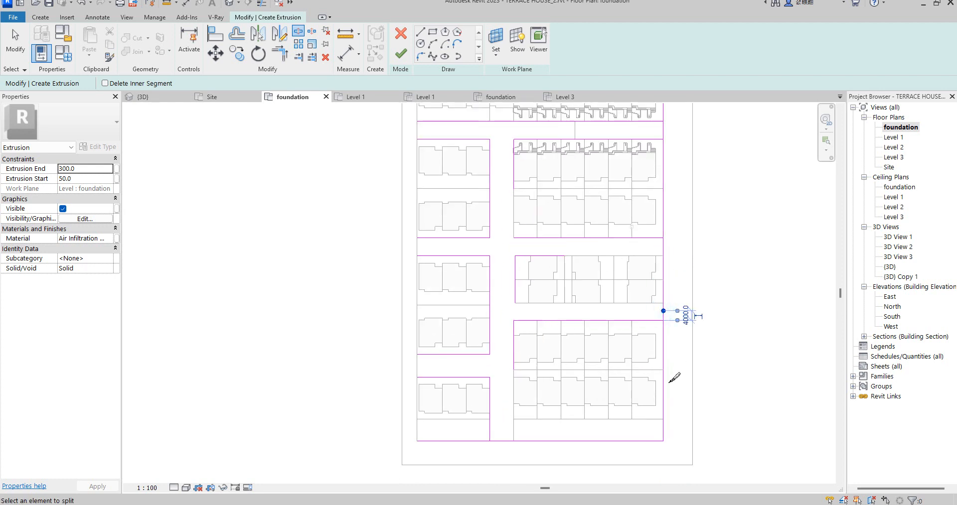
# - Add the west boundary line to the sketch by picking it, and split it beside the upper and middle west blocks
pyautogui.scroll(-2, 673, 389)
pyautogui.scroll(2, 551, 333)
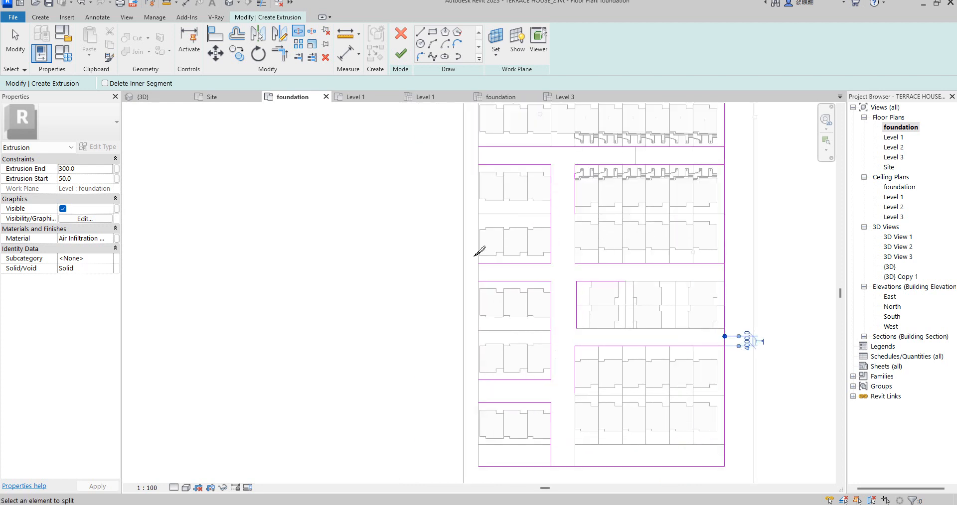
pyautogui.click(479, 58)
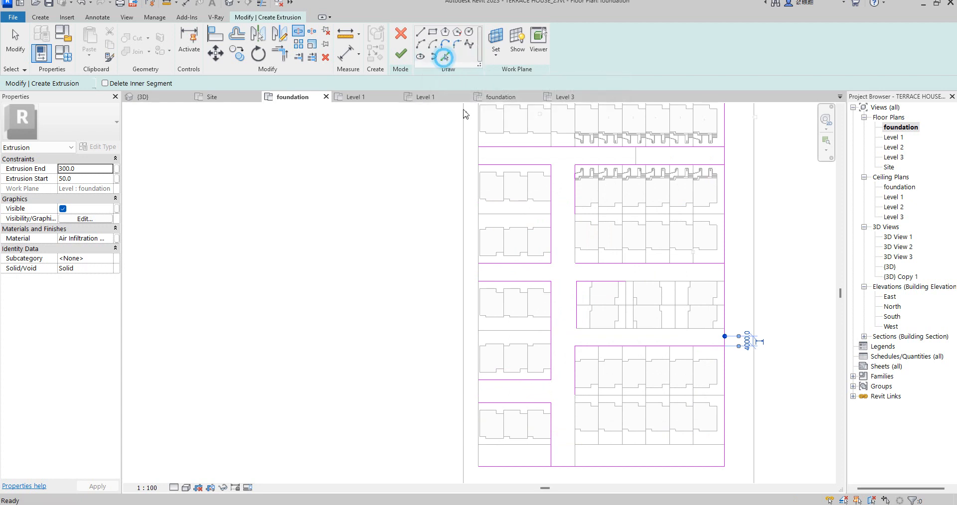
pyautogui.click(444, 58)
pyautogui.click(479, 278)
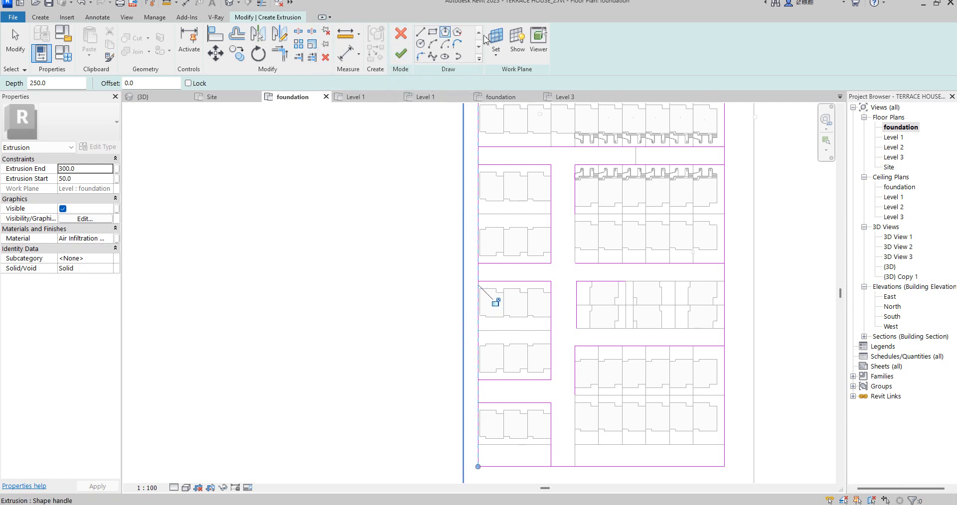
pyautogui.click(298, 32)
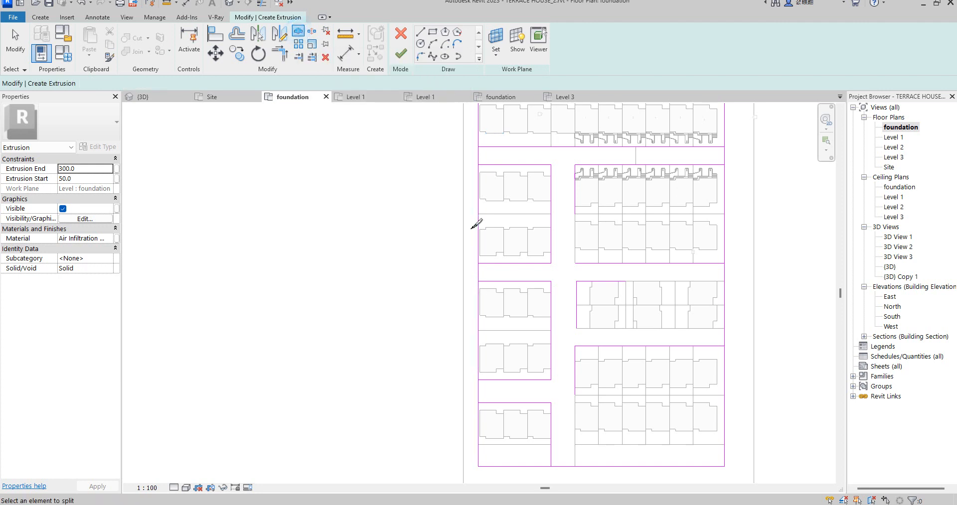
pyautogui.click(478, 226)
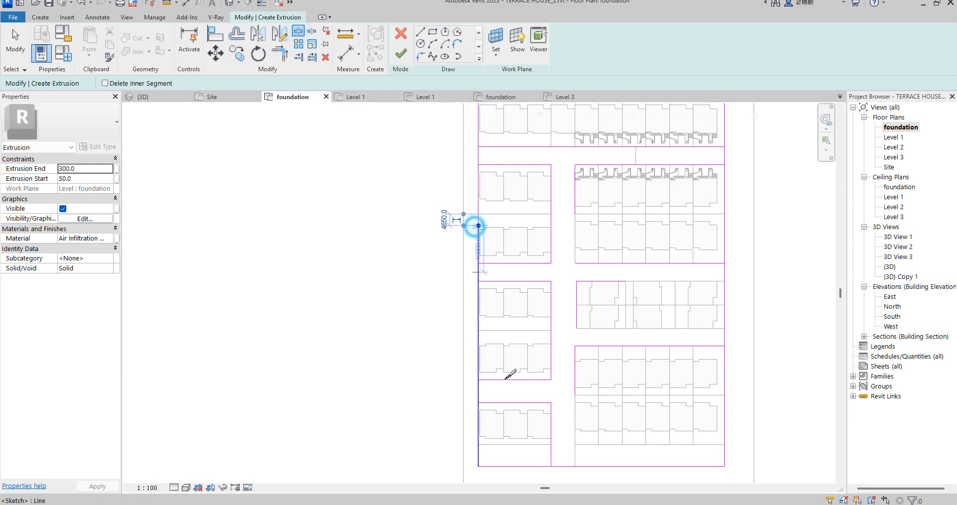
pyautogui.click(481, 357)
# - Trim the west boundary segments to corners with the lot edges at the northern and middle cross roads
pyautogui.scroll(-4, 486, 424)
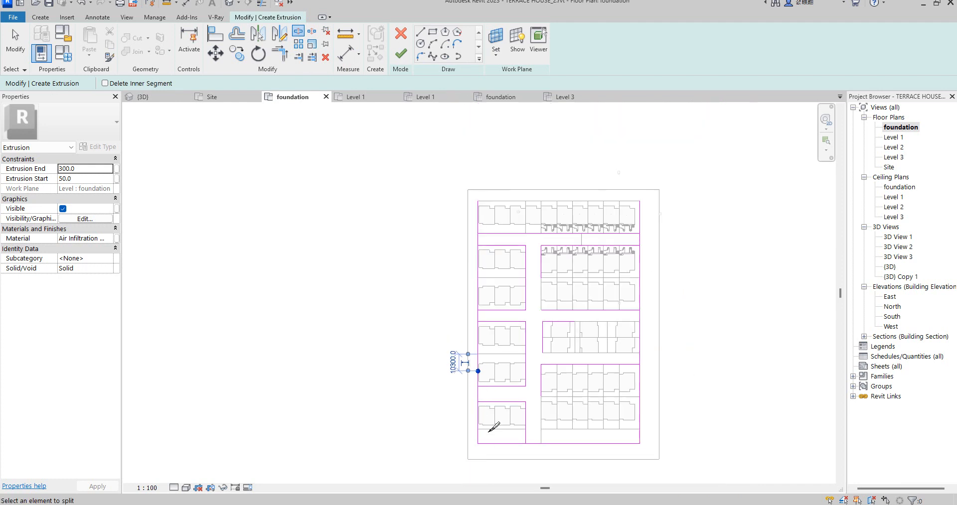
pyautogui.scroll(4, 464, 195)
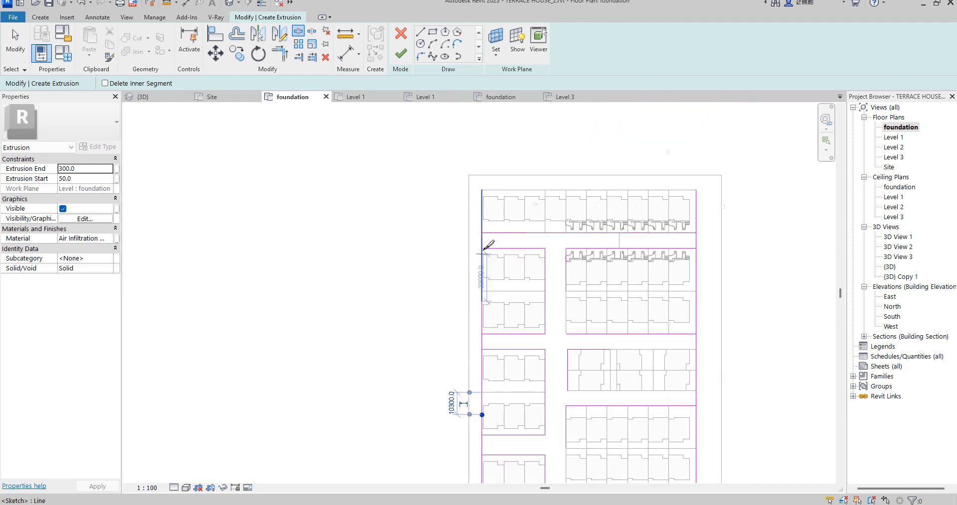
pyautogui.click(280, 54)
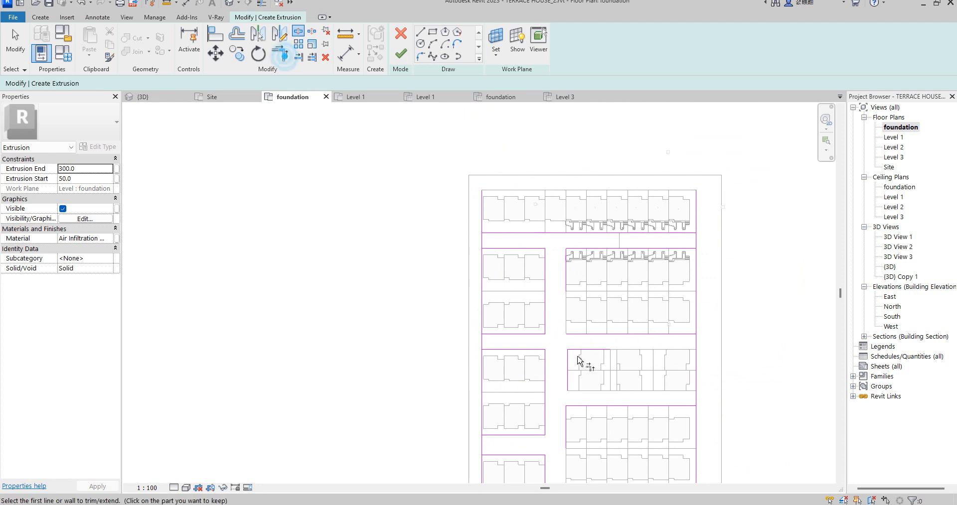
pyautogui.click(482, 244)
pyautogui.click(482, 239)
pyautogui.click(480, 342)
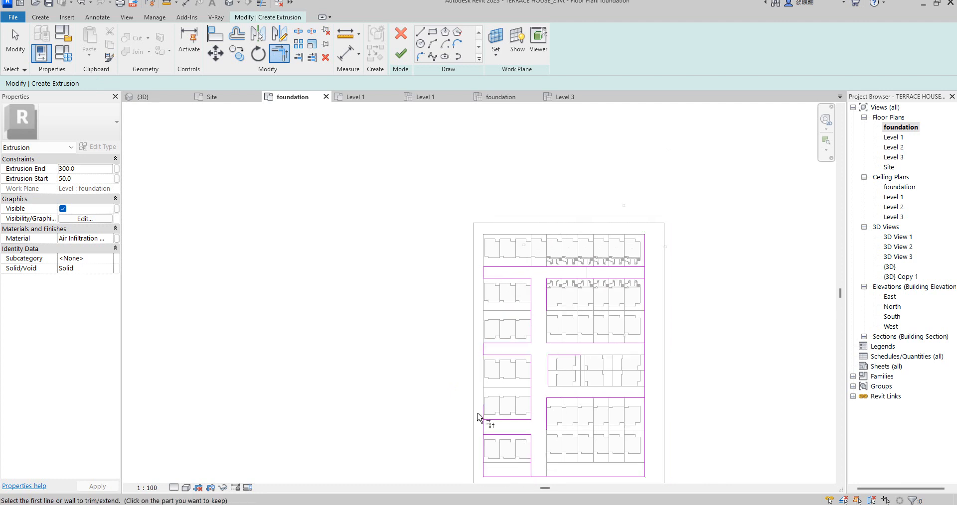
# - Trim the west boundary segment into corners with the lot edges at the lower cross road
pyautogui.click(492, 413)
pyautogui.press('t')
pyautogui.press('r')
pyautogui.click(496, 434)
# - Trim the south boundary line to corners with both side edges of the central north-south road
pyautogui.scroll(-4, 503, 428)
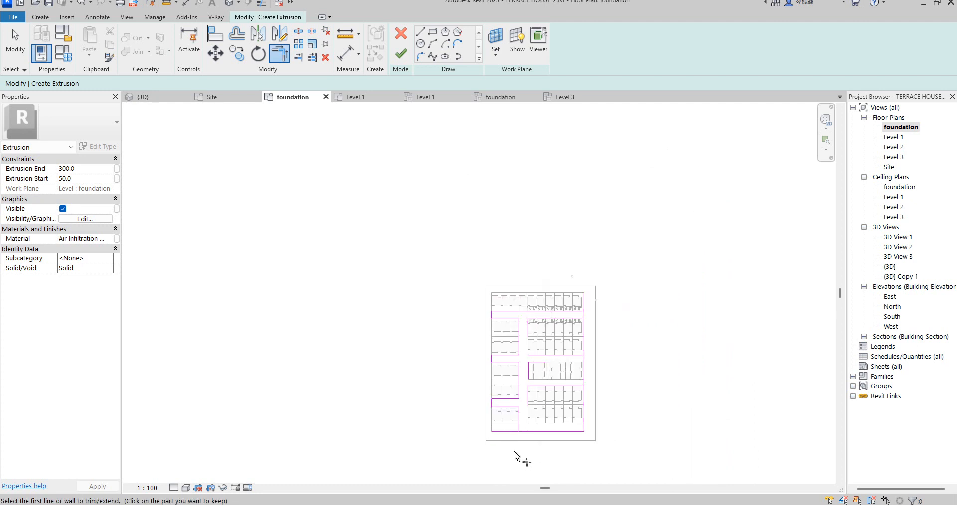
pyautogui.scroll(3, 528, 434)
pyautogui.click(517, 412)
pyautogui.click(526, 425)
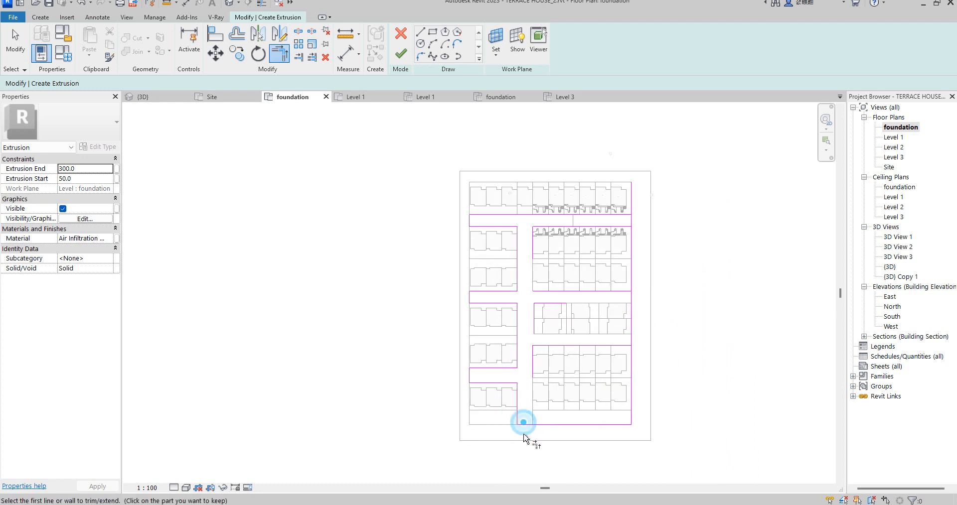
pyautogui.click(533, 375)
pyautogui.click(524, 426)
# - Trim the east boundary segments to corners with the north edges of the lower and middle east blocks
pyautogui.scroll(2, 629, 349)
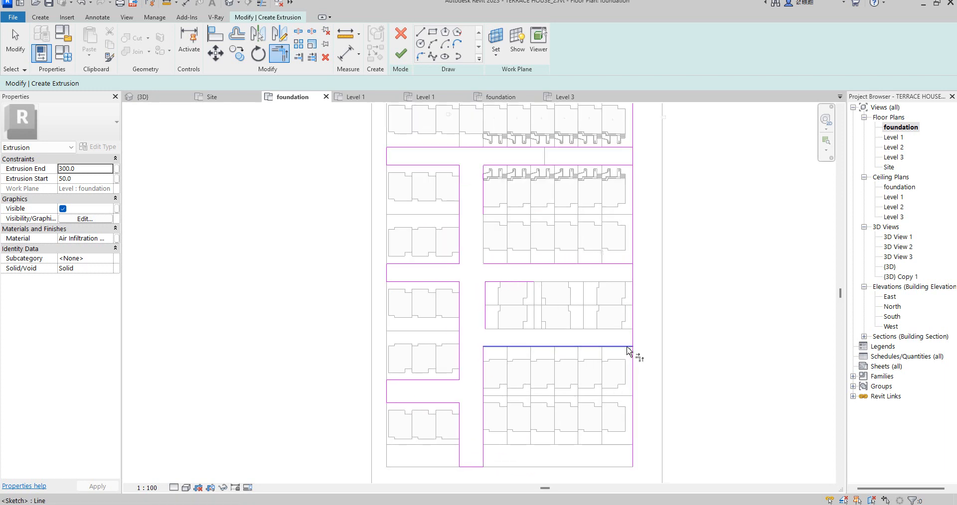
pyautogui.click(627, 347)
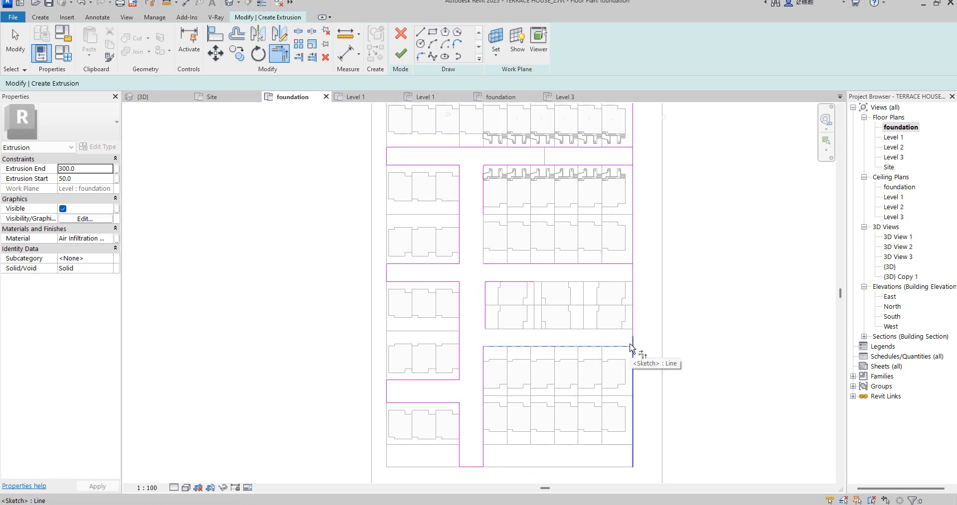
pyautogui.click(633, 347)
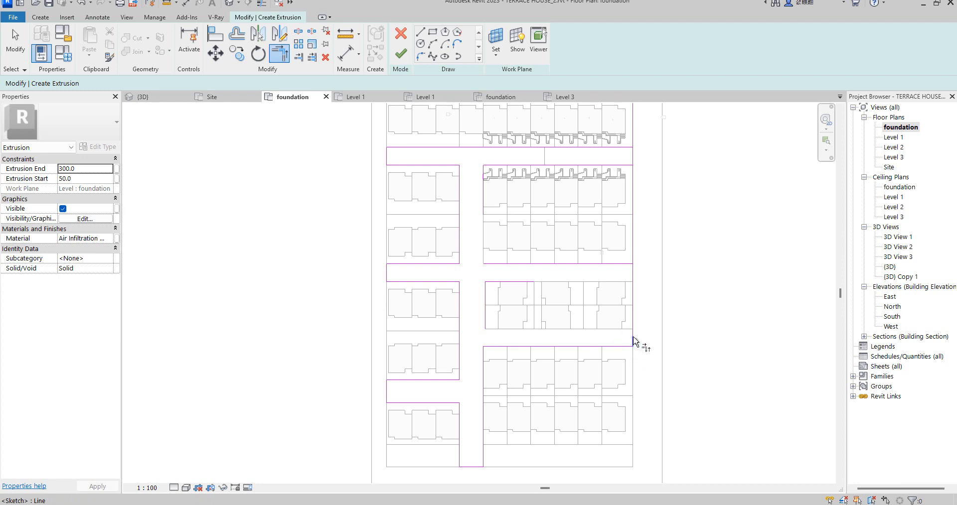
pyautogui.scroll(1, 633, 340)
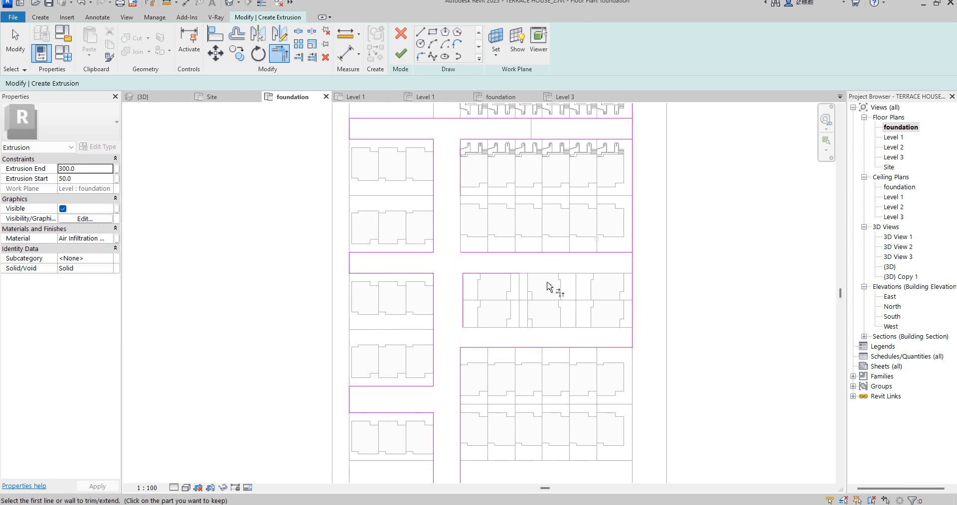
pyautogui.click(494, 273)
pyautogui.scroll(1, 632, 332)
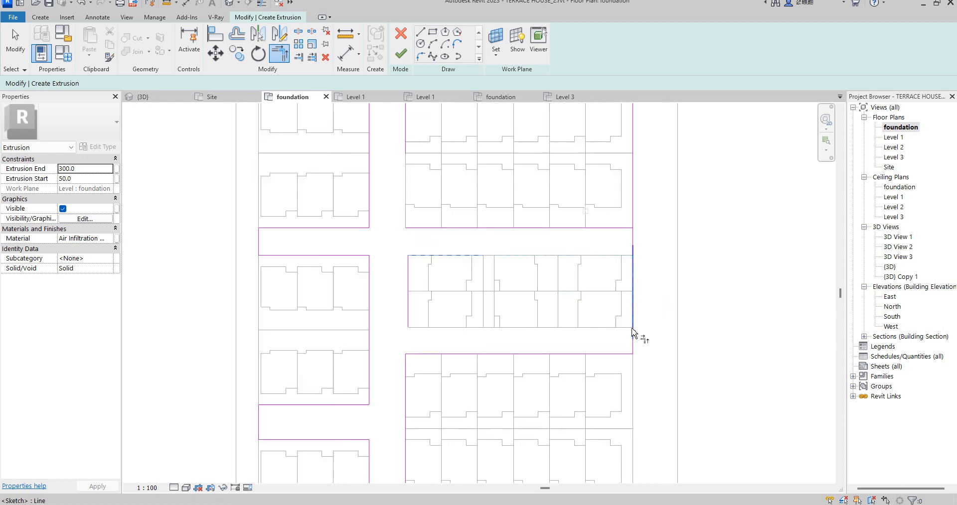
pyautogui.click(632, 321)
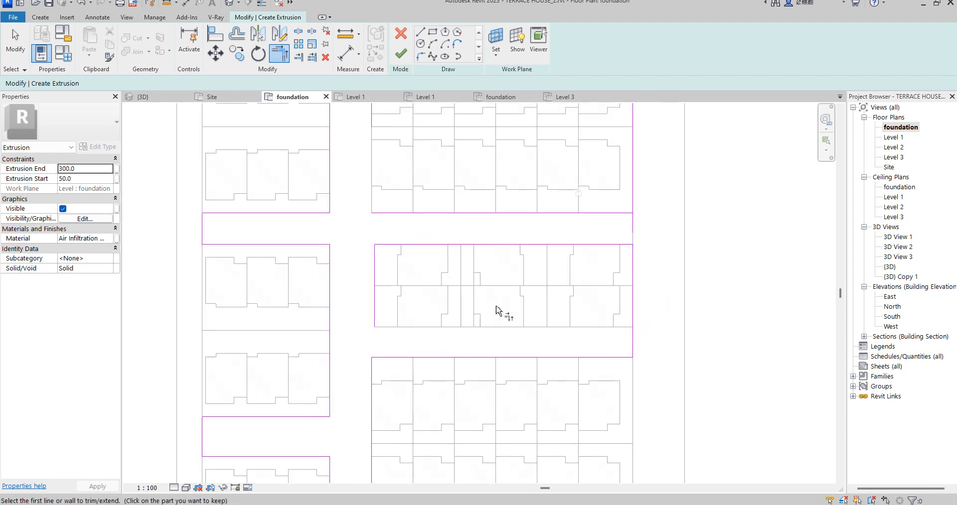
# - Draw a sketch line along the middle east block's south edge, from the east boundary to the block's west side
pyautogui.scroll(-1, 556, 352)
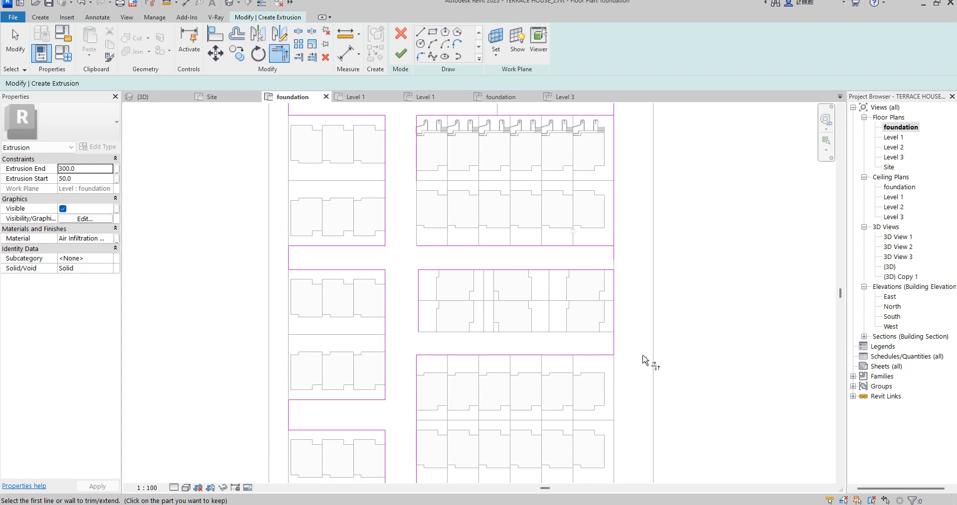
pyautogui.press('Escape')
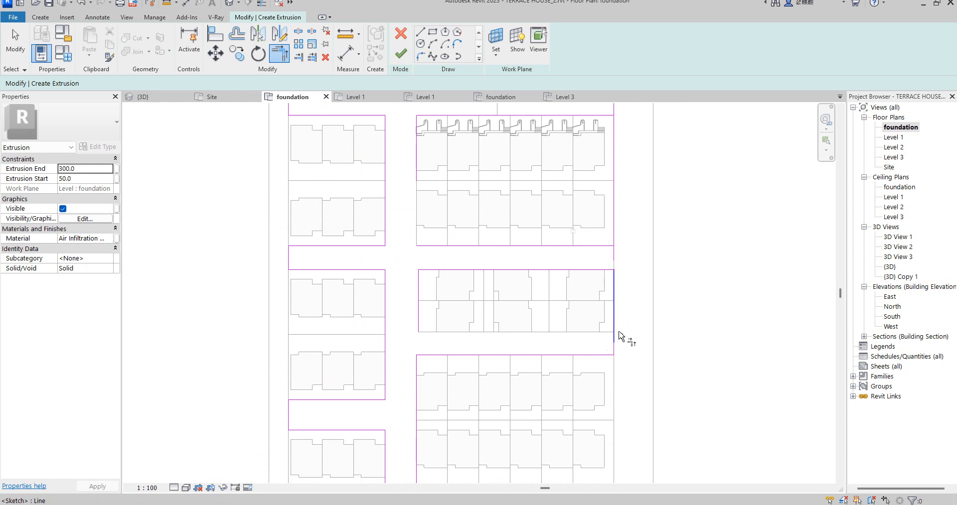
pyautogui.click(420, 32)
pyautogui.click(613, 332)
pyautogui.click(417, 332)
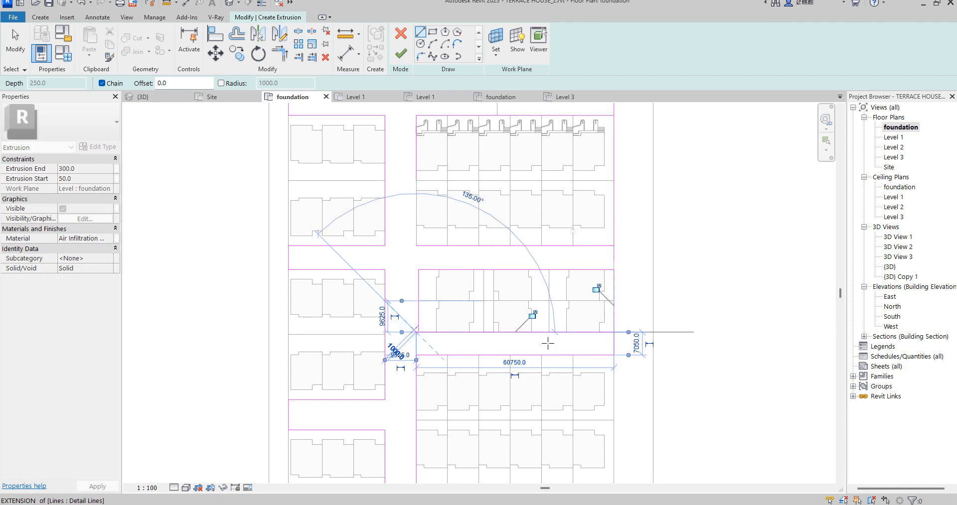
# - Trim the east boundary into corners with the middle east block's south edge and the lower east block's north edge
pyautogui.click(279, 54)
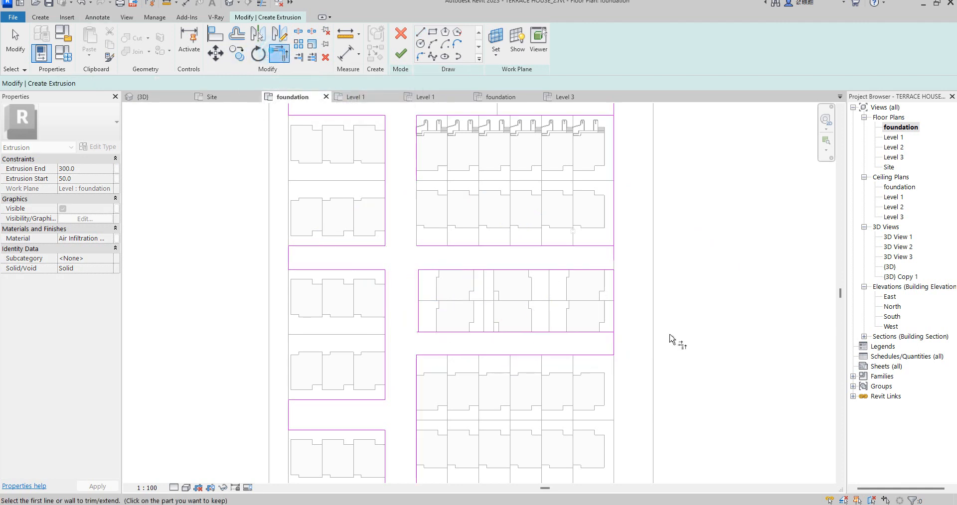
pyautogui.click(592, 330)
pyautogui.click(618, 312)
pyautogui.click(615, 319)
pyautogui.click(606, 329)
pyautogui.scroll(2, 603, 359)
pyautogui.click(604, 354)
pyautogui.scroll(-2, 624, 356)
pyautogui.scroll(2, 613, 327)
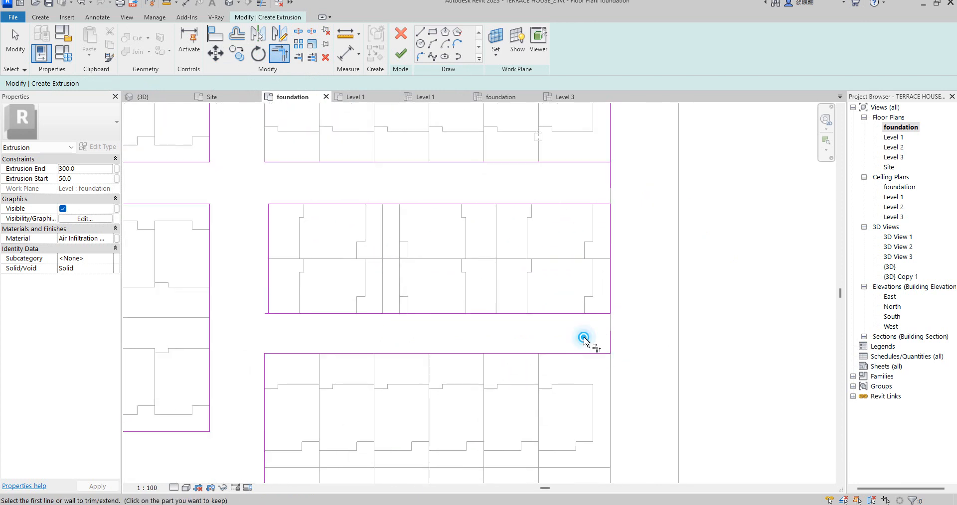
pyautogui.click(598, 316)
pyautogui.scroll(-2, 601, 358)
pyautogui.scroll(2, 600, 270)
# - Trim the east boundary into corners with both edges of the road north of the middle east block, unjoining the conflicting elements
pyautogui.click(604, 277)
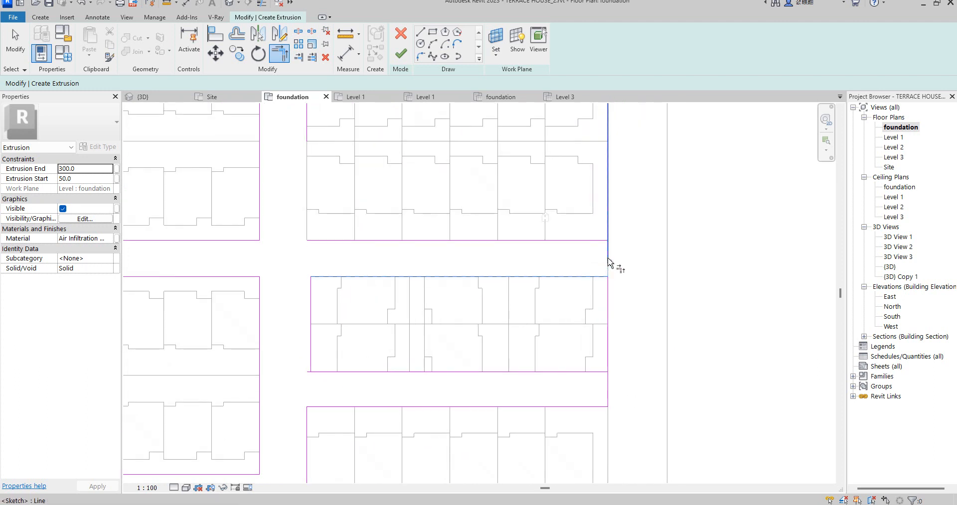
pyautogui.click(607, 254)
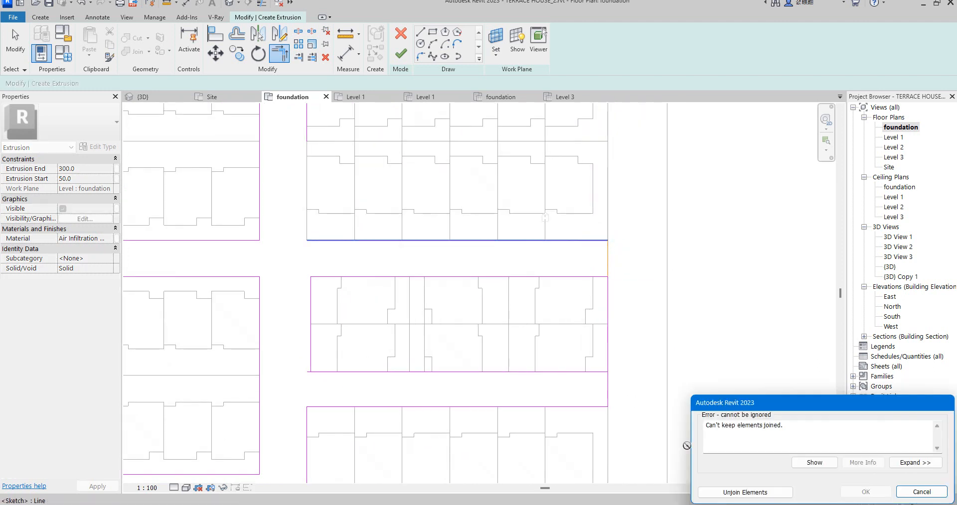
pyautogui.click(752, 493)
pyautogui.scroll(-2, 435, 256)
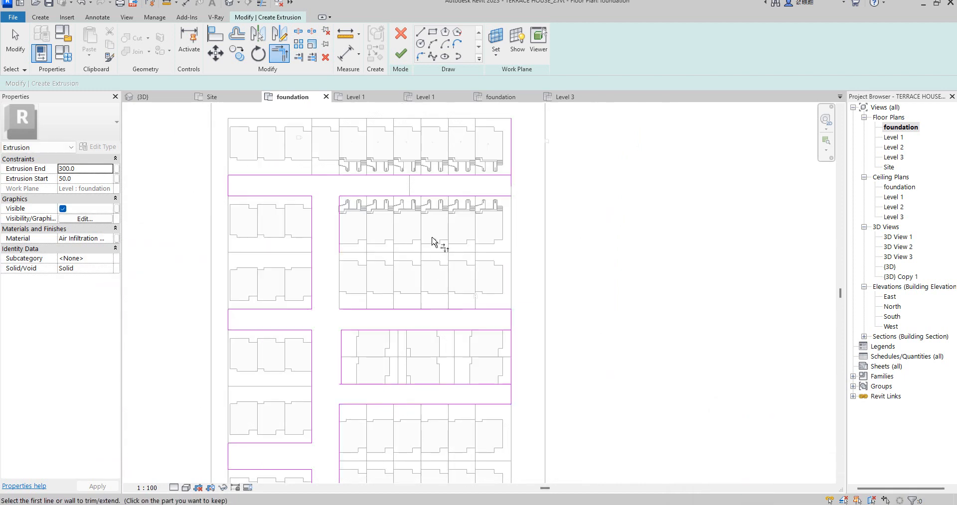
# - Trim the east boundary into corners with both edges of the uppermost cross road
pyautogui.scroll(1, 474, 224)
pyautogui.click(280, 363)
pyautogui.click(506, 183)
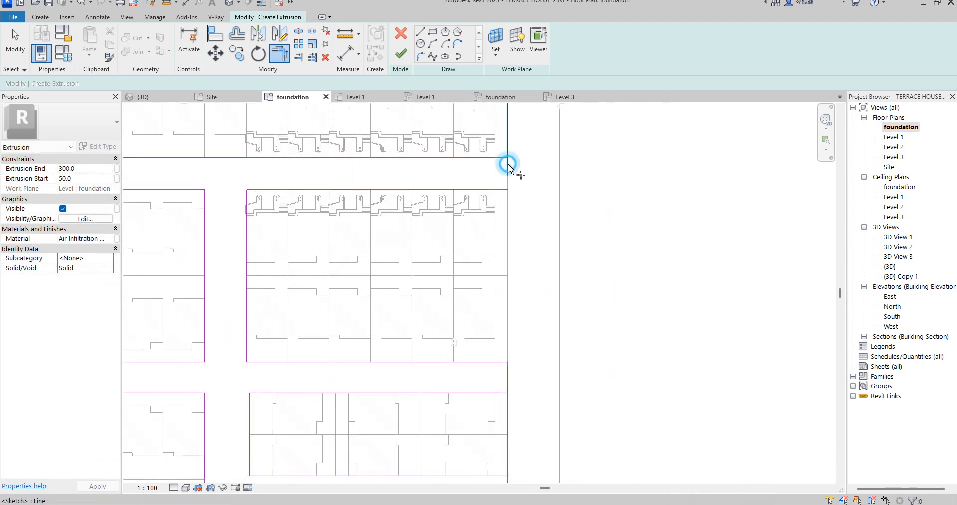
pyautogui.click(557, 175)
pyautogui.click(509, 171)
pyautogui.click(490, 189)
pyautogui.click(508, 171)
pyautogui.click(487, 162)
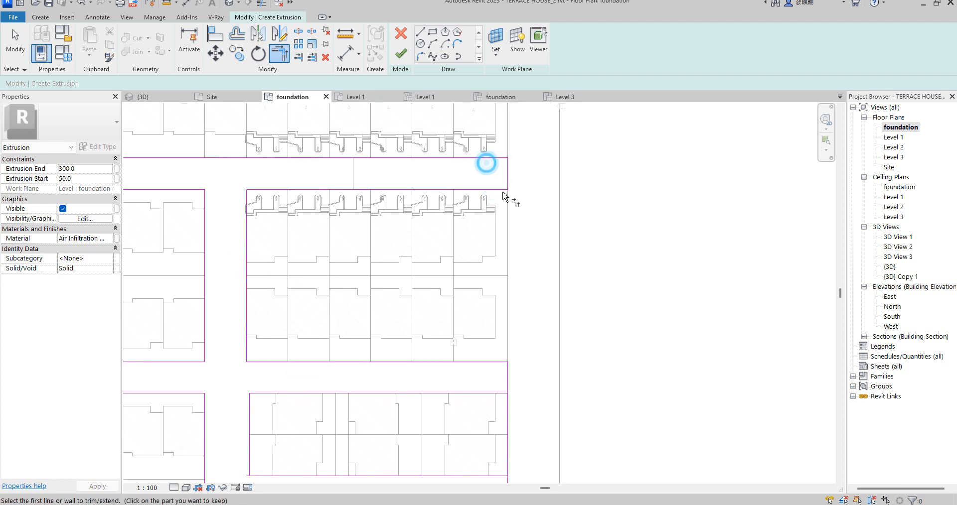
# - Try to finish the road extrusion sketch, keeping the sketch instead of discarding it
pyautogui.scroll(-3, 534, 265)
pyautogui.scroll(2, 555, 424)
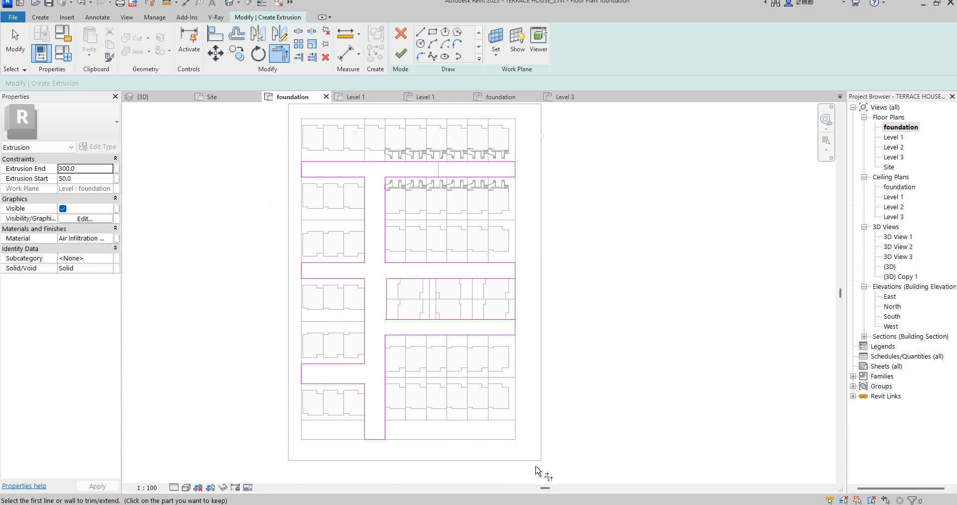
pyautogui.click(401, 53)
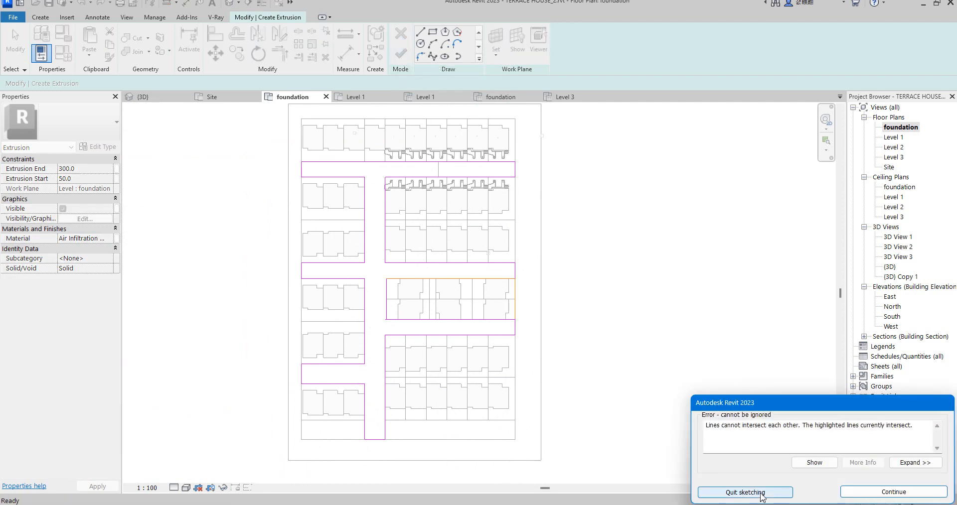
pyautogui.click(745, 493)
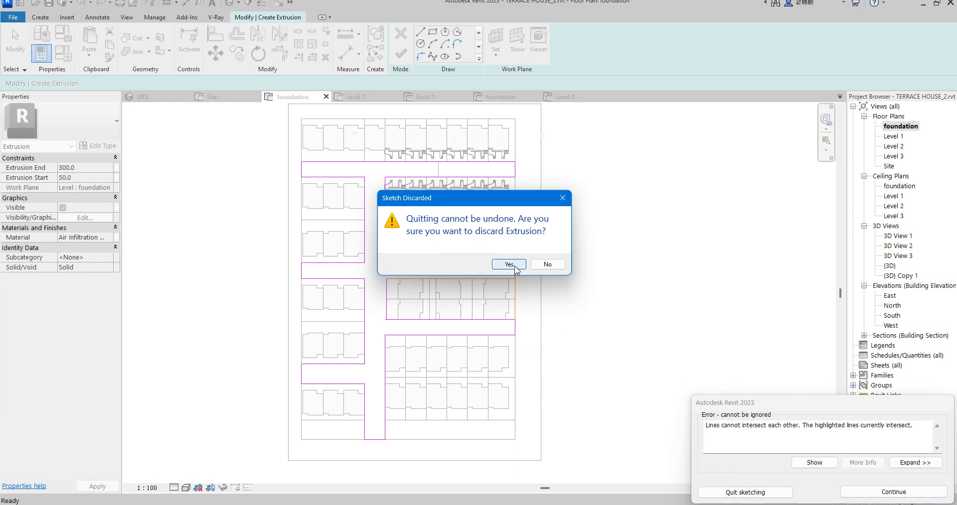
pyautogui.click(561, 264)
# - Delete the sketch segment along the middle east block's east side
pyautogui.press('t')
pyautogui.press('r')
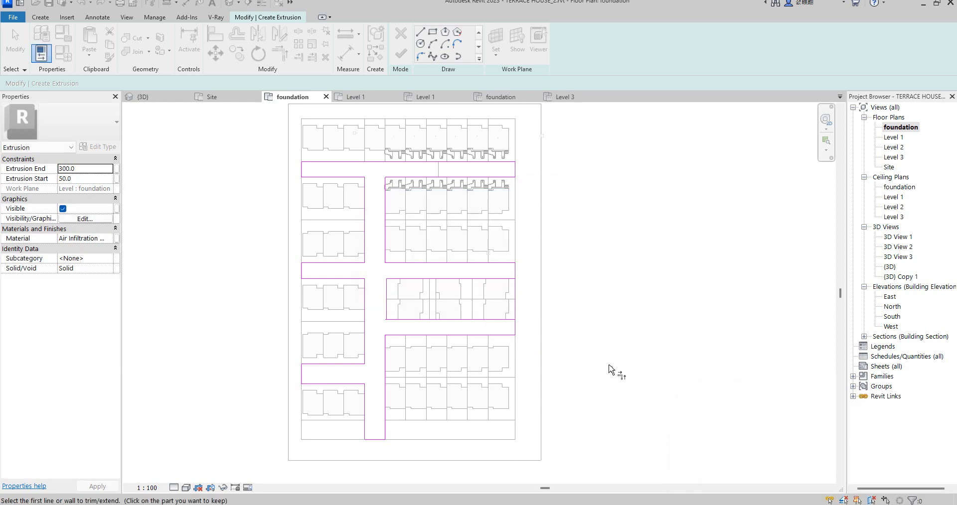
pyautogui.scroll(3, 551, 271)
pyautogui.press('Escape')
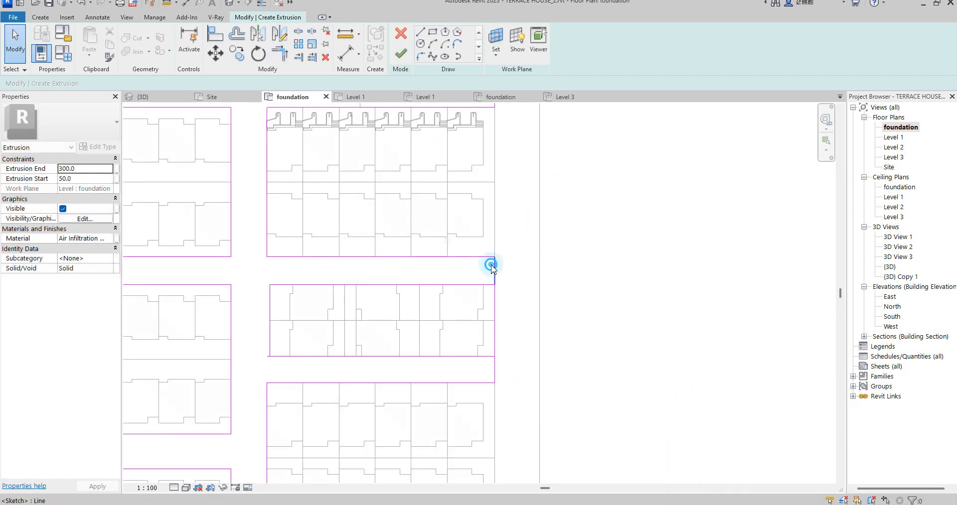
pyautogui.click(495, 272)
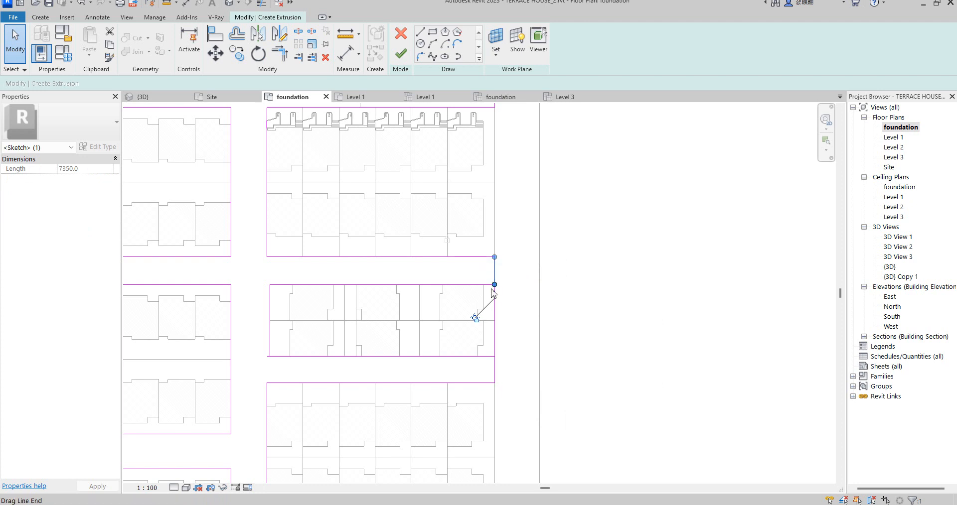
pyautogui.click(494, 343)
pyautogui.press('Escape')
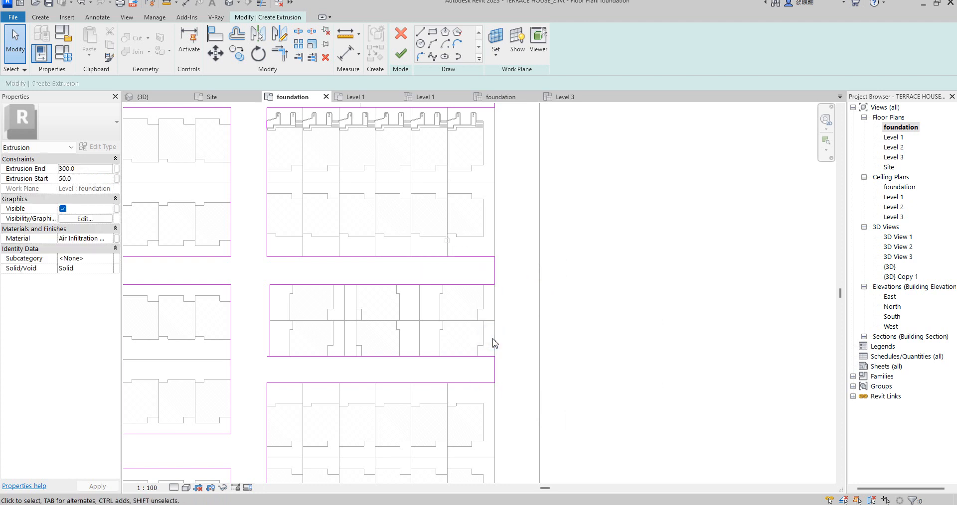
# - Trim the middle east block's west and south edges into a clean corner and finish the road extrusion sketch
pyautogui.click(401, 53)
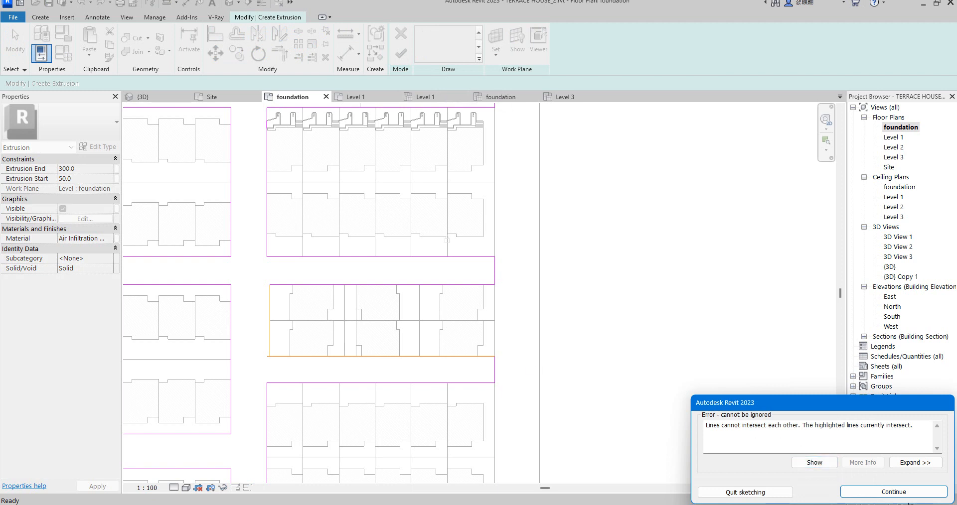
pyautogui.click(893, 492)
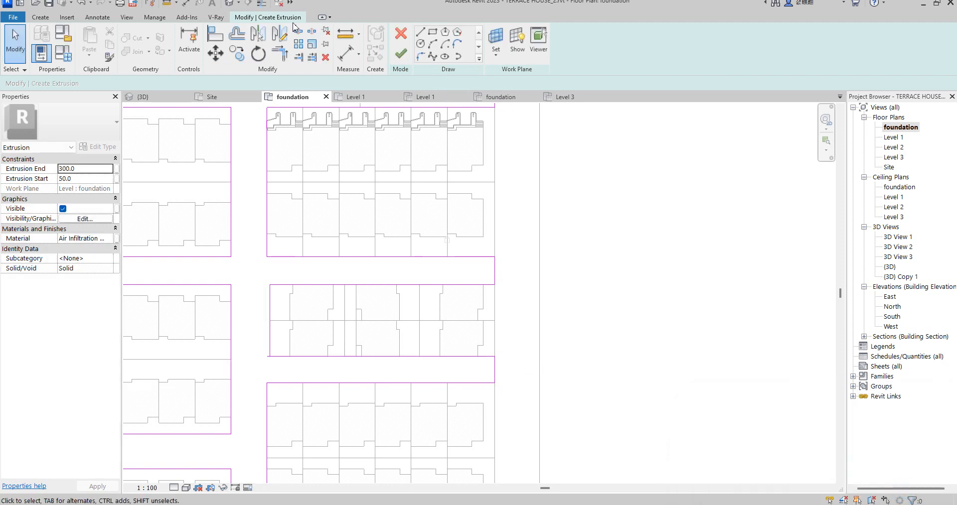
pyautogui.click(280, 49)
pyautogui.click(272, 339)
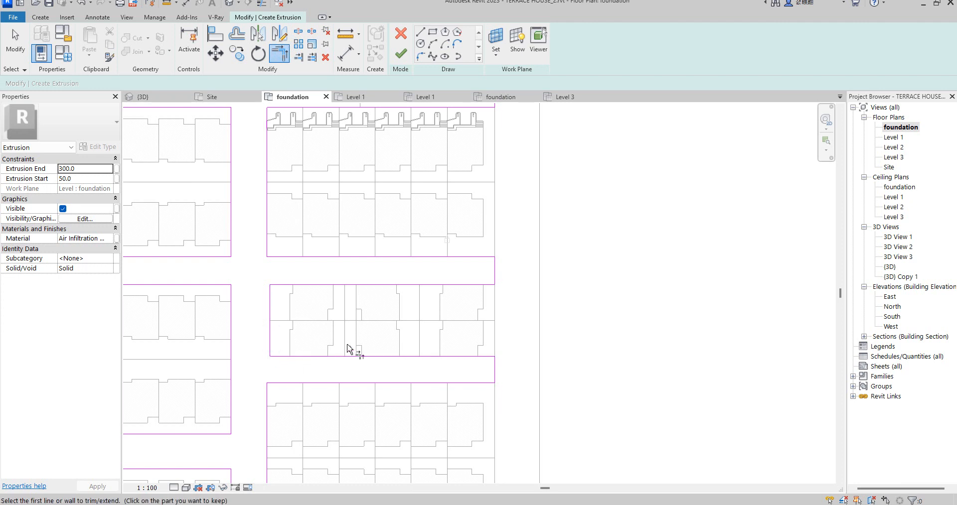
pyautogui.scroll(-4, 347, 351)
pyautogui.click(401, 64)
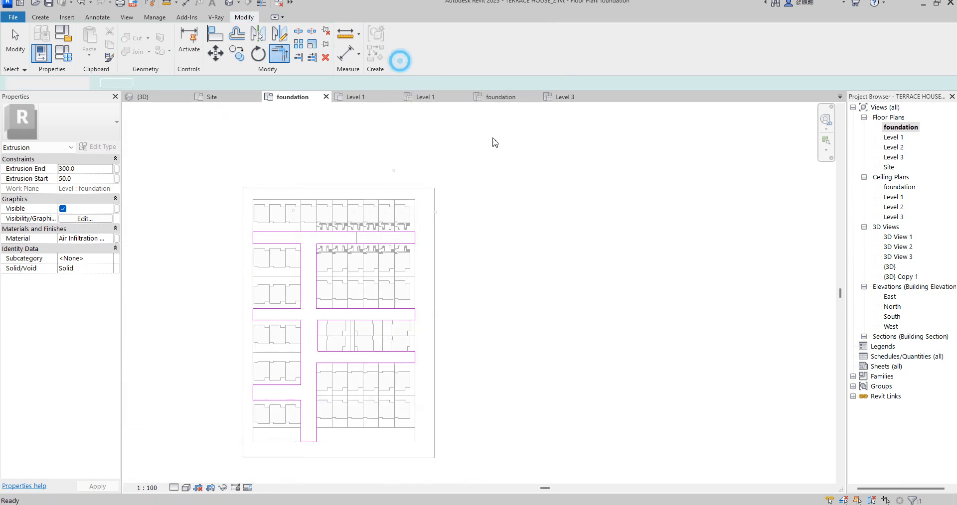
# - Stretch the south end of the central road extrusion beyond the lot boundary toward the slab's edge
pyautogui.click(574, 258)
pyautogui.click(308, 438)
pyautogui.moveTo(308, 438); pyautogui.dragTo(418, 364, button='middle')
pyautogui.scroll(-4, 414, 379)
pyautogui.scroll(3, 406, 403)
pyautogui.scroll(3, 435, 334)
pyautogui.moveTo(433, 324)
pyautogui.mouseDown()
pyautogui.moveTo(438, 379)
pyautogui.moveTo(435, 339)
pyautogui.mouseUp()
pyautogui.click(462, 423)
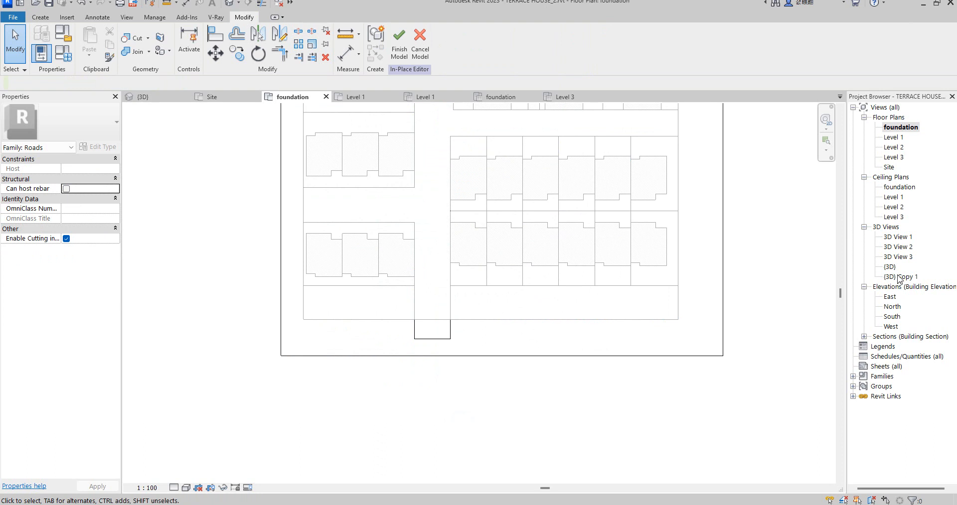
# - In the {3D} view, duplicate the road extrusion's Air Infiltration Barrier(10) material together with its assets
pyautogui.doubleClick(900, 268)
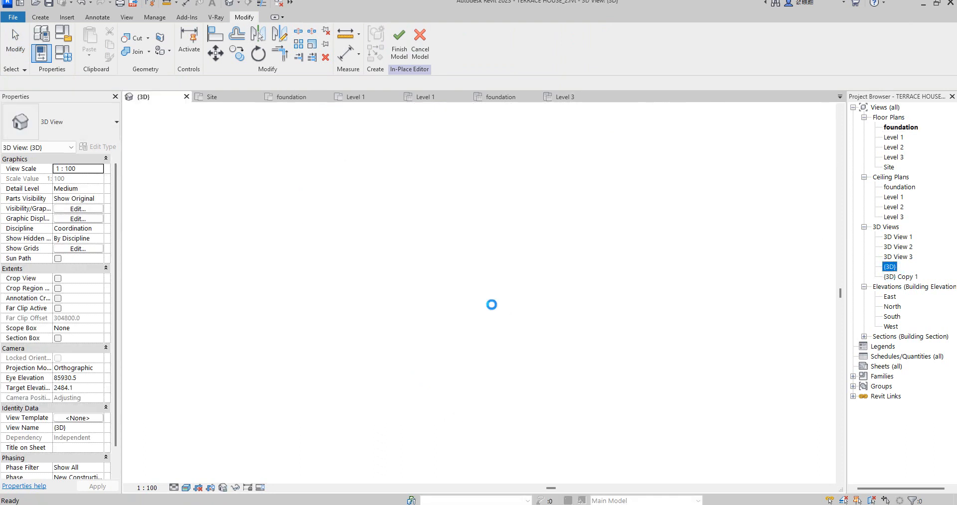
pyautogui.scroll(5, 456, 294)
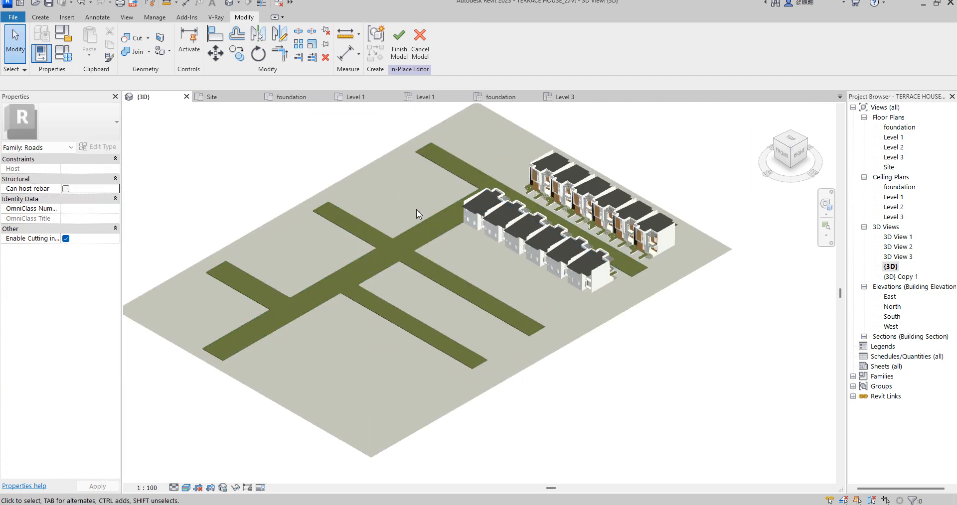
pyautogui.click(437, 275)
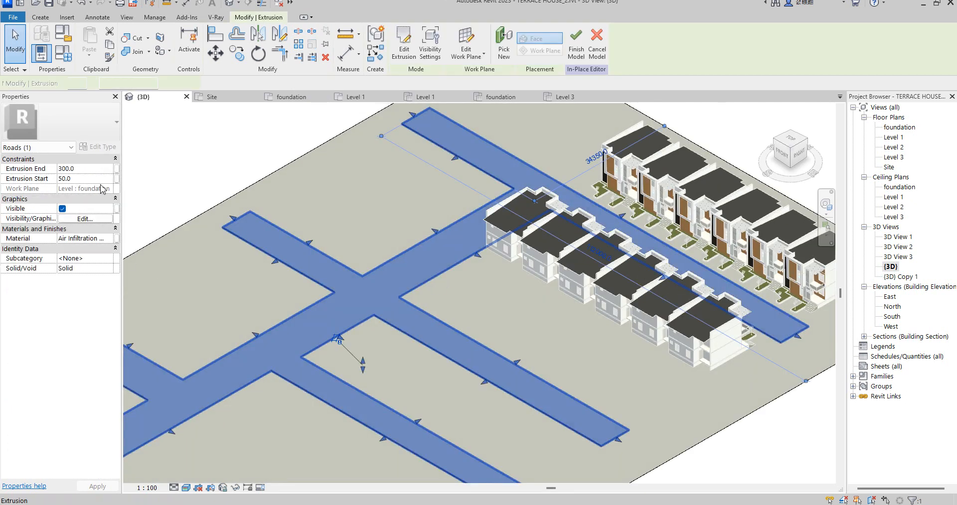
pyautogui.click(106, 239)
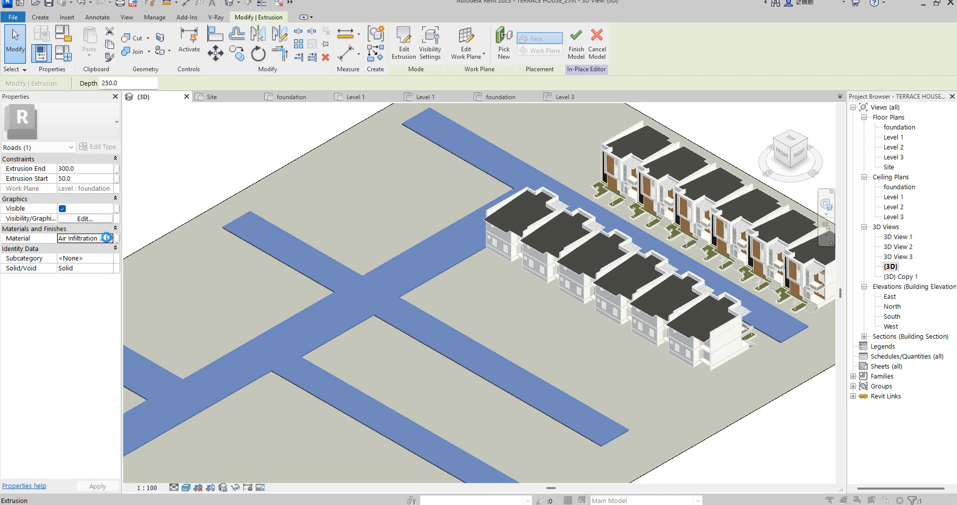
pyautogui.click(106, 238)
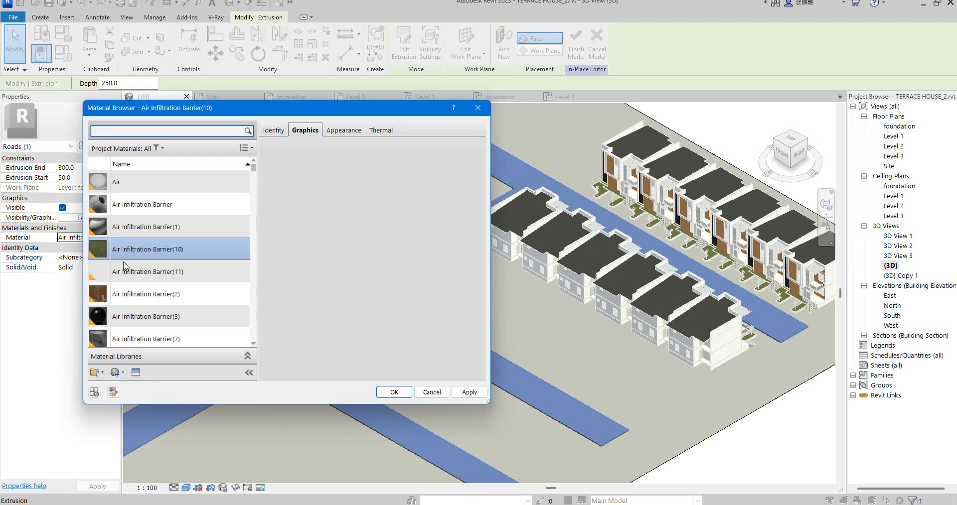
pyautogui.rightClick(167, 253)
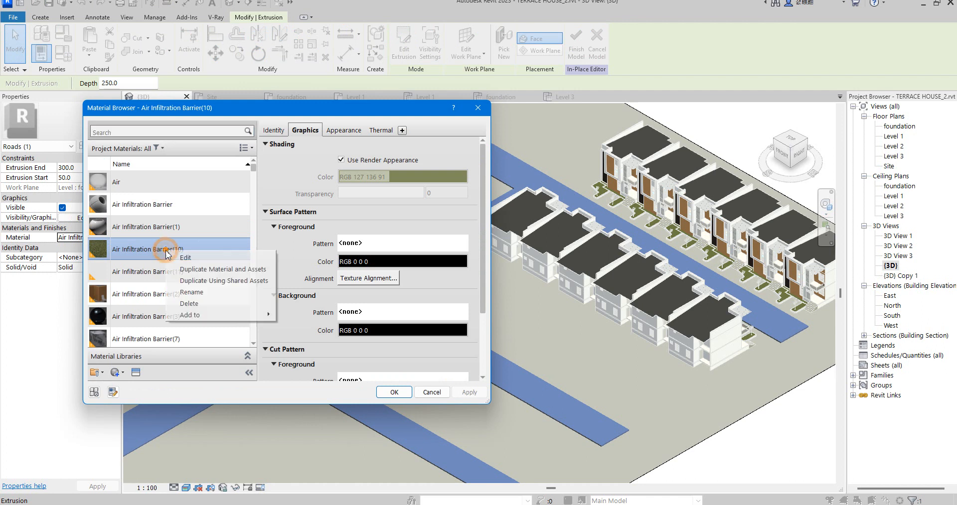
pyautogui.click(205, 269)
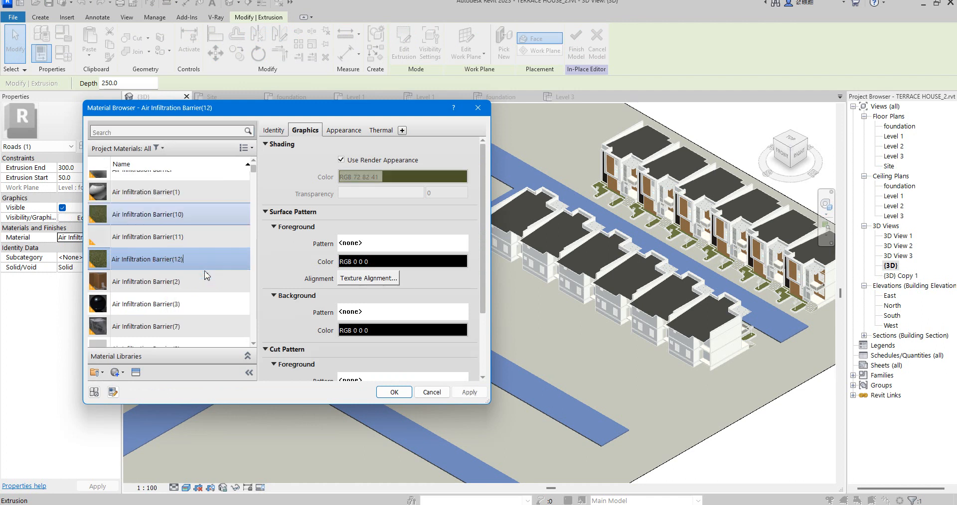
# - Replace the duplicated road material's appearance asset with Asphalt - Dark Grey from the Appearance Library's Sitework category
pyautogui.click(336, 131)
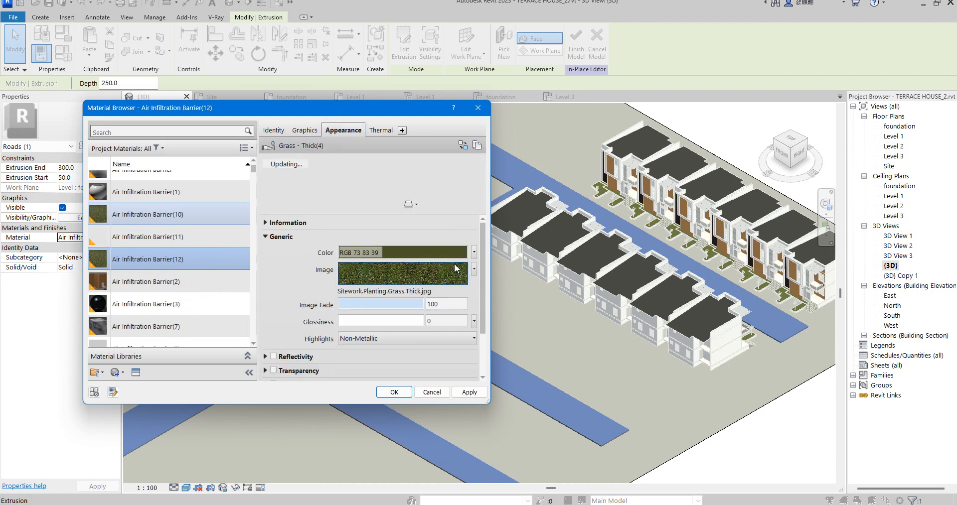
pyautogui.click(462, 144)
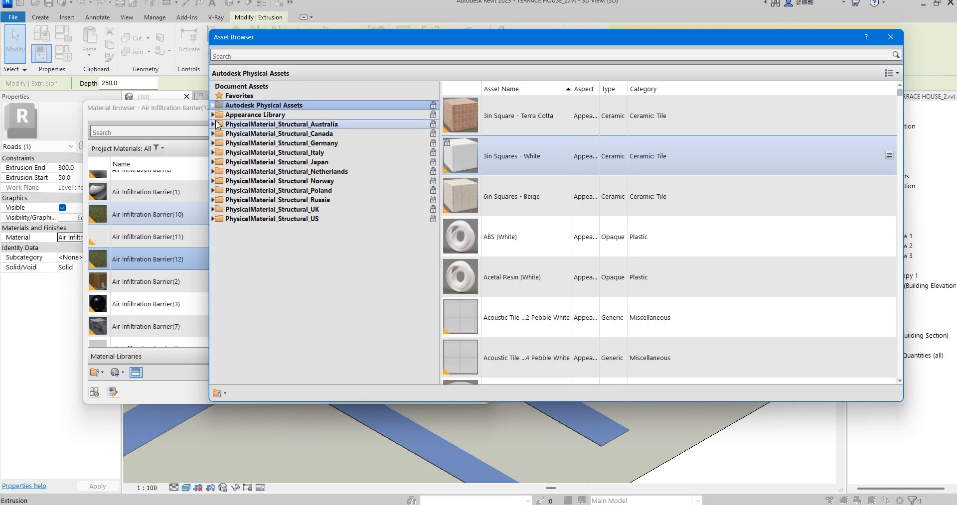
pyautogui.click(213, 115)
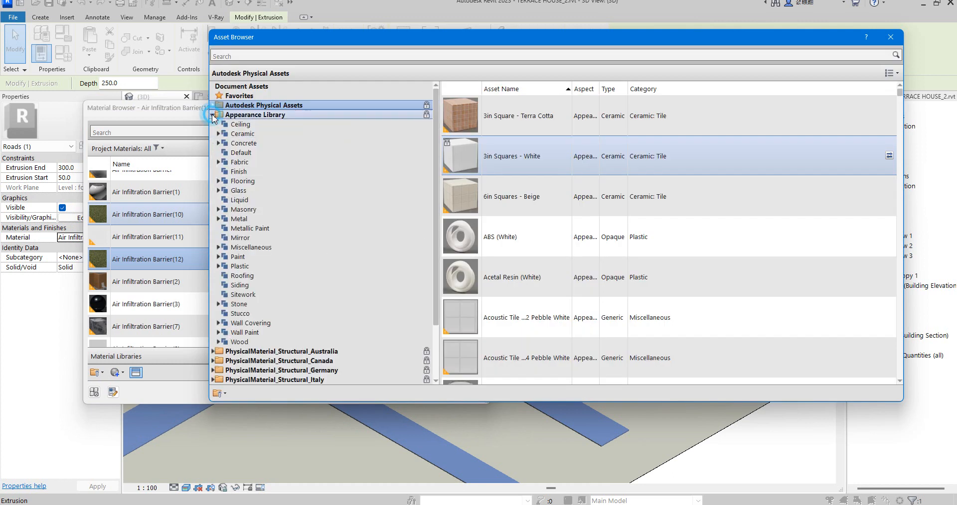
pyautogui.click(243, 295)
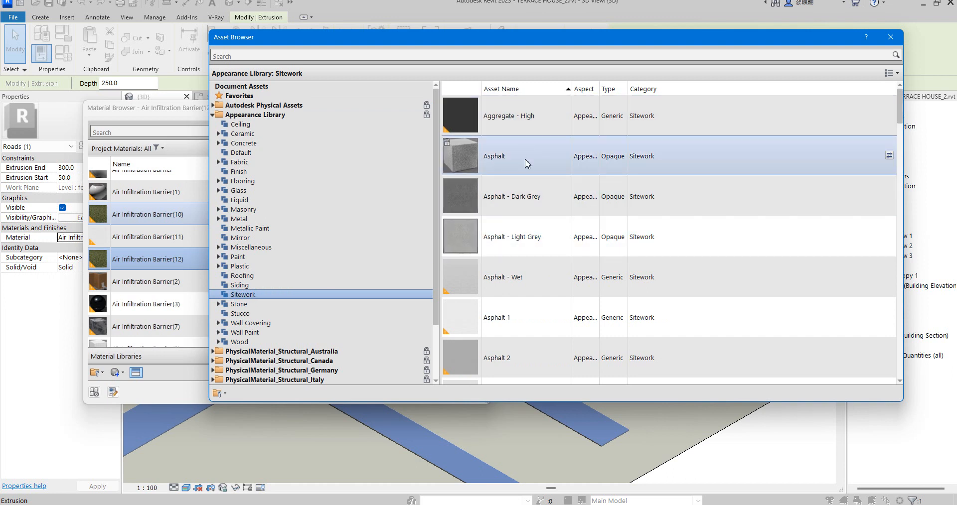
pyautogui.scroll(-3, 521, 285)
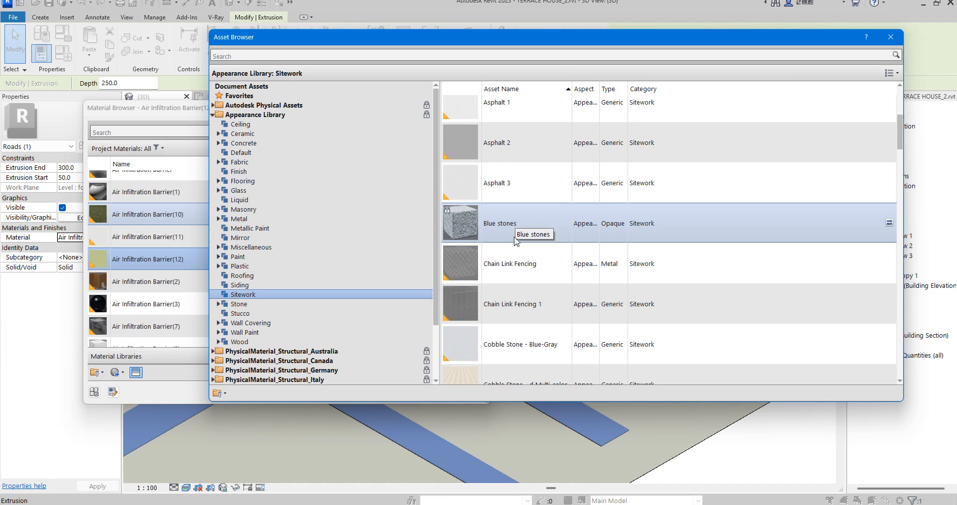
pyautogui.scroll(-3, 513, 233)
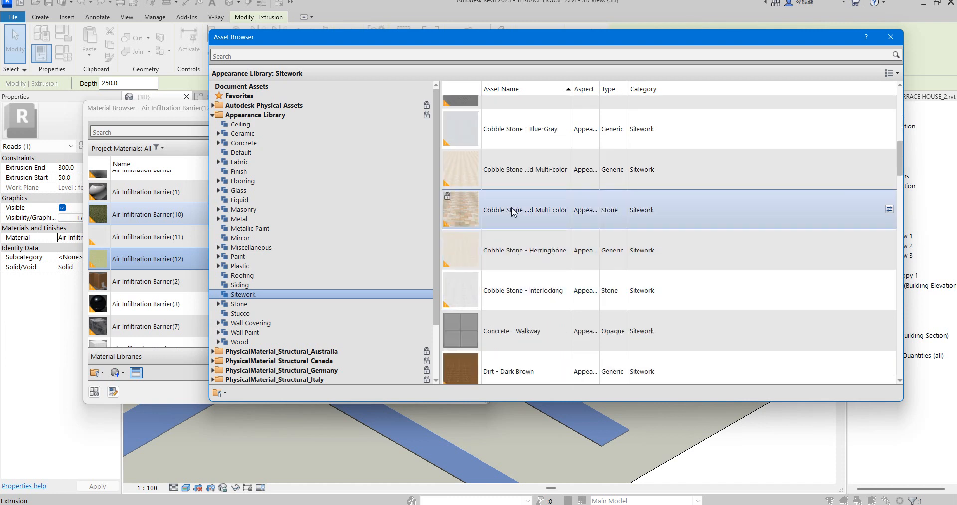
pyautogui.scroll(-8, 524, 299)
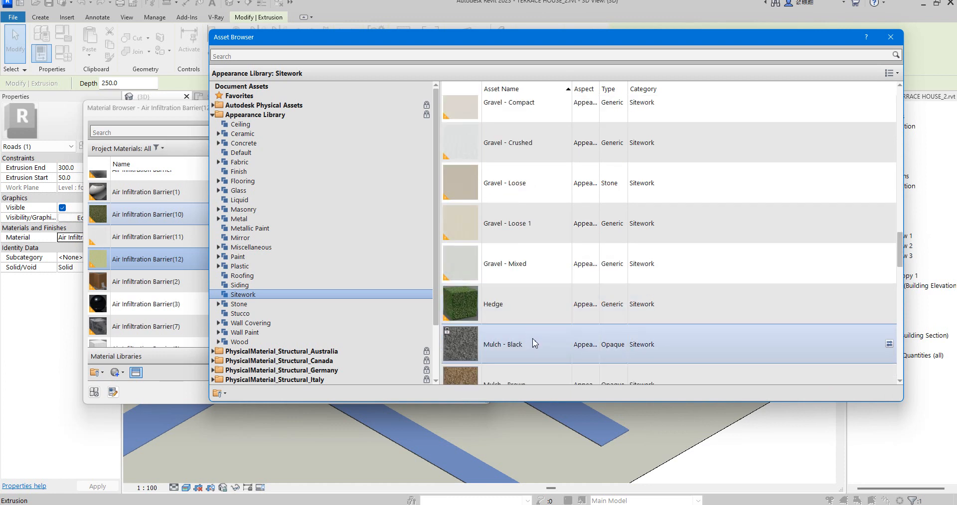
pyautogui.scroll(-5, 534, 336)
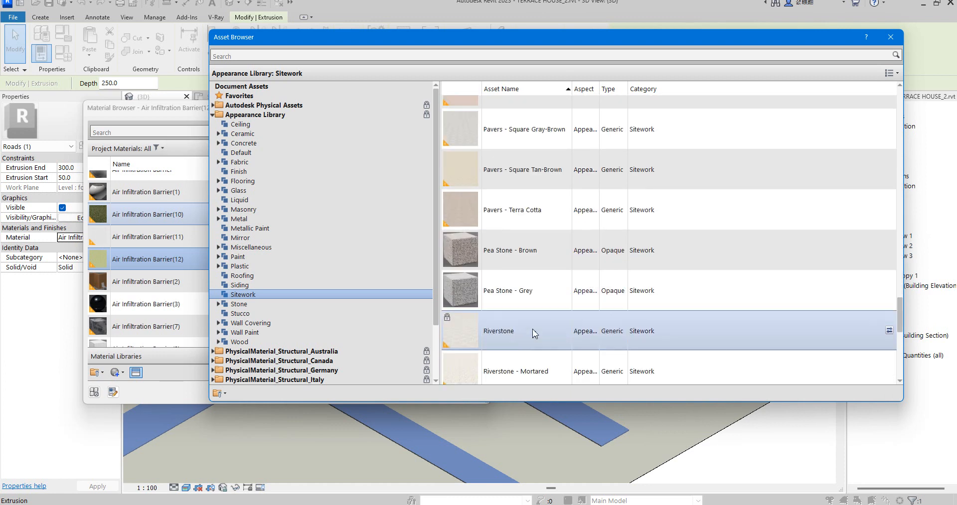
pyautogui.scroll(-3, 534, 334)
pyautogui.scroll(-7, 534, 339)
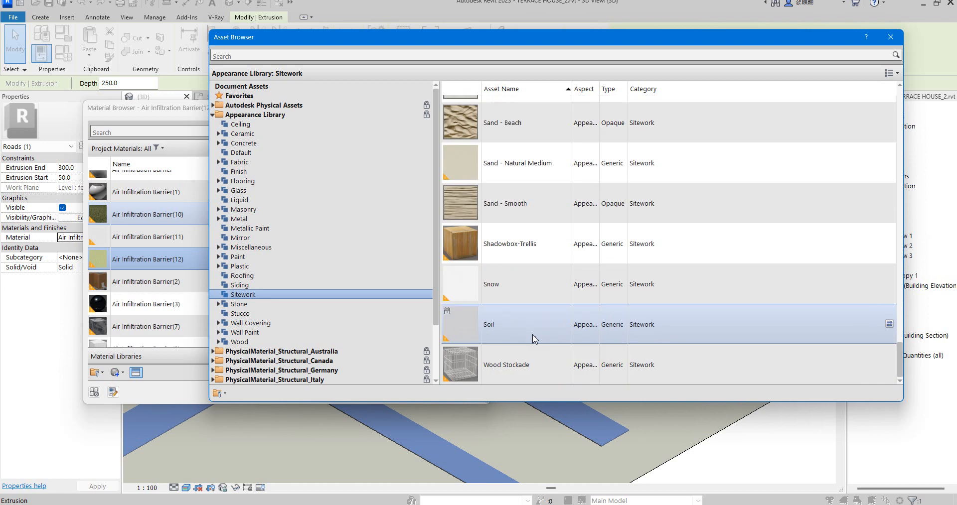
pyautogui.scroll(20, 534, 339)
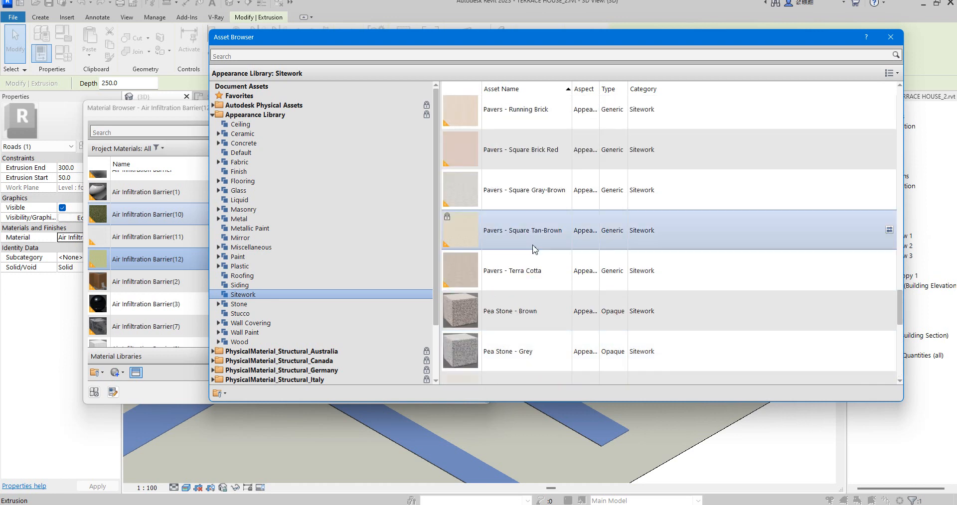
pyautogui.scroll(12, 534, 249)
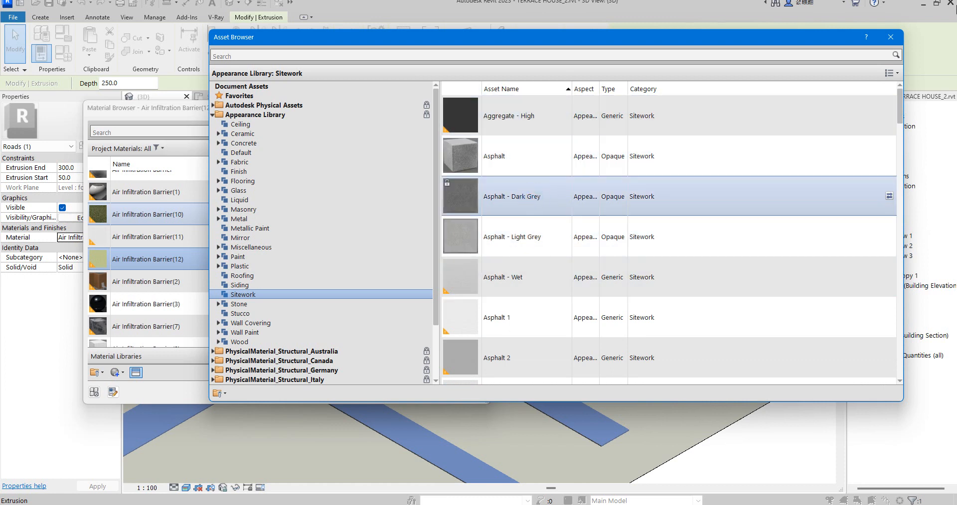
pyautogui.click(890, 37)
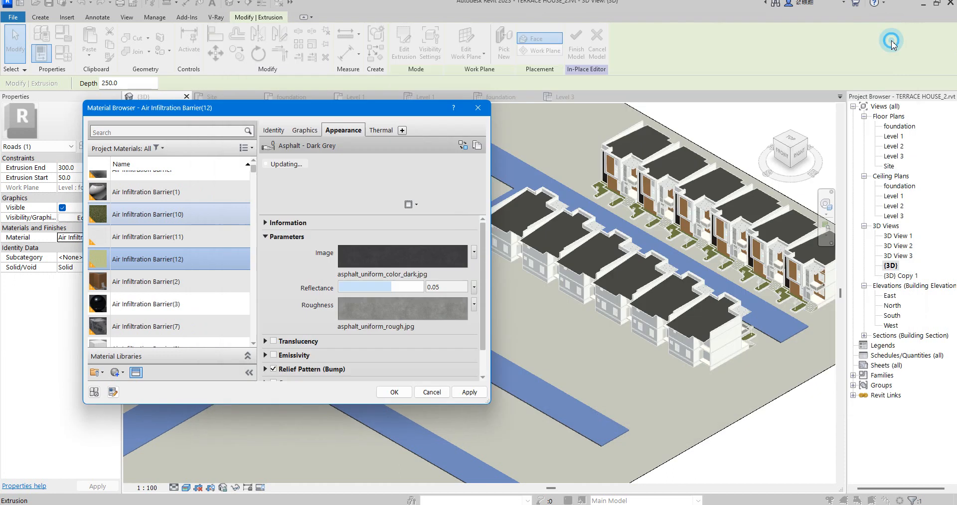
# - Set the asphalt appearance's reflectance to 0.04 and apply the material to the road extrusion
pyautogui.click(385, 289)
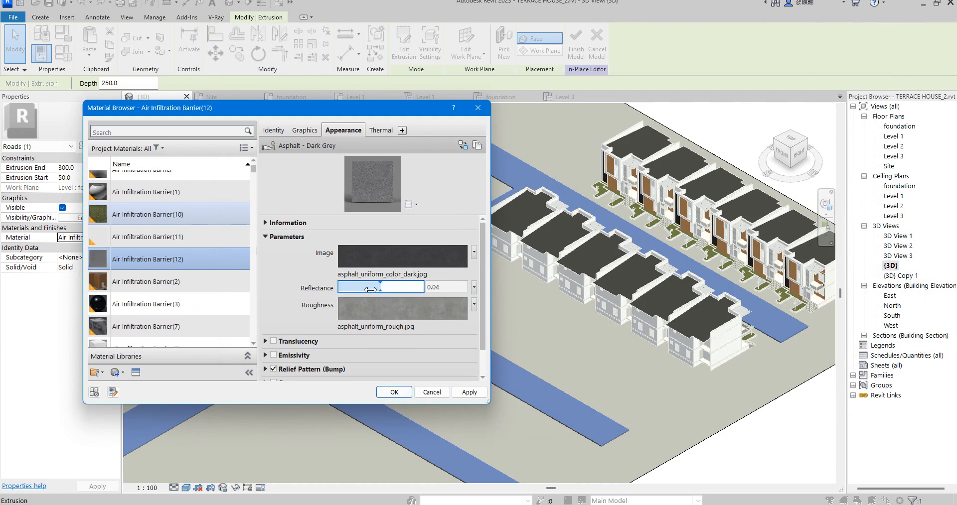
pyautogui.click(403, 261)
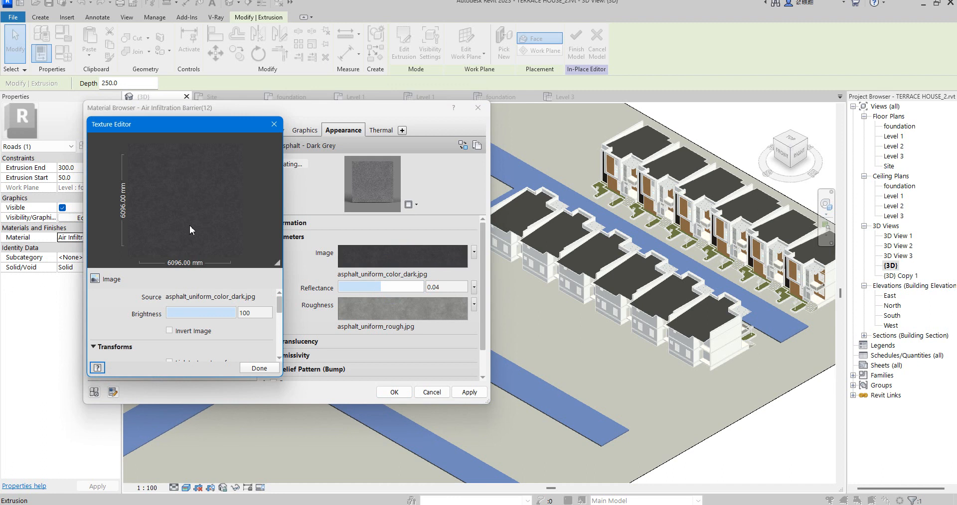
pyautogui.click(274, 124)
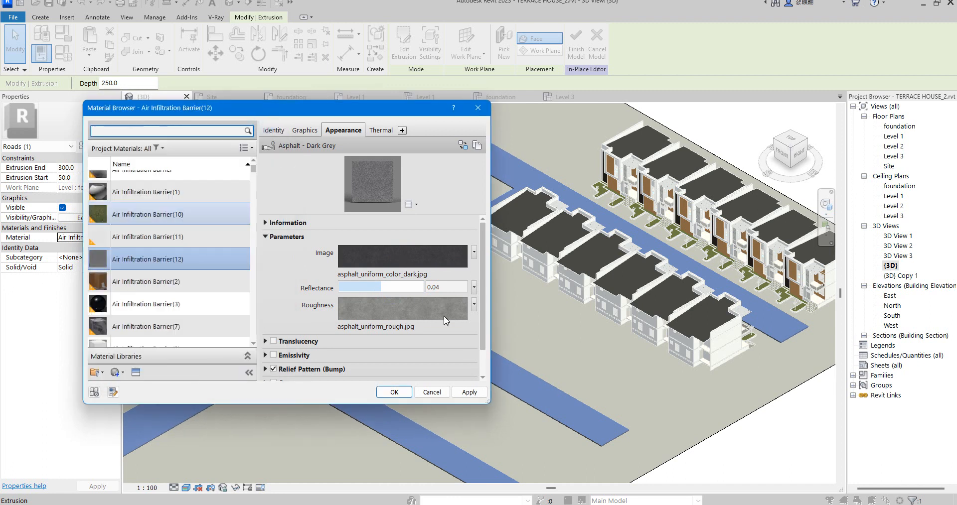
pyautogui.click(394, 392)
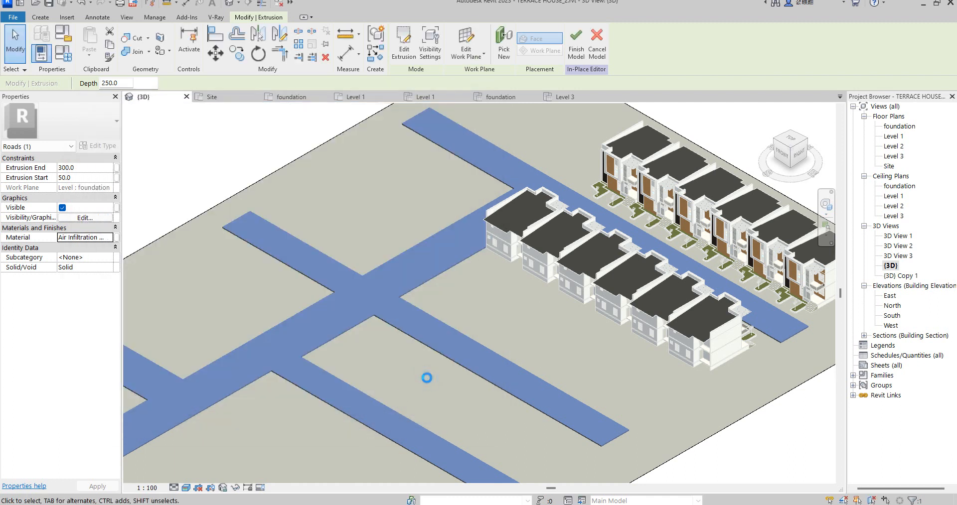
pyautogui.click(426, 378)
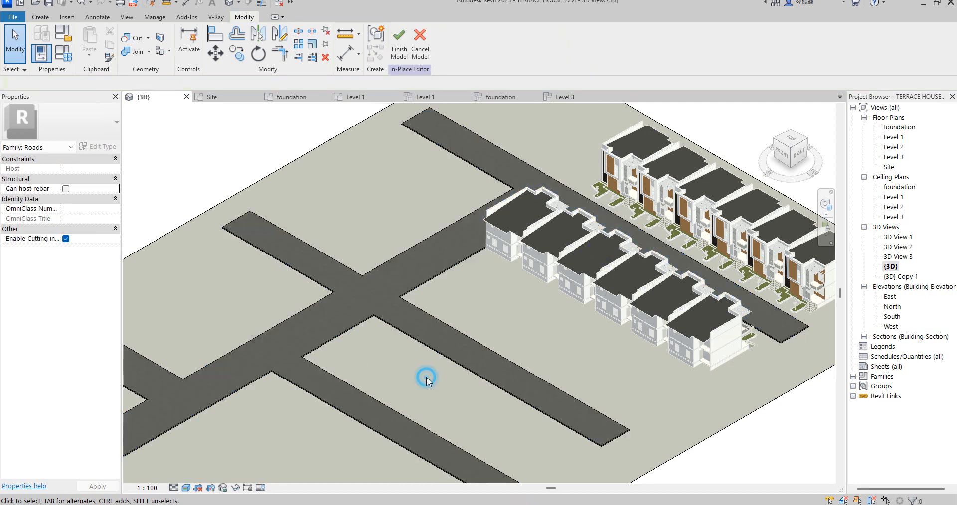
# - Examine the asphalt road layout around the terrace rows in the 3D view
pyautogui.scroll(-3, 491, 342)
pyautogui.scroll(4, 402, 324)
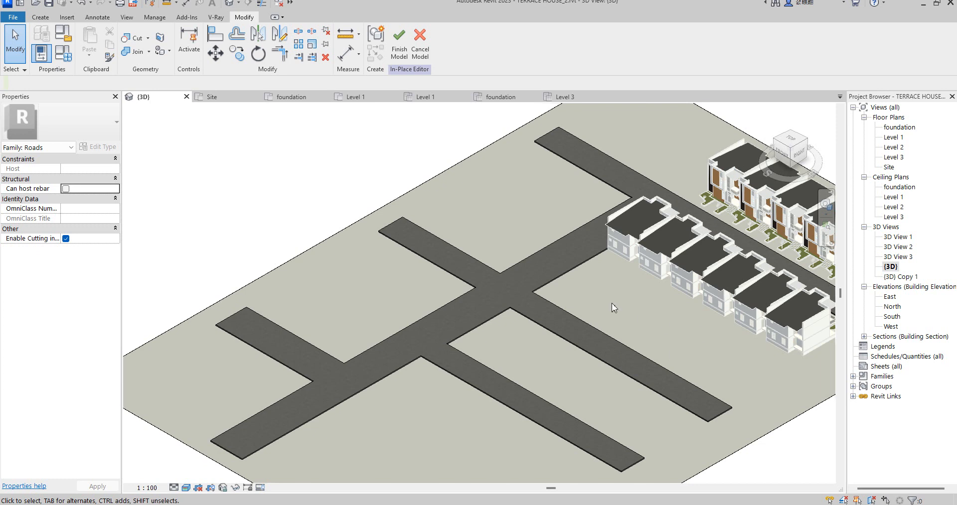
pyautogui.scroll(-1, 612, 304)
pyautogui.scroll(1, 810, 304)
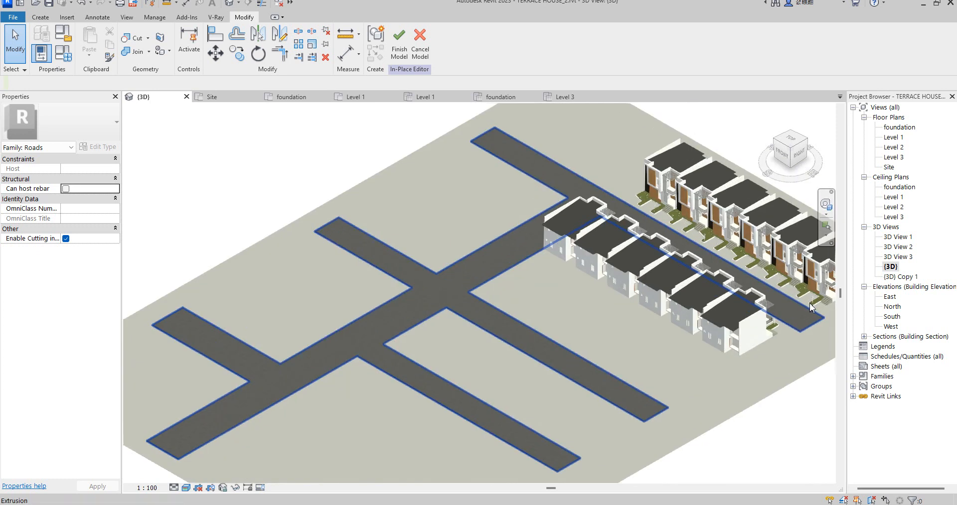
pyautogui.scroll(-2, 267, 406)
pyautogui.scroll(1, 291, 255)
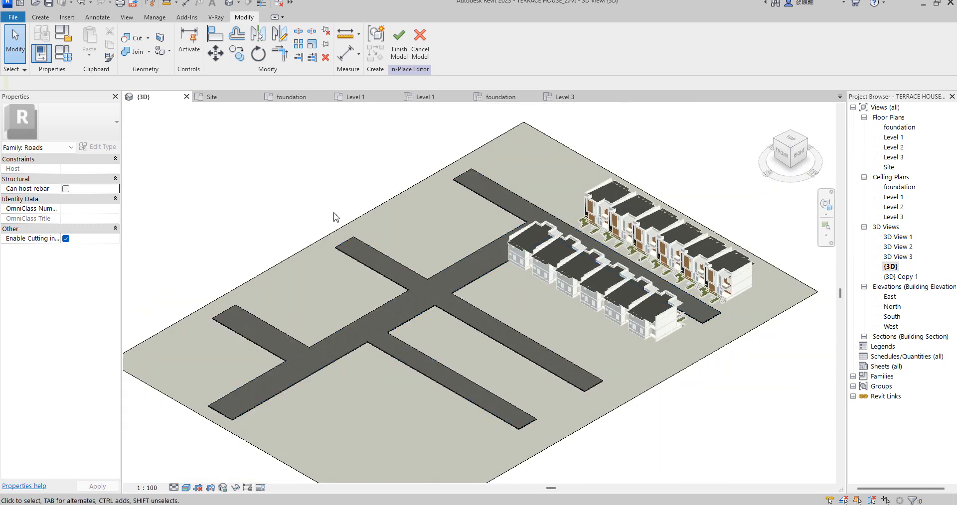
pyautogui.scroll(1, 438, 279)
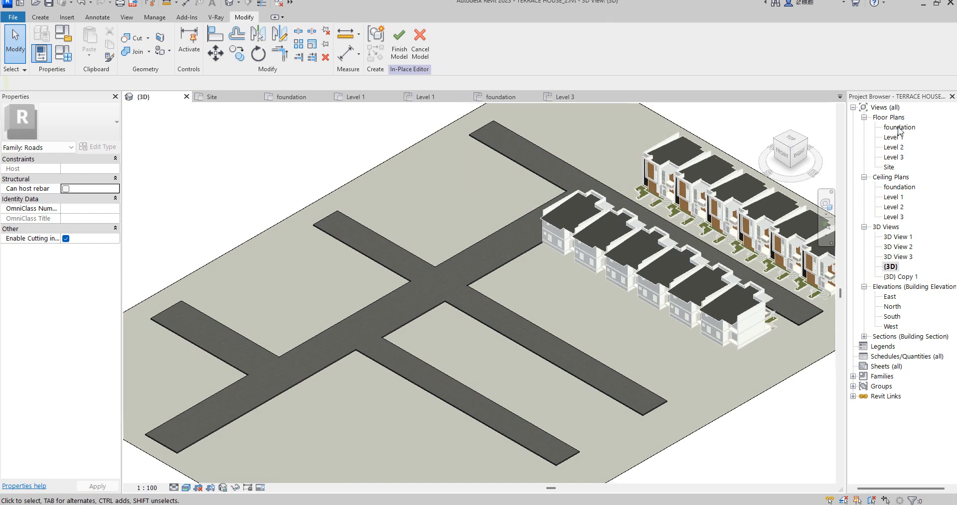
# - Review the road outline against the lots in the foundation floor plan and finish the in-place Roads model
pyautogui.doubleClick(899, 127)
pyautogui.scroll(-1, 558, 319)
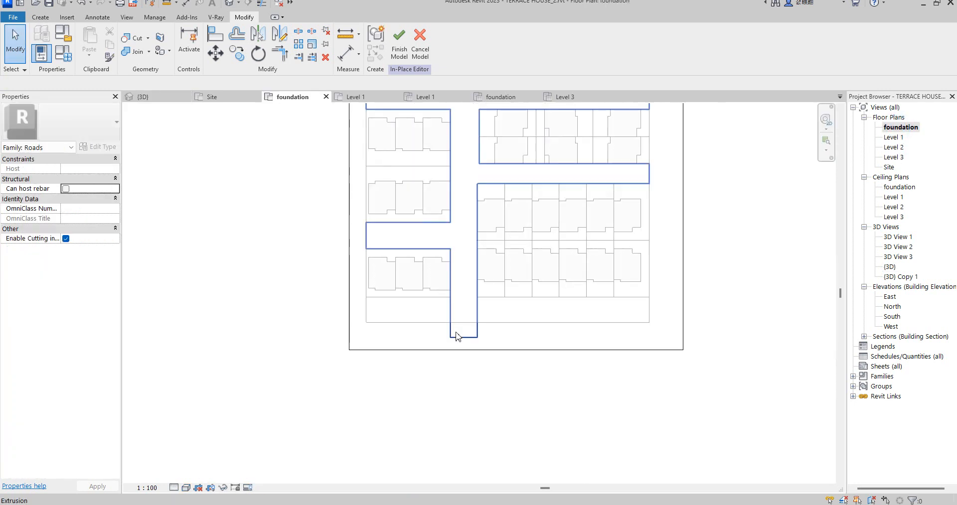
pyautogui.scroll(1, 467, 342)
pyautogui.scroll(-1, 608, 362)
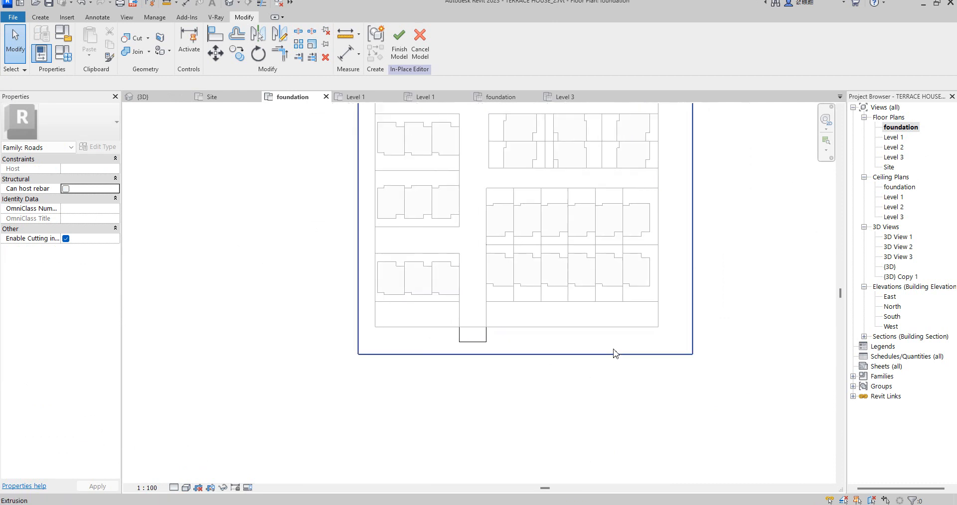
pyautogui.scroll(-1, 646, 309)
pyautogui.scroll(-1, 548, 279)
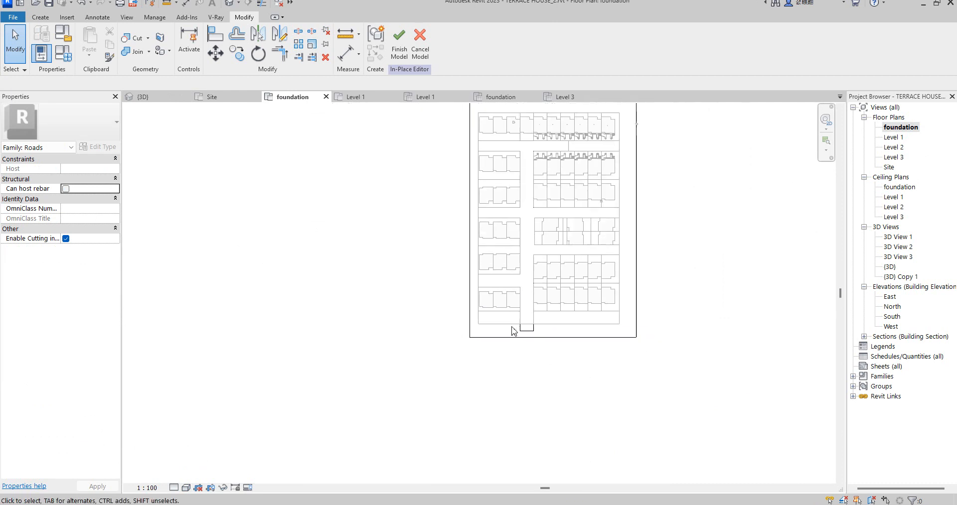
pyautogui.scroll(2, 512, 136)
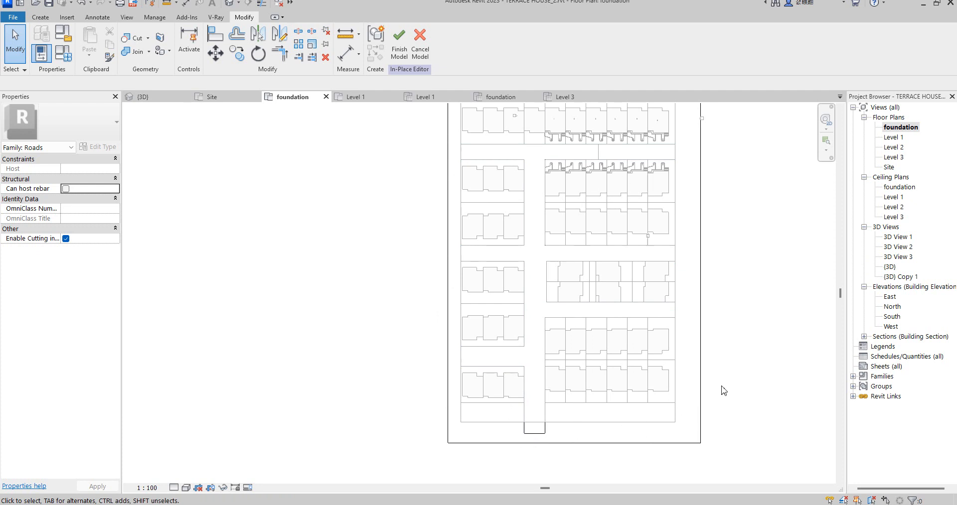
pyautogui.scroll(-1, 331, 347)
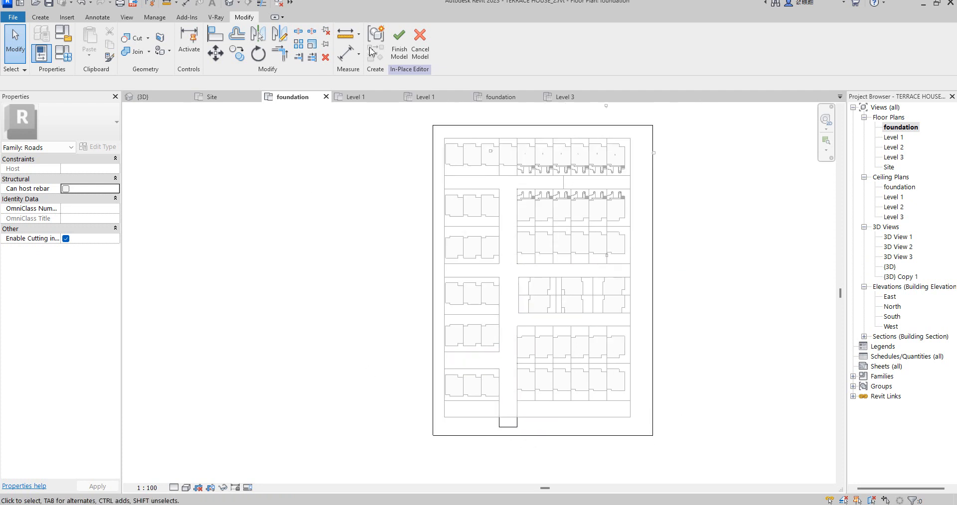
pyautogui.click(399, 43)
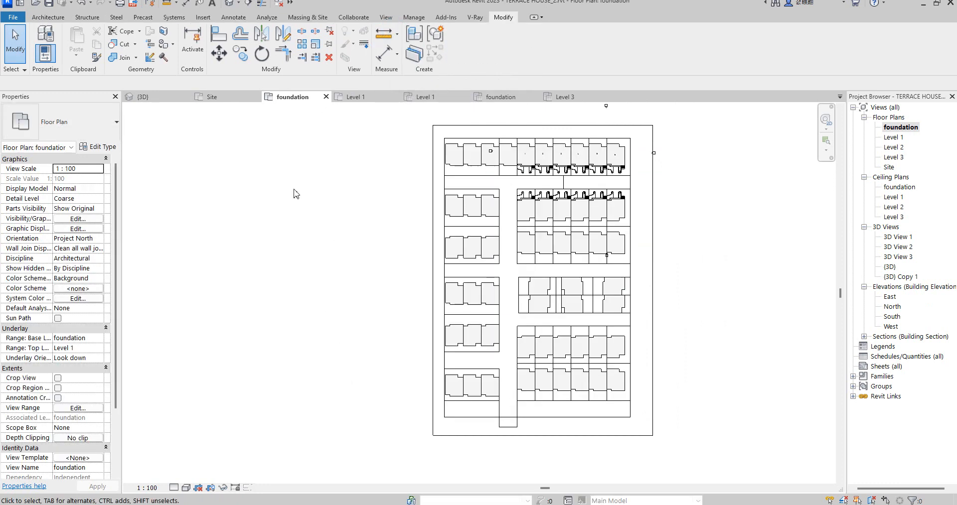
# - Start an architectural wall in the foundation plan using the rectangle draw shape
pyautogui.click(38, 19)
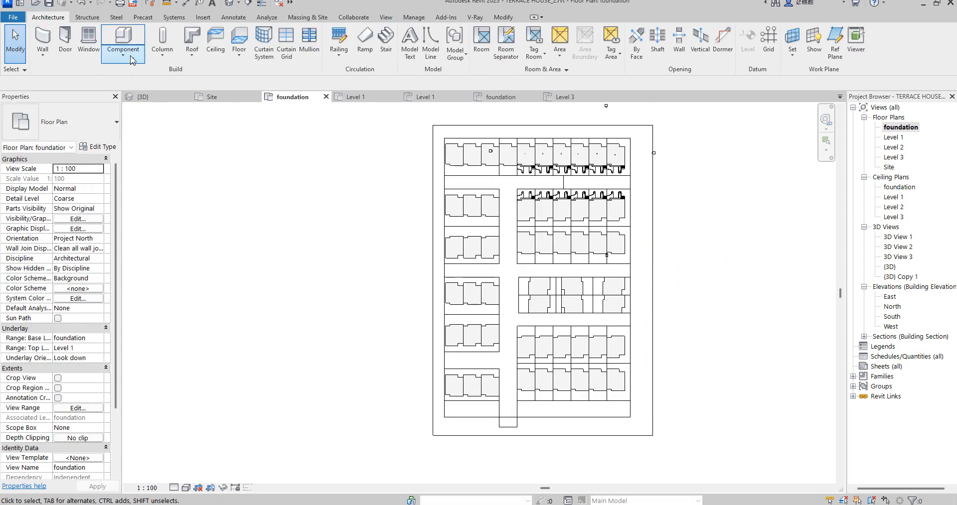
pyautogui.click(44, 41)
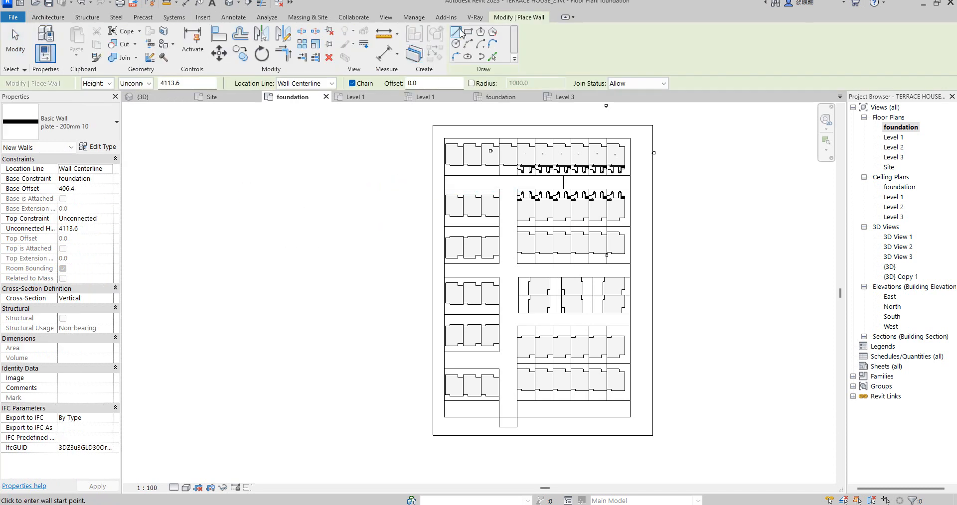
pyautogui.click(468, 32)
pyautogui.scroll(5, 440, 124)
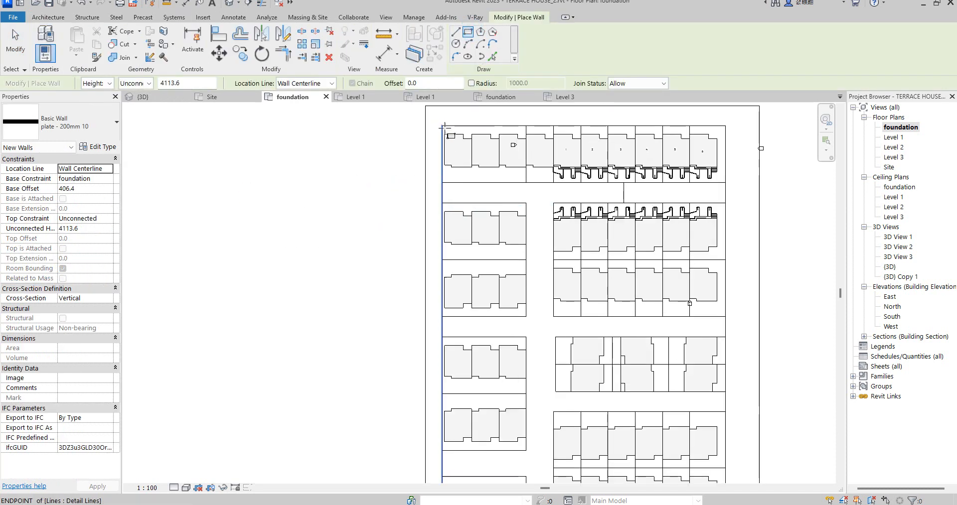
pyautogui.click(440, 124)
pyautogui.scroll(-3, 449, 137)
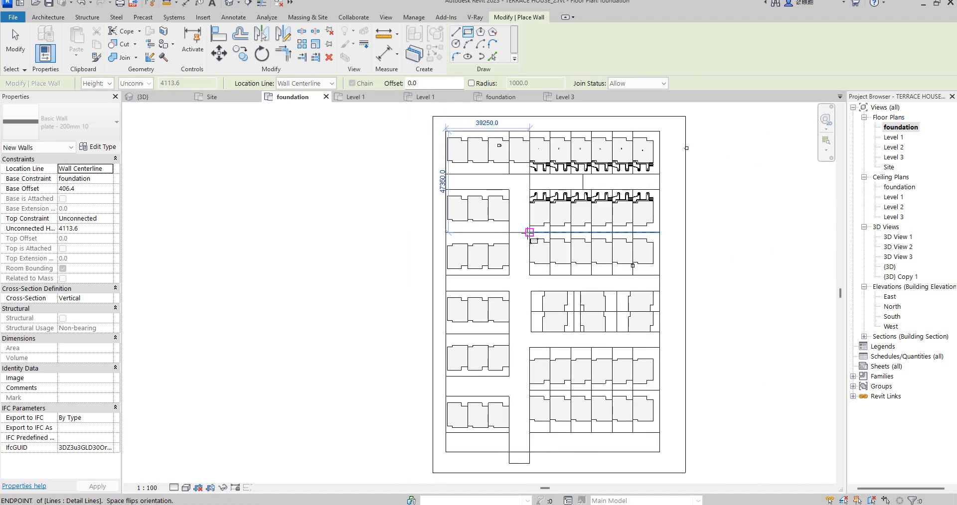
pyautogui.press('Escape')
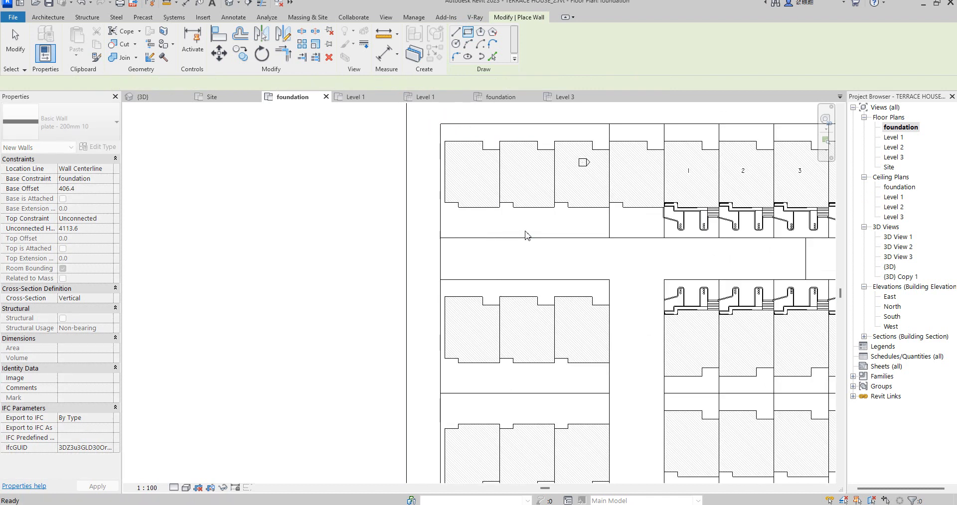
# - Choose Basic Wall Generic - 200mm as the type for the new rectangular wall
pyautogui.click(103, 126)
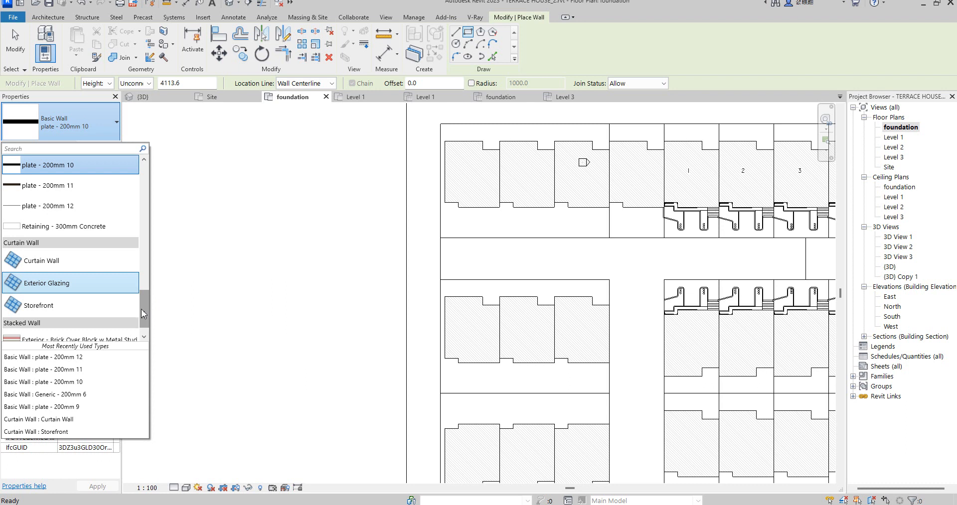
pyautogui.moveTo(139, 306)
pyautogui.mouseDown()
pyautogui.moveTo(152, 268)
pyautogui.moveTo(147, 287)
pyautogui.moveTo(146, 225)
pyautogui.mouseUp()
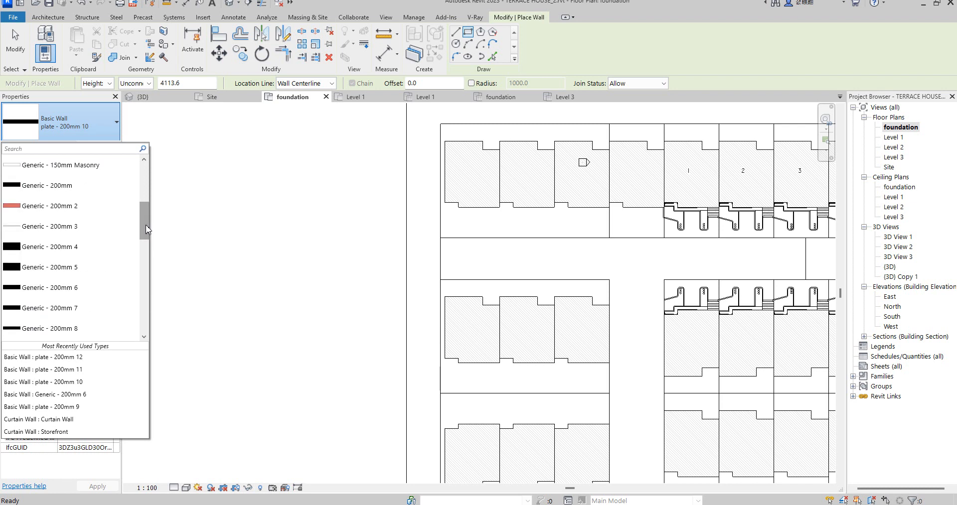
pyautogui.click(61, 186)
pyautogui.scroll(-3, 408, 299)
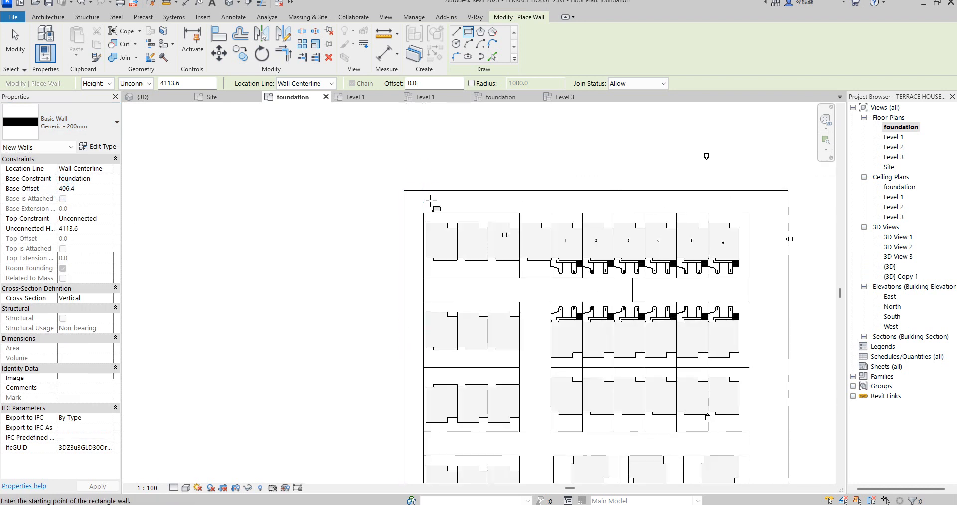
# - Check the Generic - 200mm wall type's structure and keep Default Wall(1) as its layer material
pyautogui.click(102, 148)
pyautogui.click(542, 191)
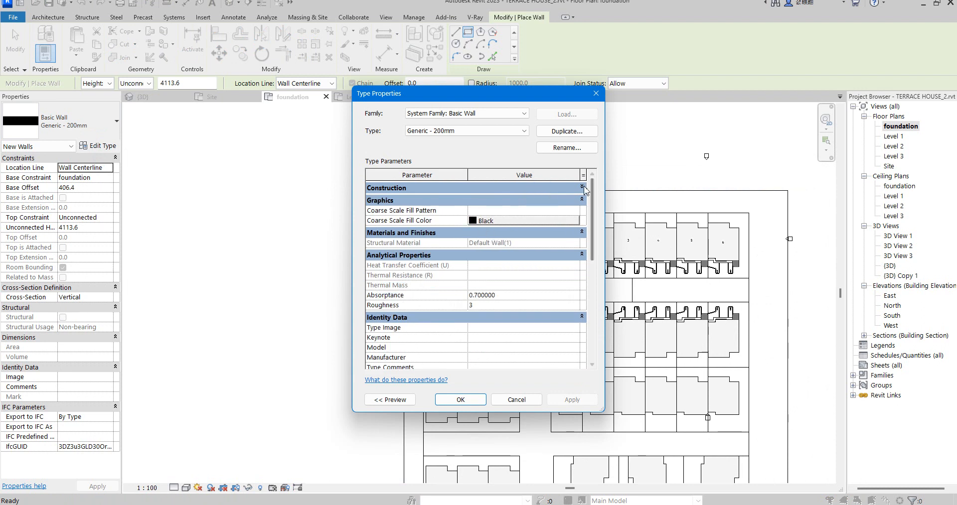
pyautogui.click(582, 188)
pyautogui.click(521, 199)
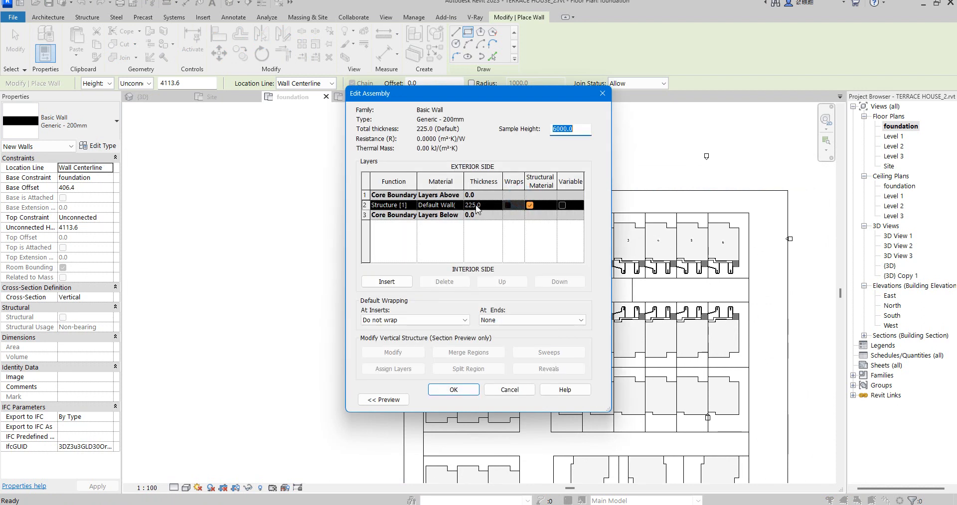
pyautogui.click(449, 204)
pyautogui.click(459, 206)
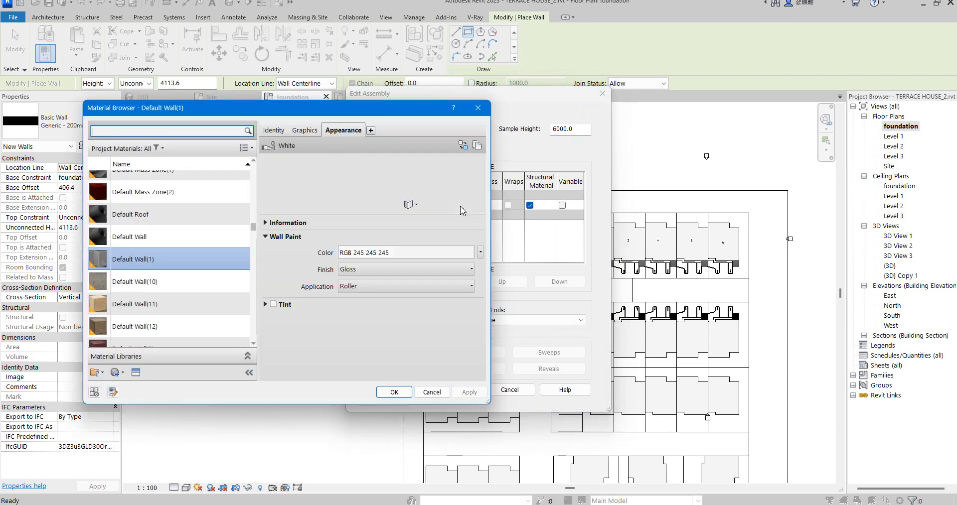
pyautogui.doubleClick(161, 250)
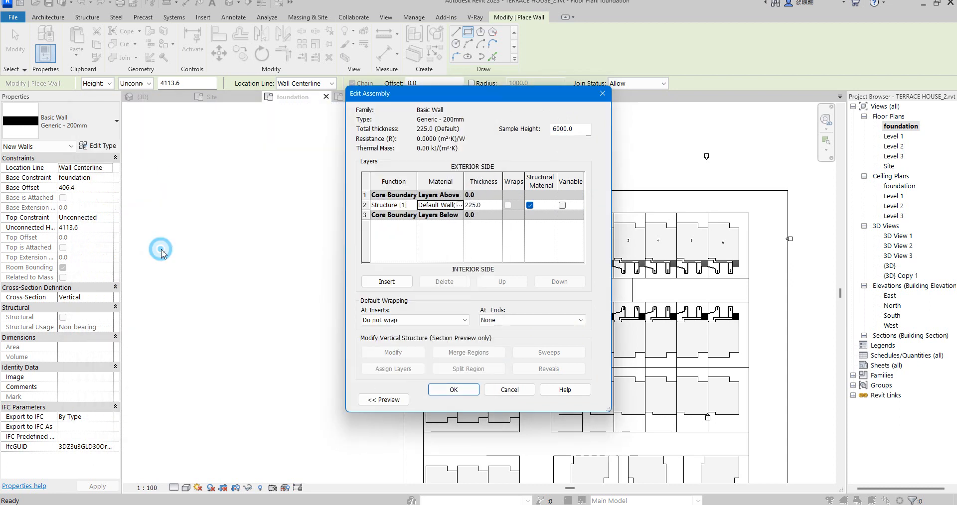
pyautogui.click(449, 390)
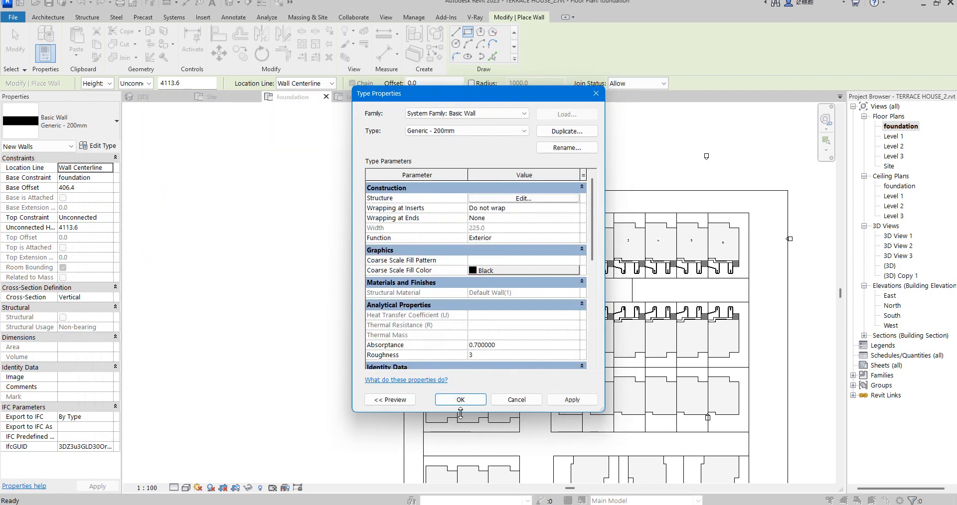
pyautogui.click(471, 401)
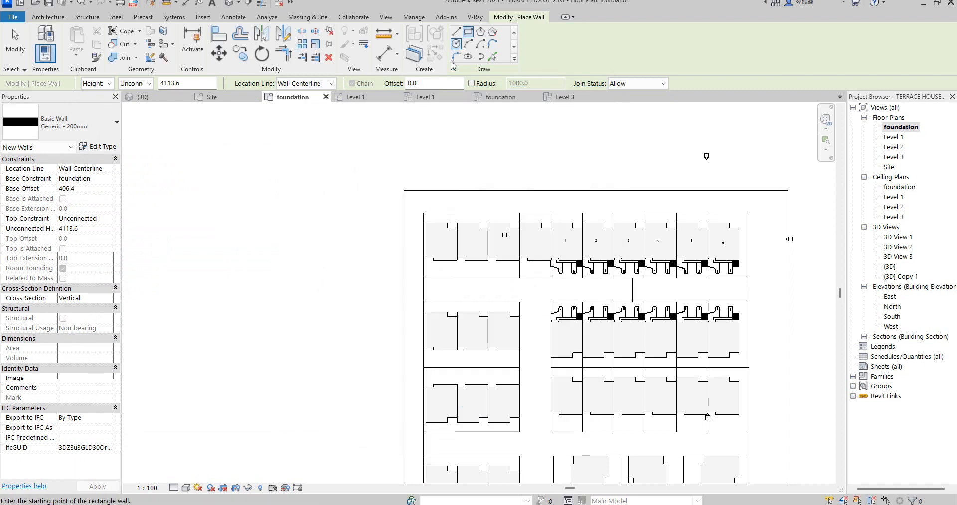
# - Draw a rectangular wall about 100000 by 150000 mm along the outer boundary of the lots
pyautogui.click(423, 213)
pyautogui.scroll(-1, 446, 186)
pyautogui.scroll(-3, 482, 268)
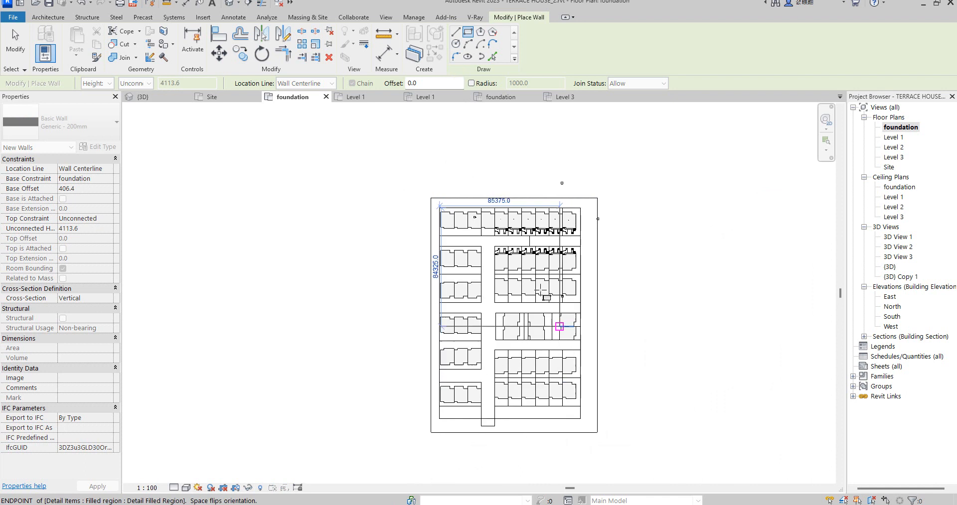
pyautogui.scroll(3, 585, 419)
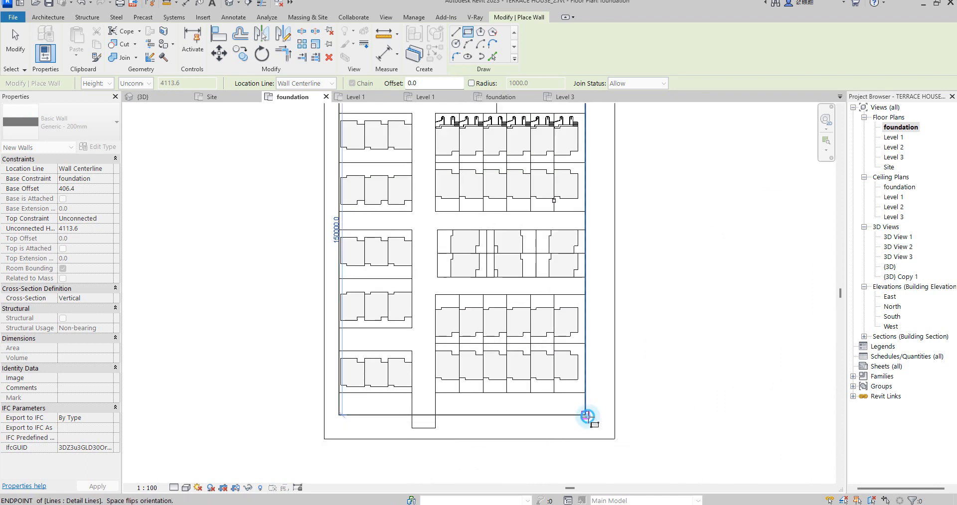
pyautogui.click(587, 416)
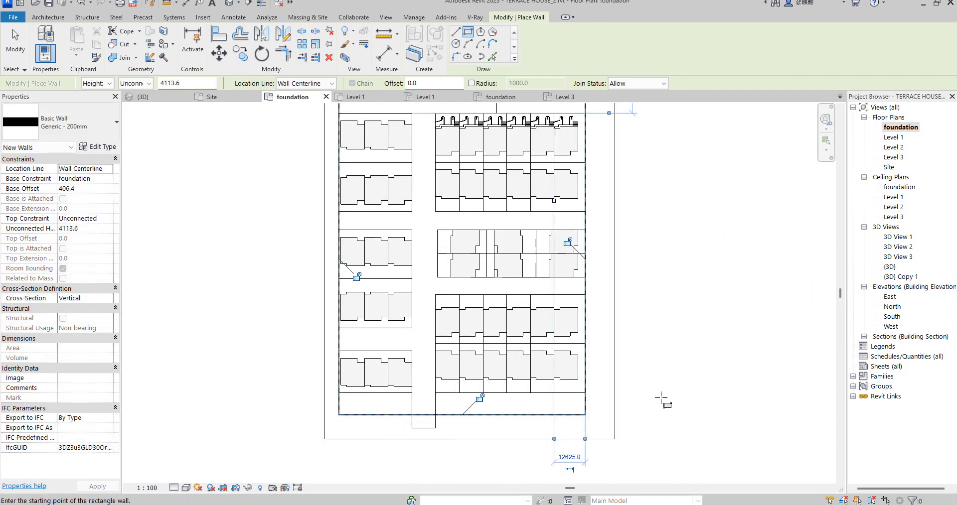
# - Inspect the new perimeter wall and the road entrance in the {3D} view and the Level 1 plan
pyautogui.doubleClick(890, 268)
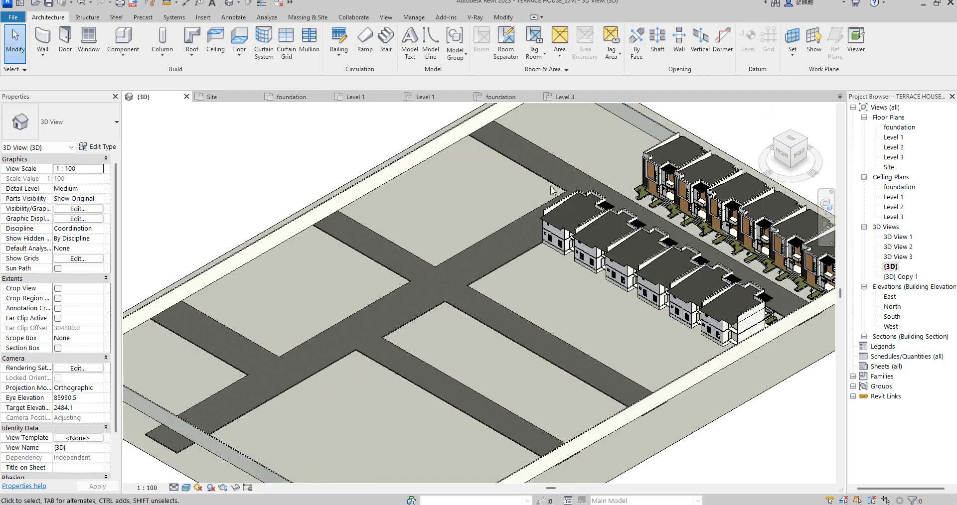
pyautogui.scroll(6, 319, 394)
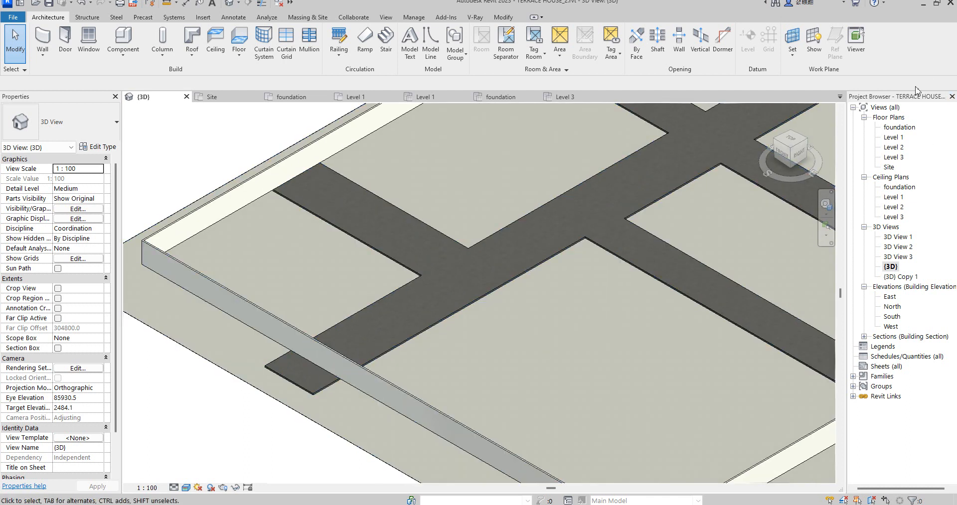
pyautogui.doubleClick(893, 138)
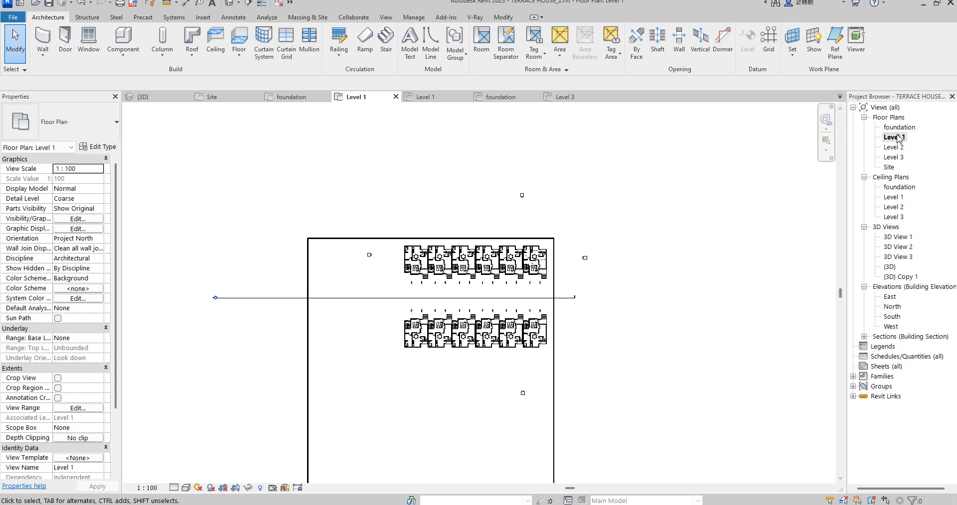
pyautogui.scroll(-4, 523, 260)
pyautogui.scroll(8, 497, 401)
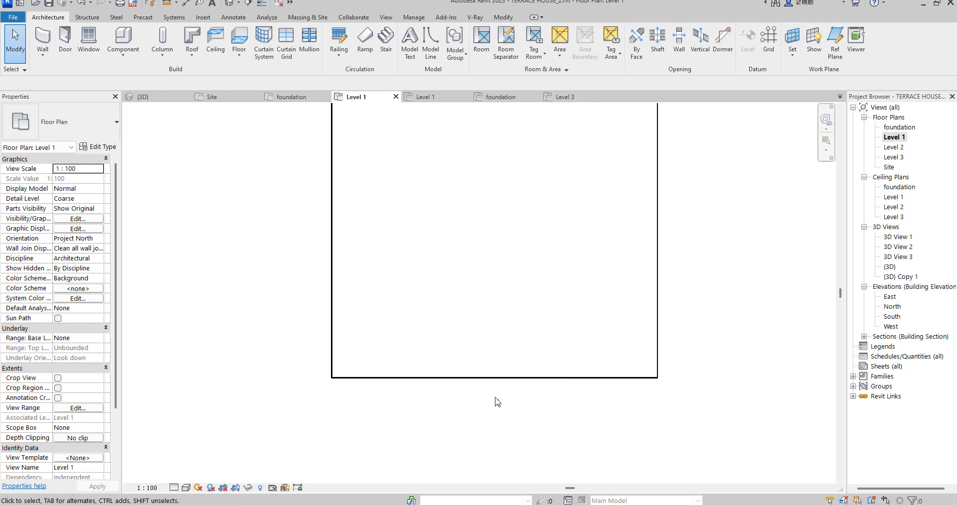
# - Hide the boundary line detail group, Group 2, in the foundation floor plan
pyautogui.doubleClick(899, 127)
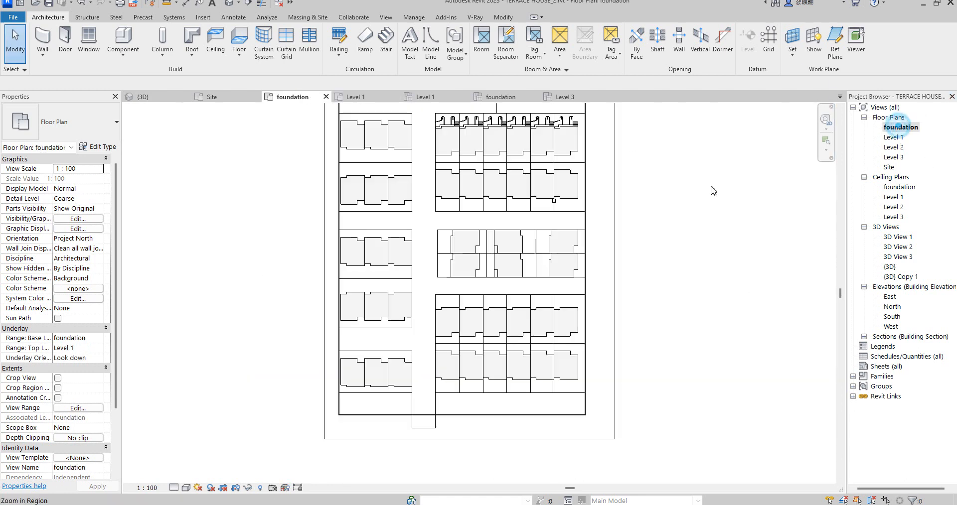
pyautogui.scroll(3, 444, 421)
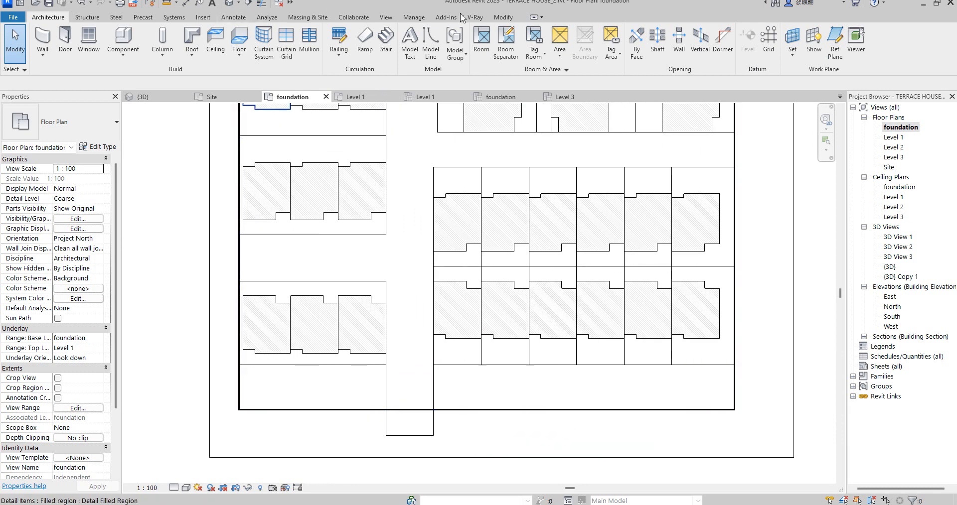
pyautogui.scroll(3, 456, 423)
pyautogui.scroll(-4, 342, 372)
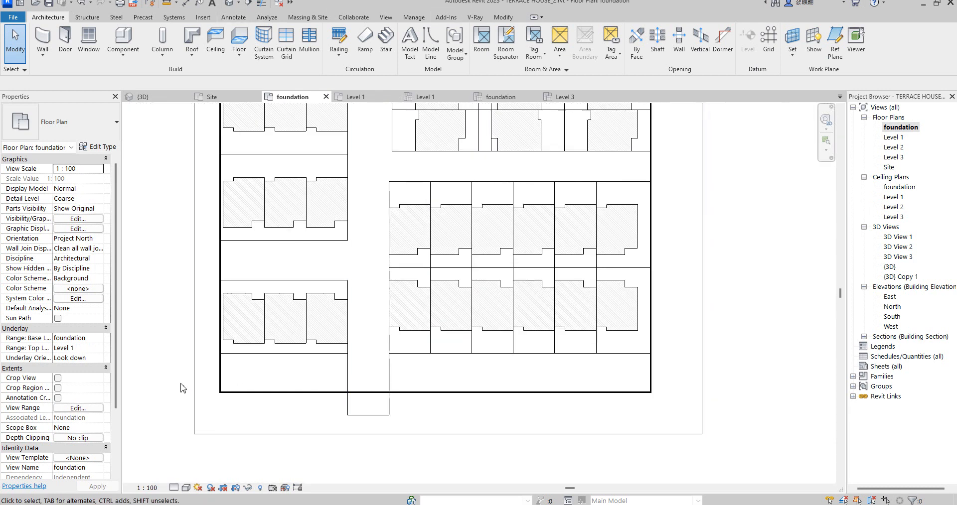
pyautogui.click(249, 399)
pyautogui.rightClick(249, 398)
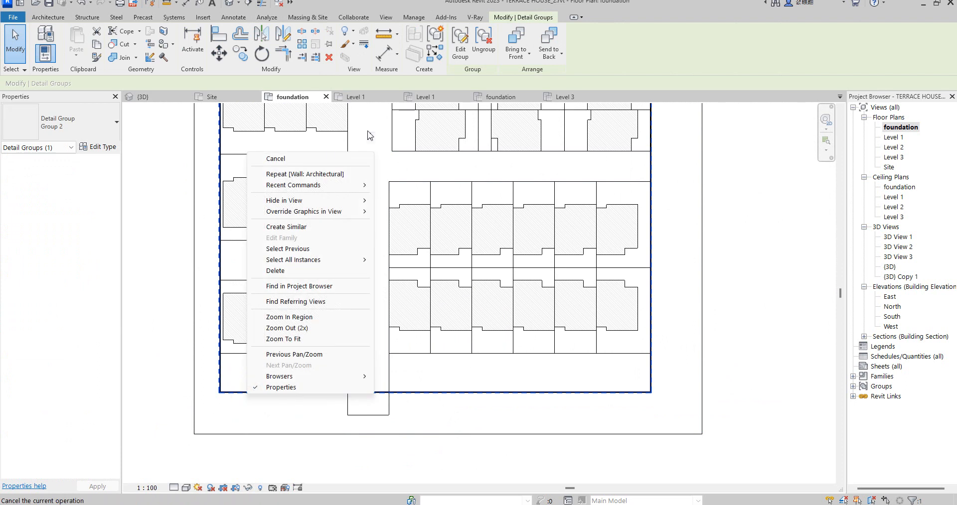
pyautogui.moveTo(337, 215)
pyautogui.moveTo(363, 205)
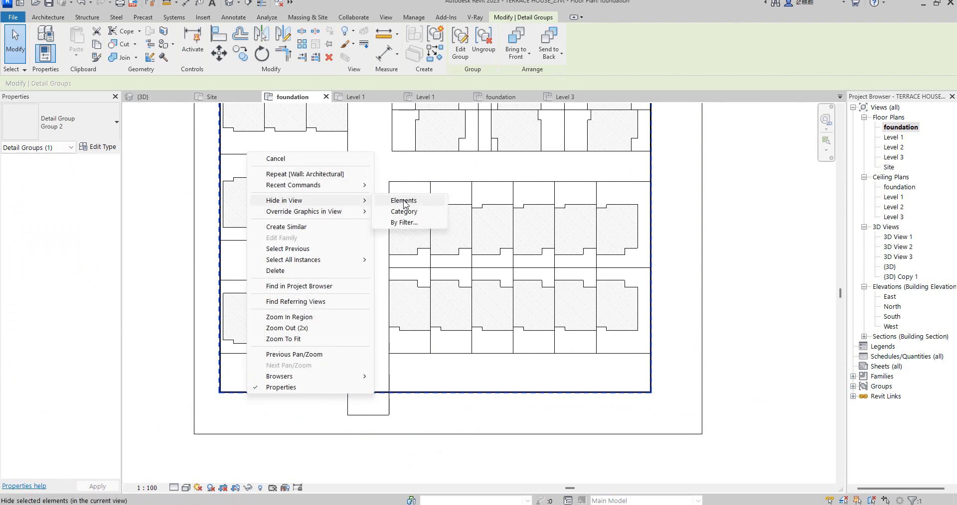
pyautogui.click(402, 202)
# - Split the south perimeter wall at the middle of the road entrance
pyautogui.click(373, 392)
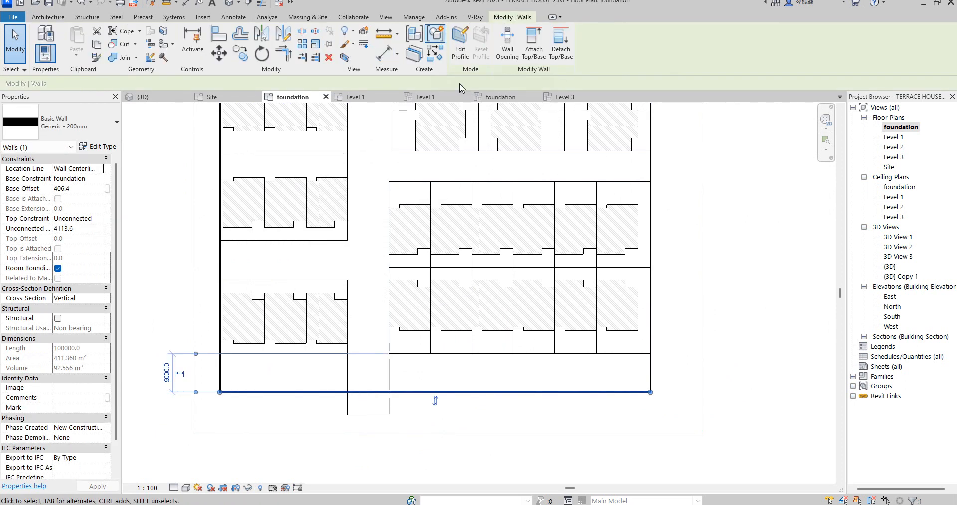
pyautogui.click(301, 32)
pyautogui.click(371, 394)
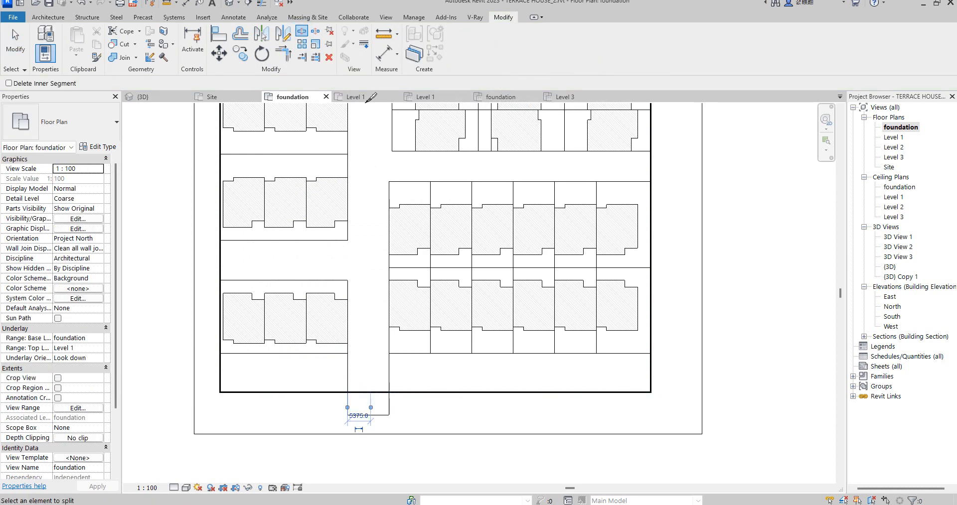
# - Trim both parts of the split wall back to the road edges to open the site entrance
pyautogui.click(314, 56)
pyautogui.click(390, 370)
pyautogui.click(406, 392)
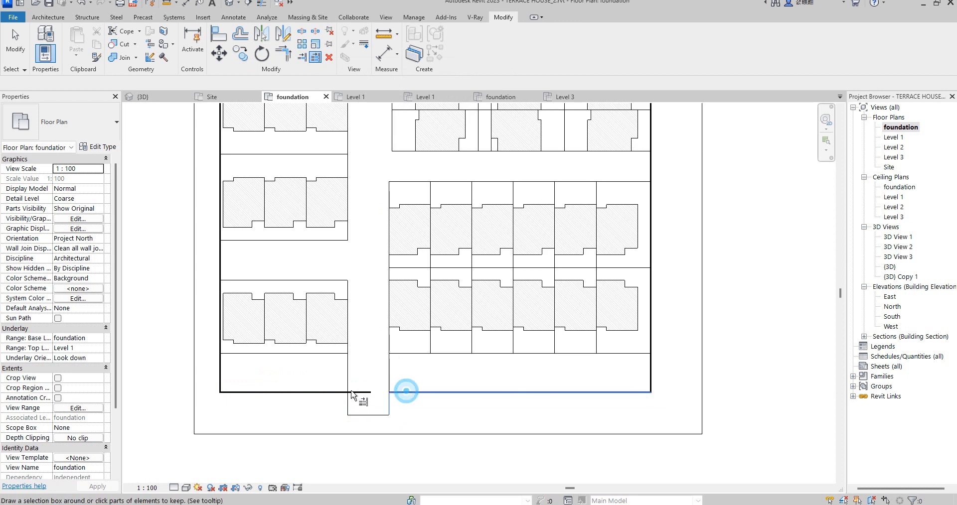
pyautogui.click(310, 393)
pyautogui.scroll(-3, 372, 378)
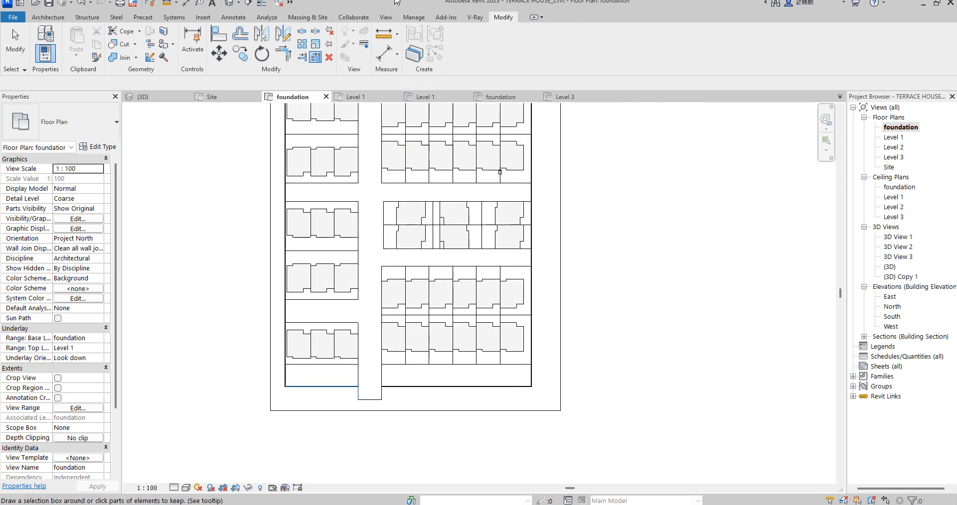
pyautogui.rightClick(597, 234)
pyautogui.click(611, 234)
pyautogui.scroll(4, 349, 406)
pyautogui.scroll(3, 338, 414)
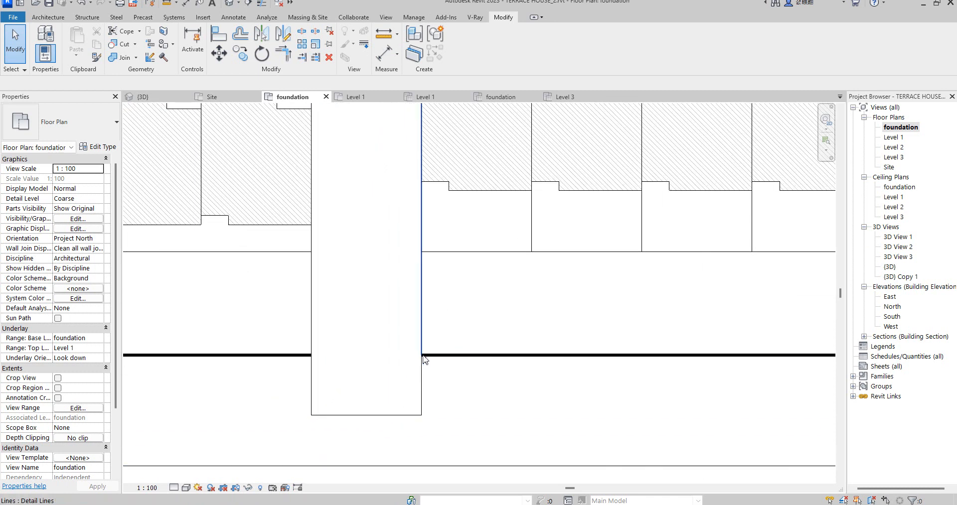
pyautogui.scroll(-3, 424, 359)
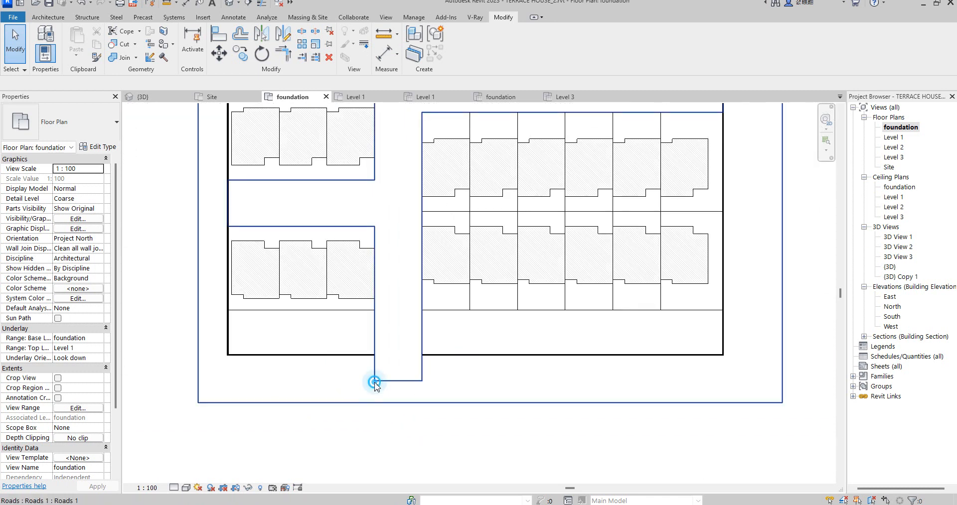
# - Edit the in-place Roads model and copy its road extrusion about 5000 mm away from the original
pyautogui.click(374, 388)
pyautogui.click(462, 56)
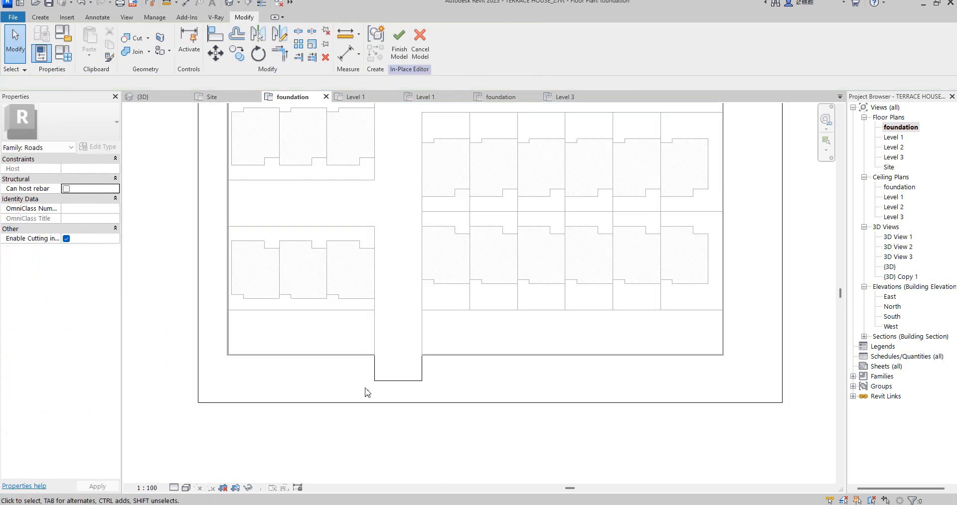
pyautogui.click(388, 381)
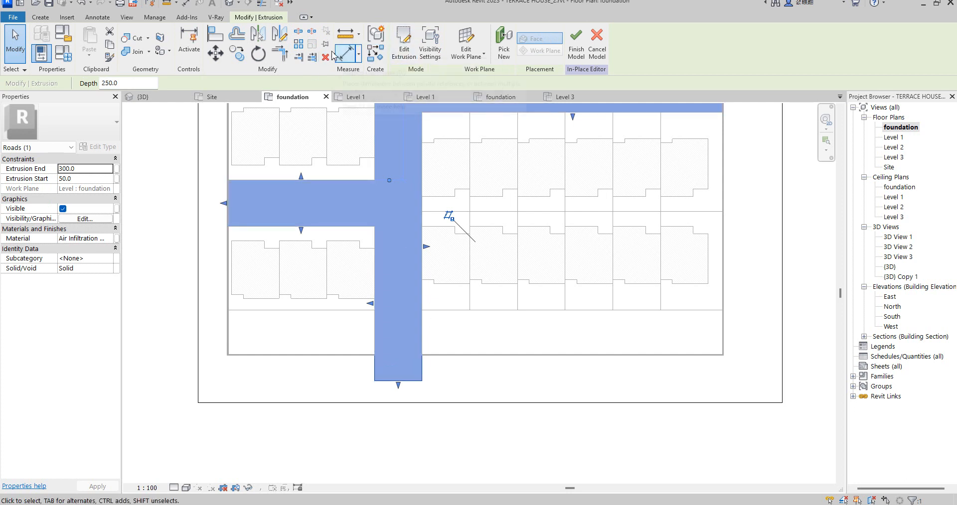
pyautogui.click(237, 53)
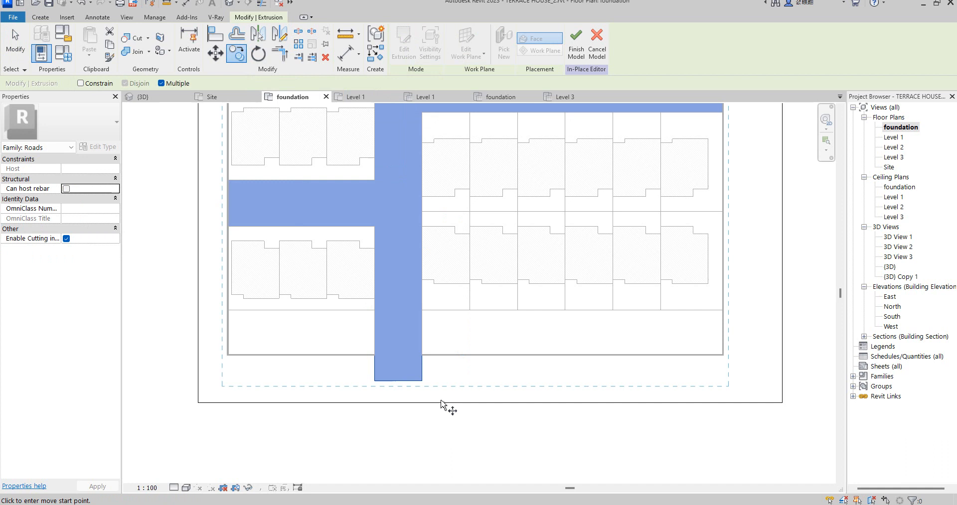
pyautogui.click(422, 381)
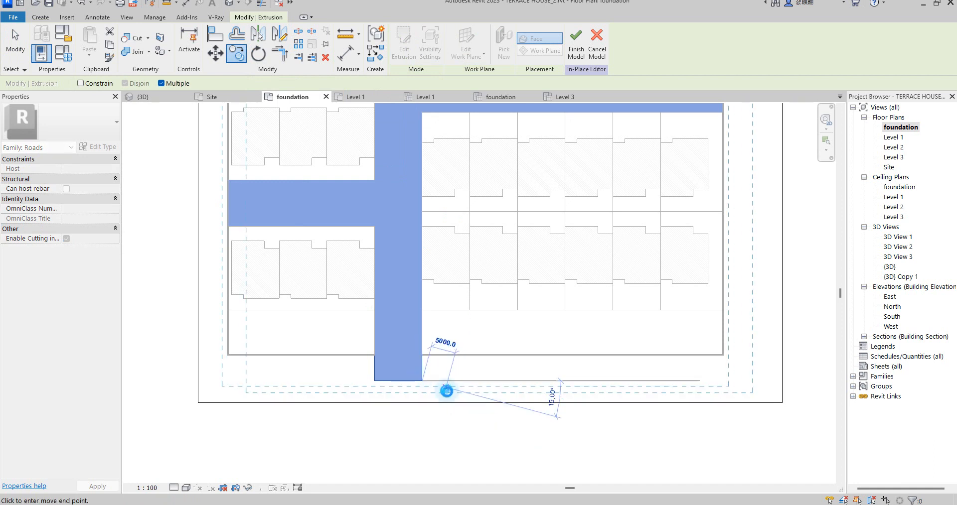
pyautogui.click(455, 390)
pyautogui.rightClick(457, 389)
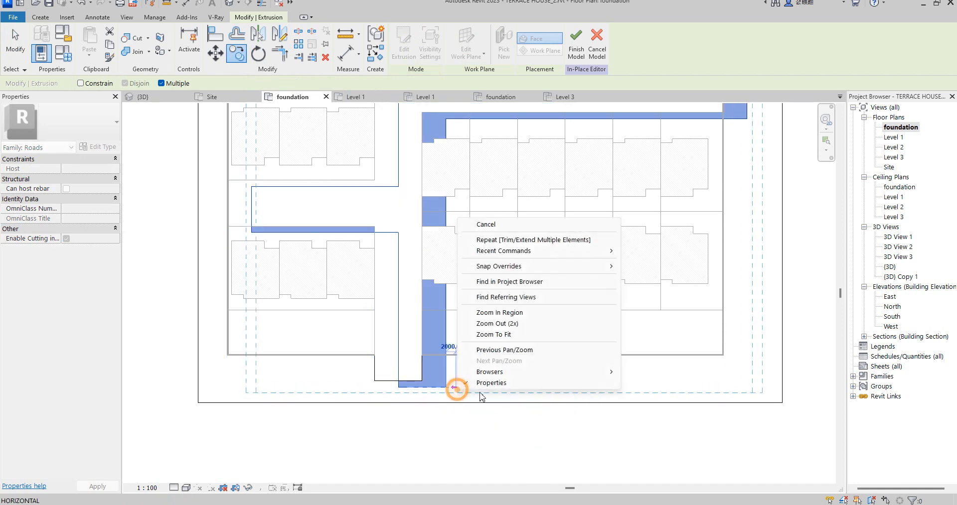
pyautogui.click(486, 223)
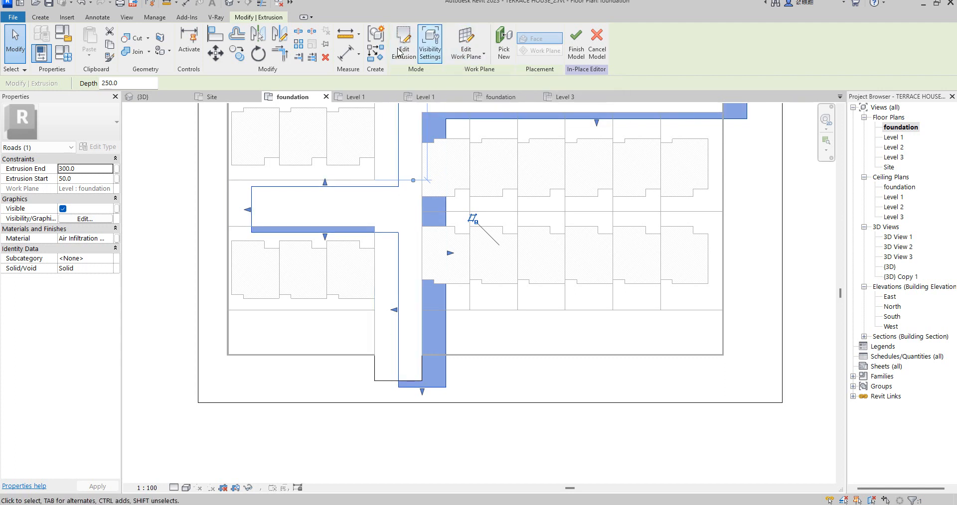
# - Edit the copied road extrusion's sketch and delete all of its outline lines
pyautogui.click(403, 50)
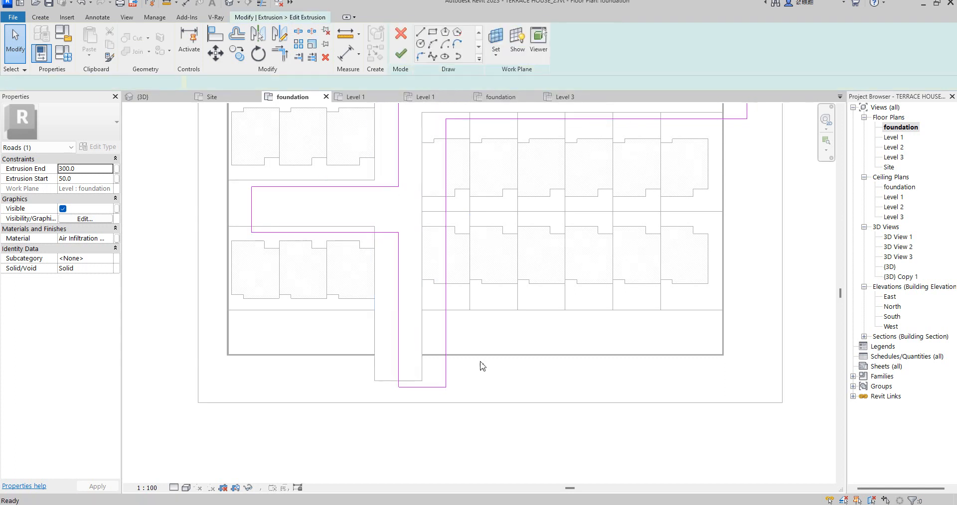
pyautogui.scroll(-6, 448, 394)
pyautogui.click(331, 197)
pyautogui.moveTo(518, 468); pyautogui.dragTo(542, 474)
pyautogui.press('Delete')
pyautogui.scroll(2, 522, 360)
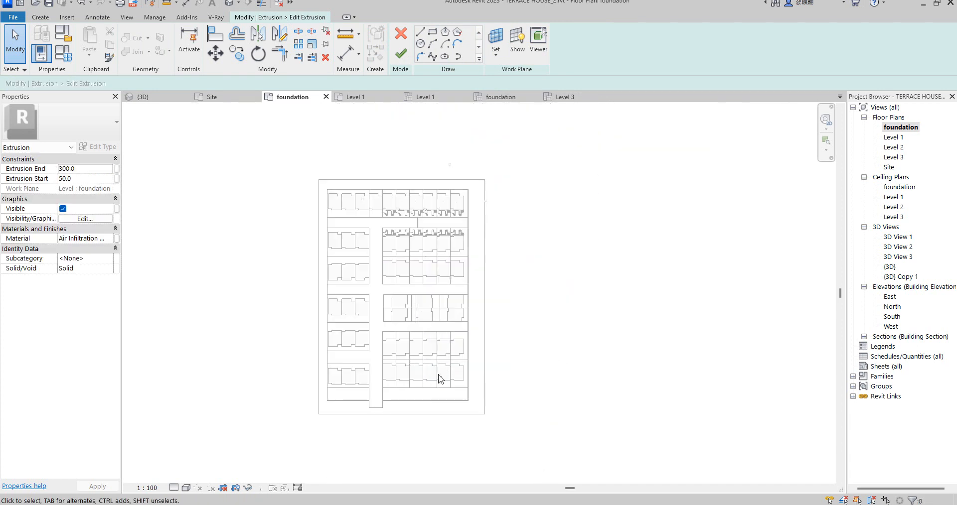
# - Choose the Line tool for the new extrusion outline and set the Extrusion Start to 400
pyautogui.click(420, 32)
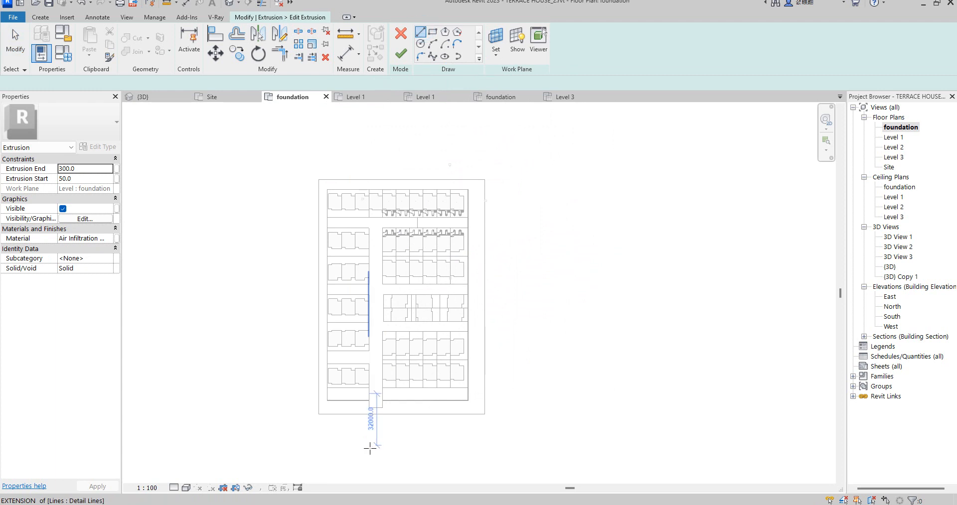
pyautogui.scroll(1, 368, 444)
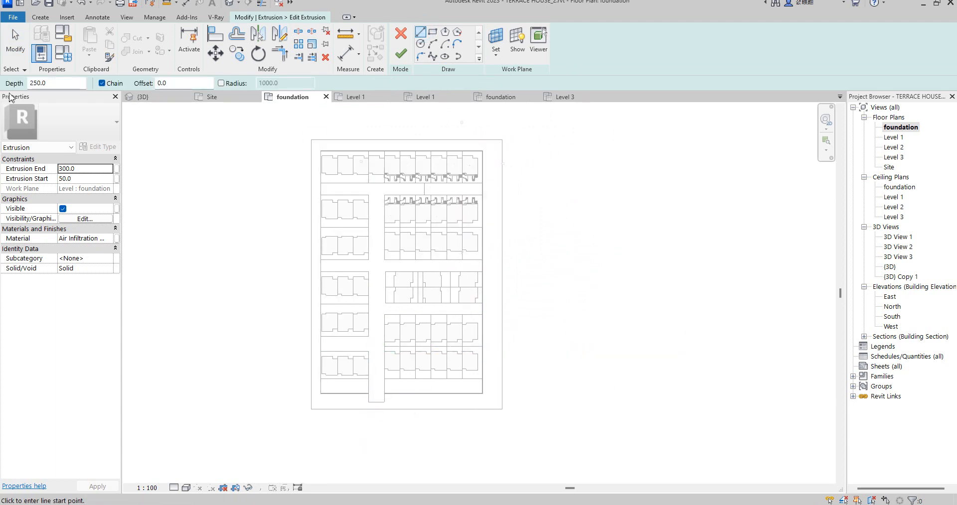
pyautogui.click(89, 179)
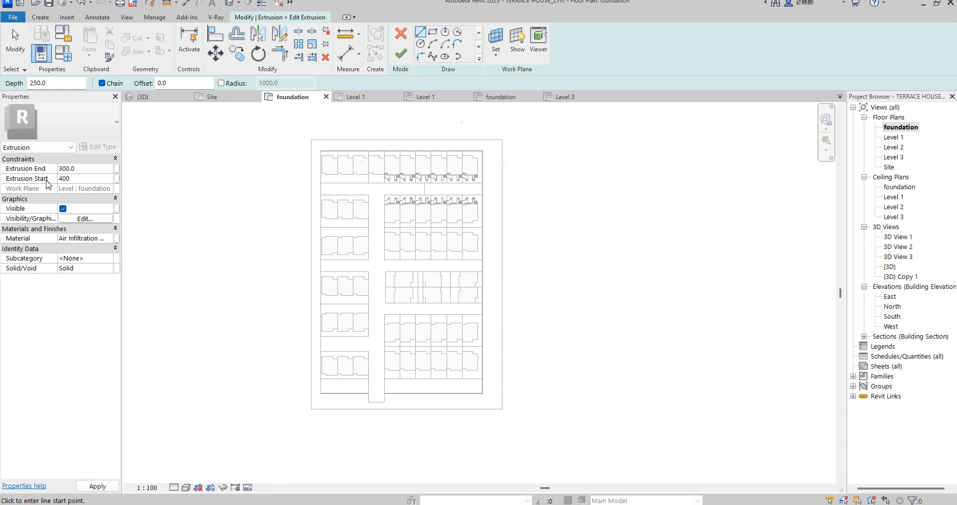
# - Set the Extrusion Start to 400 and draw a 90° arc of about 4950 mm radius curving outward from the entrance road's left edge
pyautogui.write('400')
pyautogui.scroll(3, 353, 409)
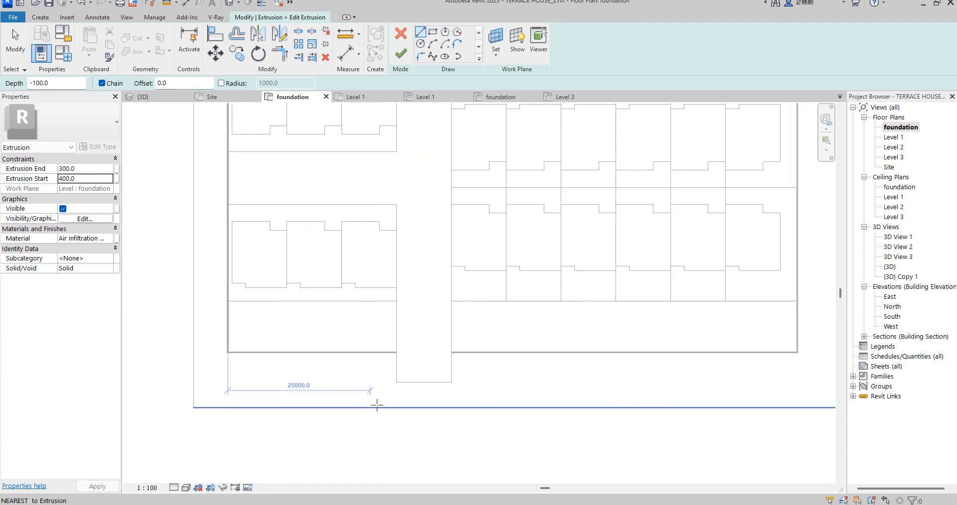
pyautogui.scroll(1, 391, 379)
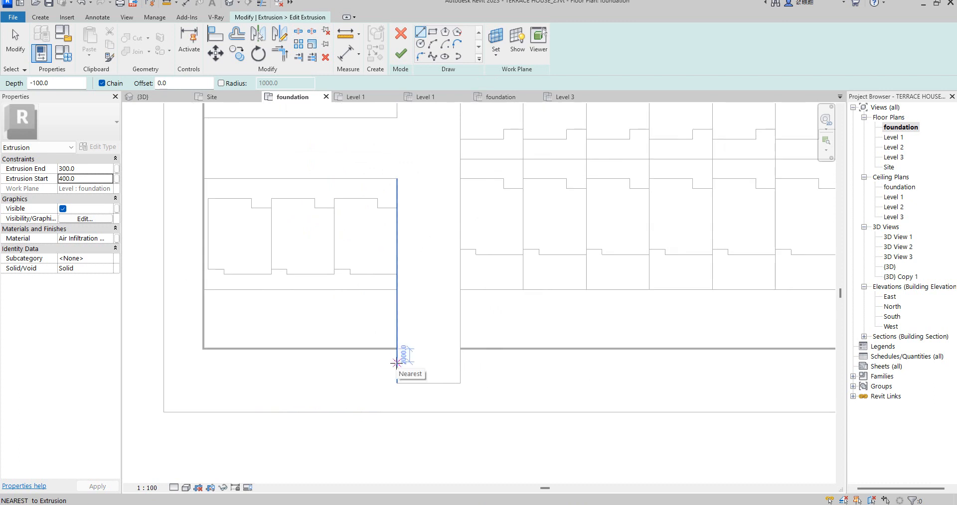
pyautogui.click(433, 44)
pyautogui.click(394, 364)
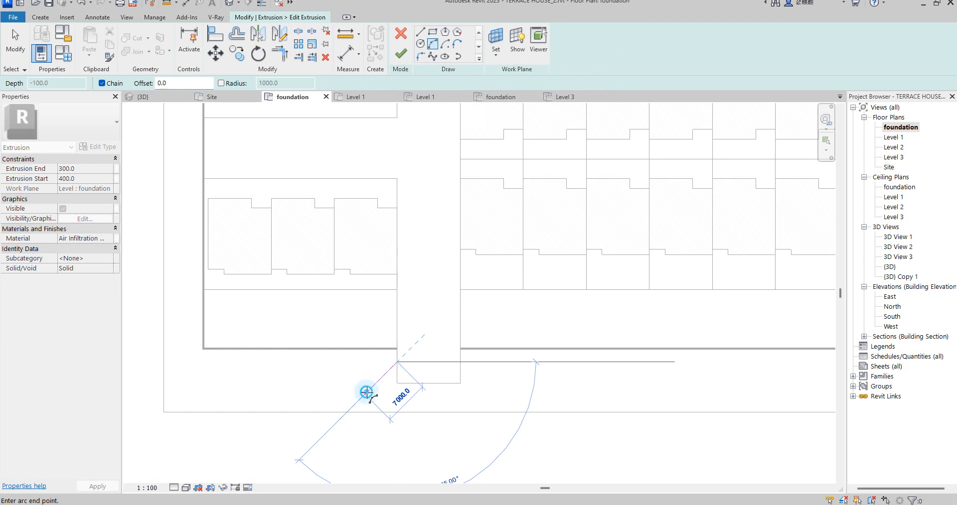
pyautogui.click(365, 393)
pyautogui.scroll(2, 372, 389)
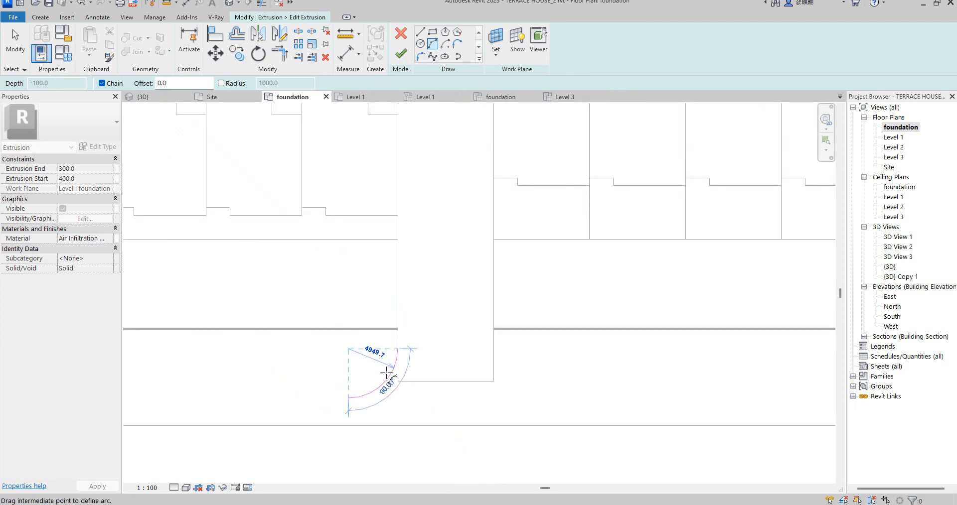
pyautogui.rightClick(456, 317)
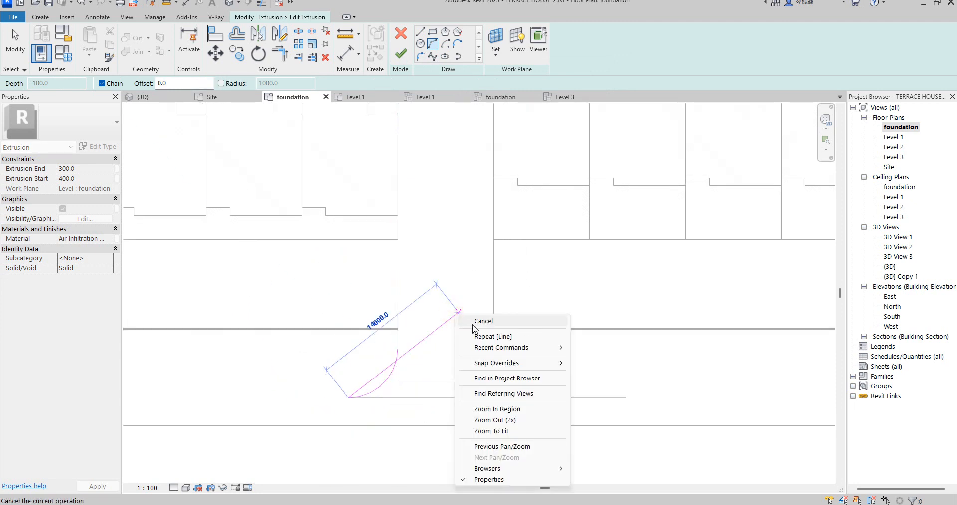
pyautogui.click(481, 321)
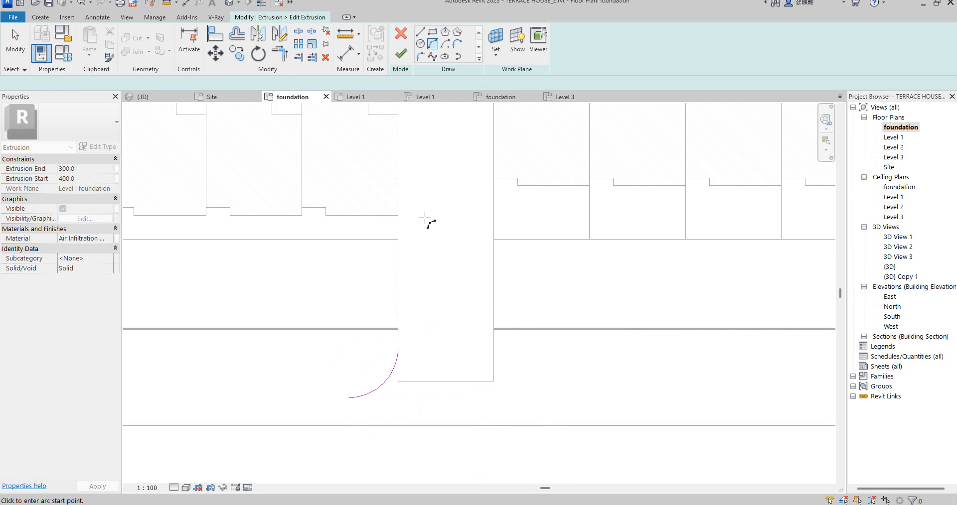
# - Draw connected lines from the arc's upper end up to the boundary wall and across the entrance opening to the road's right edge
pyautogui.click(397, 348)
pyautogui.scroll(-3, 498, 408)
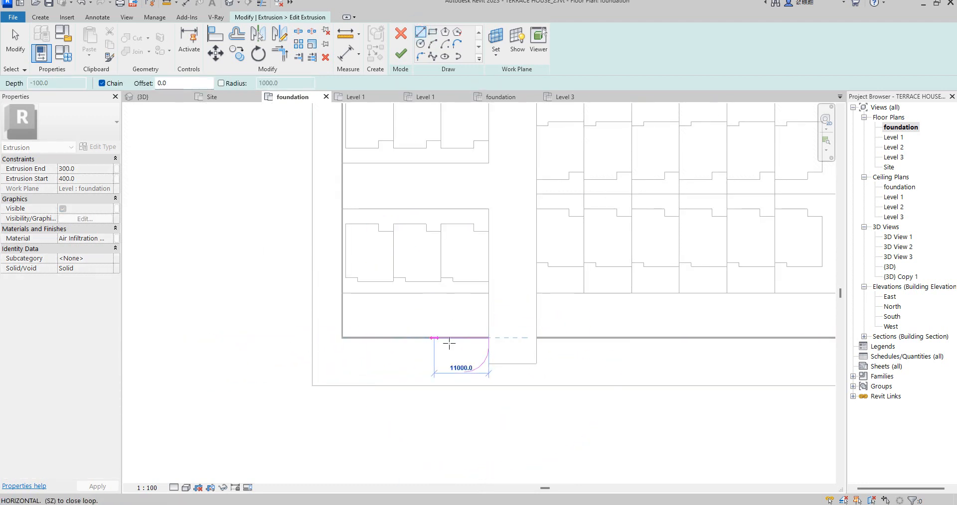
pyautogui.click(539, 338)
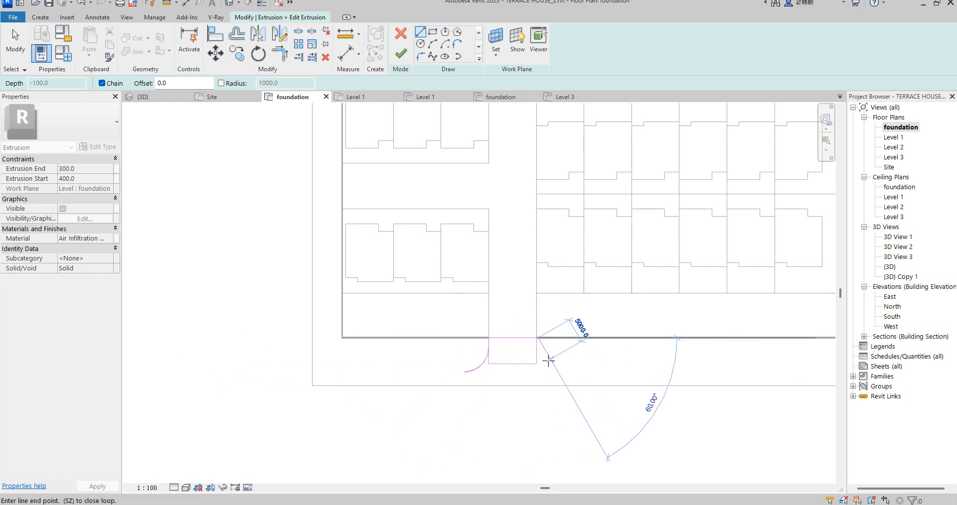
pyautogui.press('Escape')
pyautogui.press('Escape')
# - Mirror the arc and its short vertical line about the entrance road's centre axis to form the opposite curve
pyautogui.moveTo(418, 317); pyautogui.dragTo(495, 389)
pyautogui.click(279, 34)
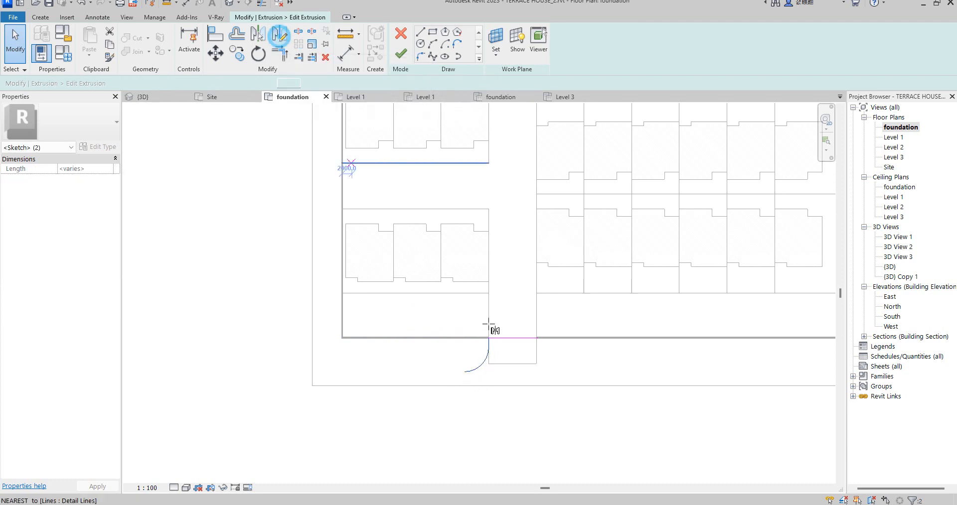
pyautogui.click(513, 364)
pyautogui.click(512, 384)
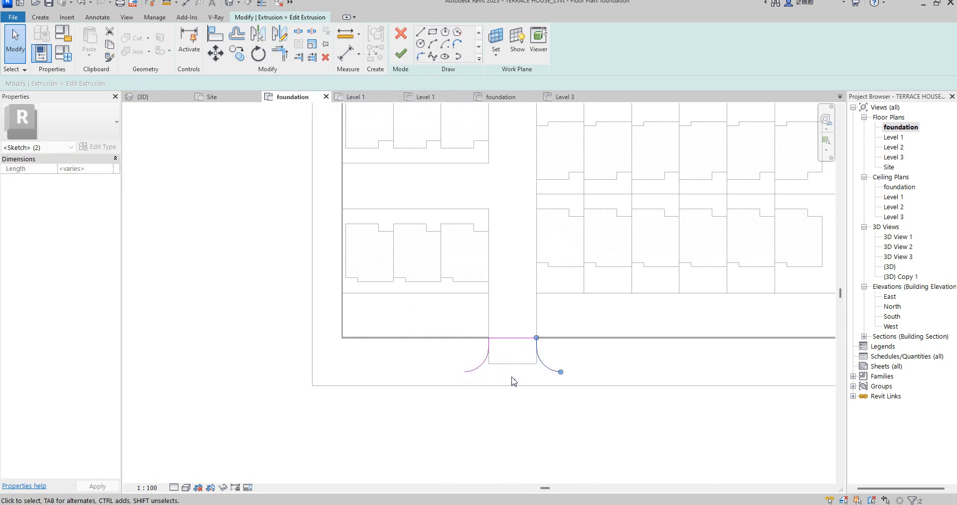
# - Draw horizontal lines outward from both arc ends past the ground's edges, making the right one about 78000 mm long
pyautogui.scroll(2, 565, 353)
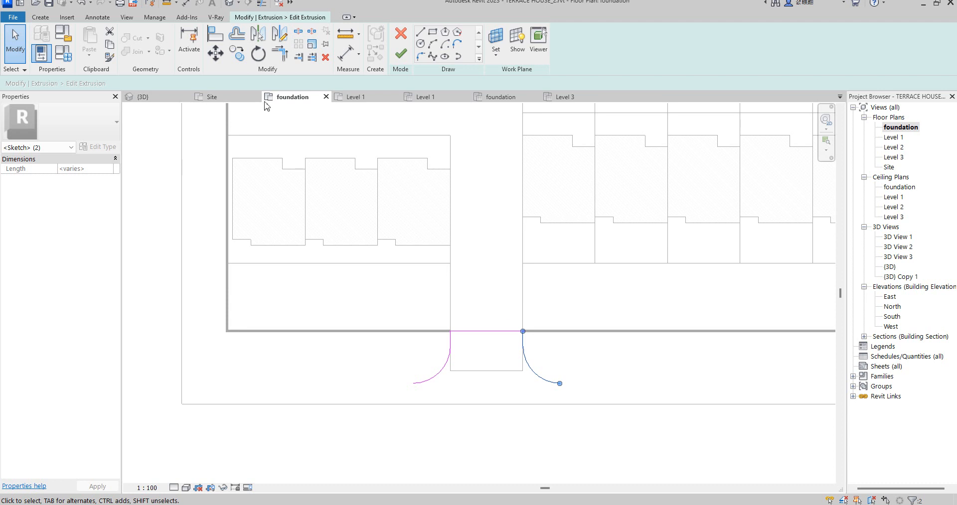
pyautogui.click(275, 58)
pyautogui.scroll(2, 526, 348)
pyautogui.scroll(-3, 513, 349)
pyautogui.scroll(-2, 443, 334)
pyautogui.click(424, 33)
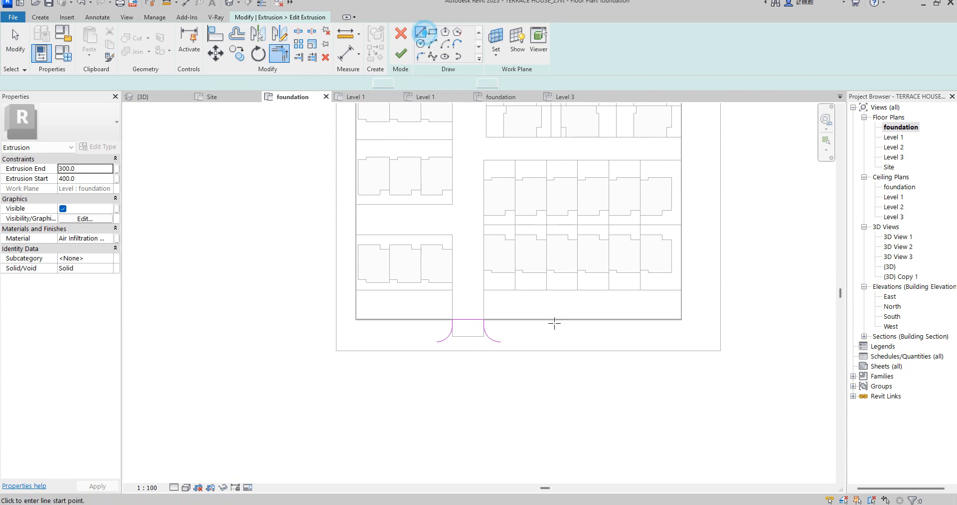
pyautogui.click(499, 342)
pyautogui.click(752, 342)
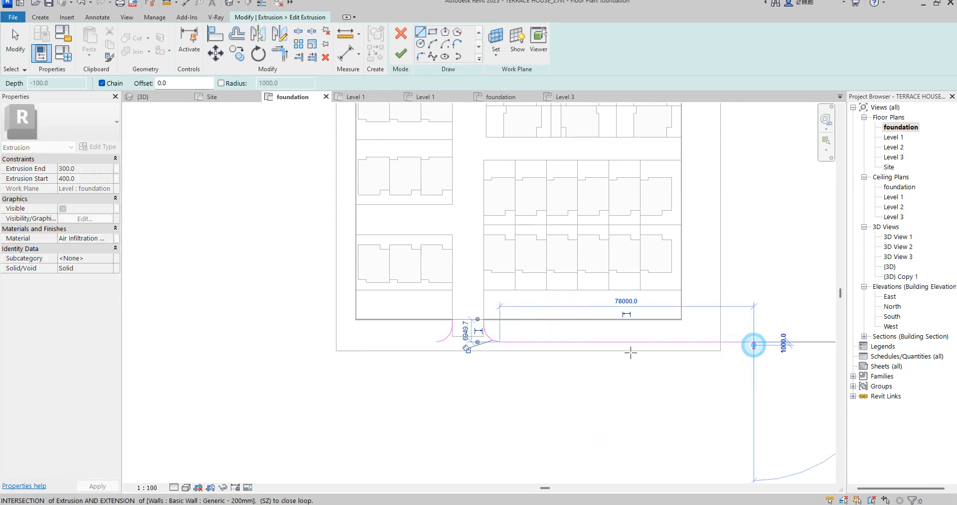
pyautogui.press('Escape')
pyautogui.click(437, 342)
pyautogui.click(315, 342)
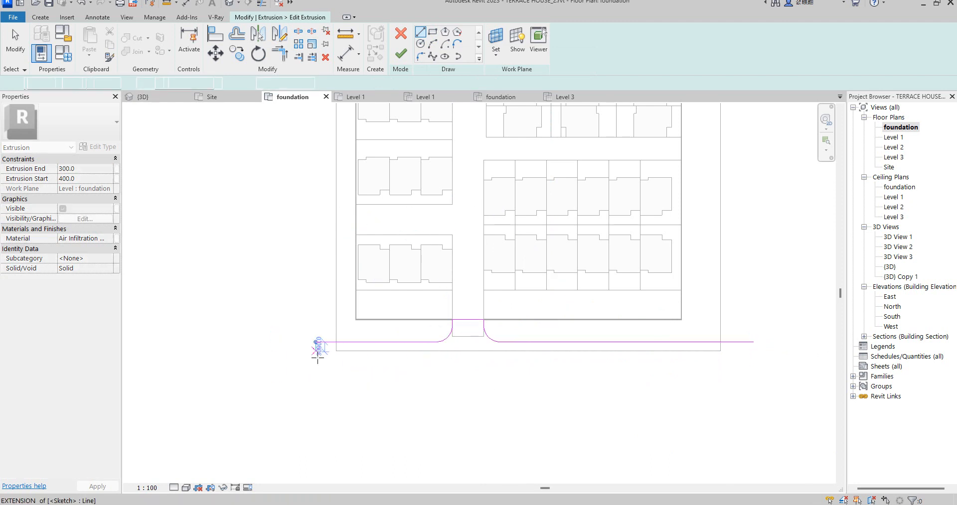
pyautogui.press('Escape')
pyautogui.press('Escape')
# - Copy both horizontal road edge lines about 10000 mm downward and delete the right-hand copy
pyautogui.click(617, 342)
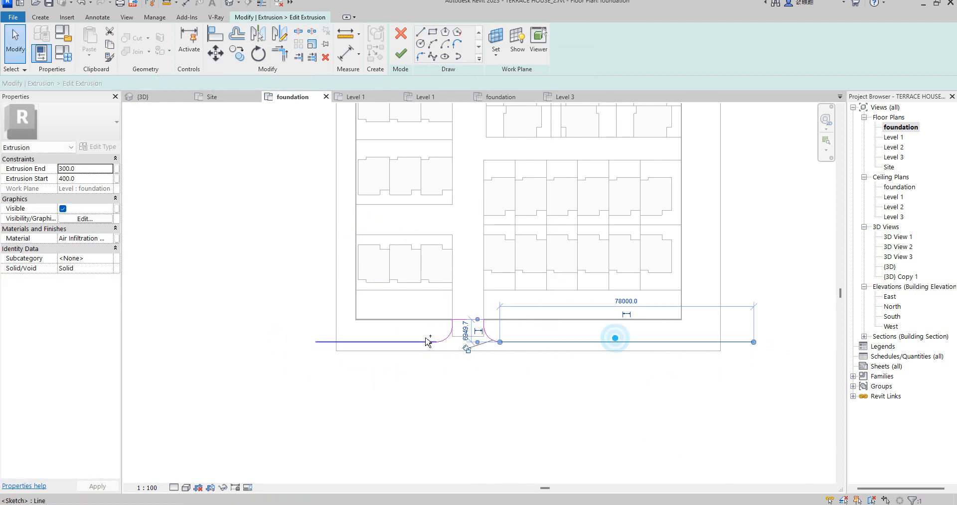
pyautogui.keyDown('ctrl'); pyautogui.click(423, 342); pyautogui.keyUp('ctrl')
pyautogui.click(236, 61)
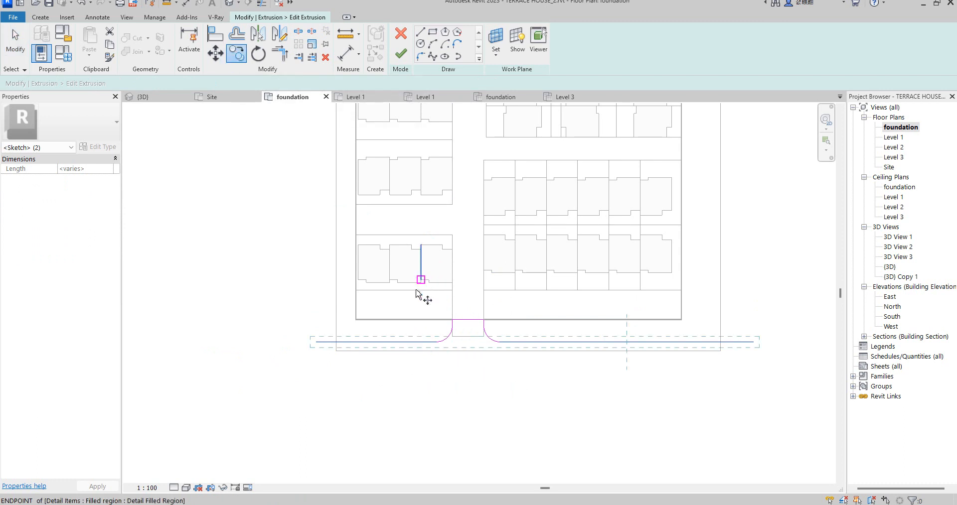
pyautogui.click(437, 342)
pyautogui.scroll(3, 435, 371)
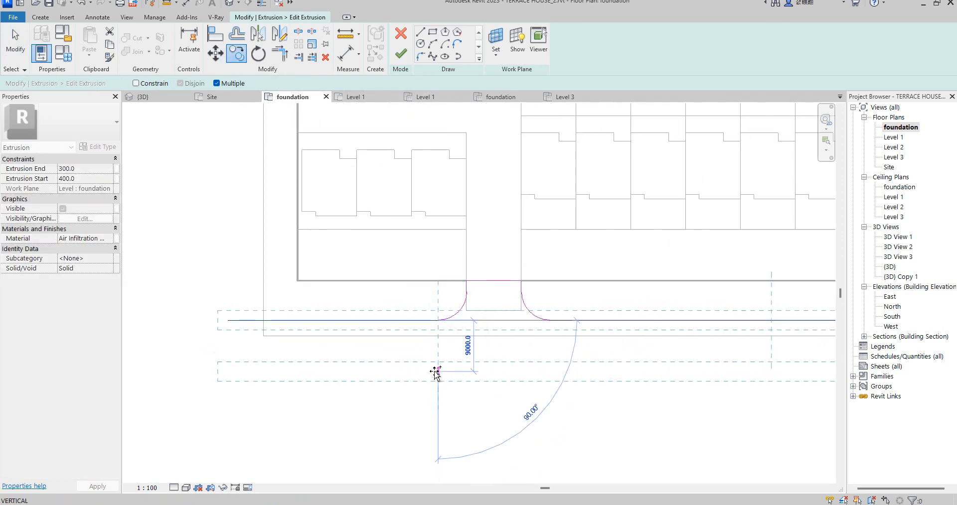
pyautogui.click(435, 380)
pyautogui.press('Escape')
pyautogui.press('Escape')
pyautogui.click(558, 377)
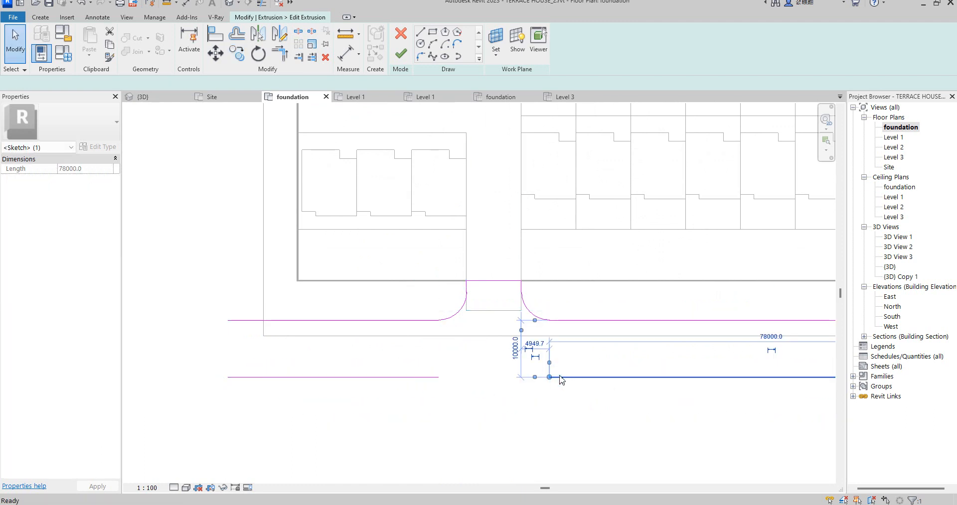
pyautogui.press('Delete')
pyautogui.scroll(-4, 548, 379)
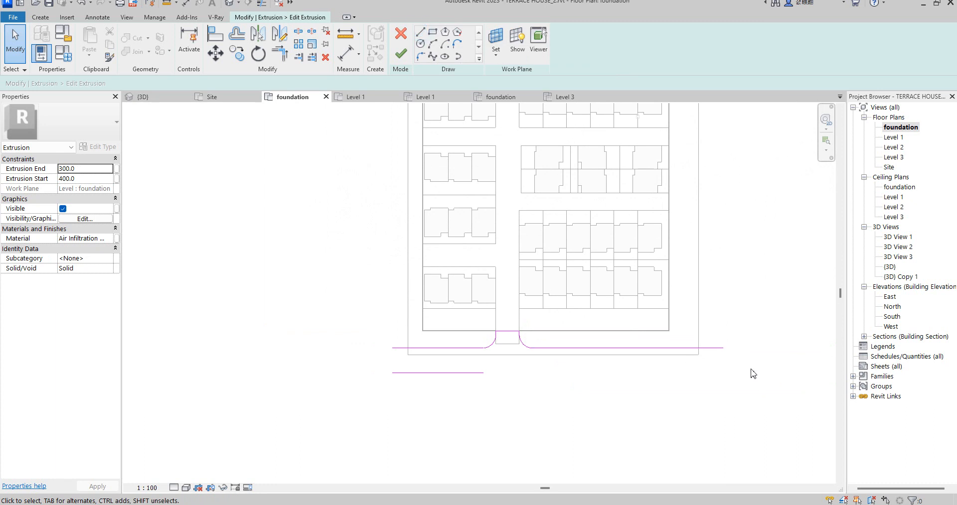
# - Draw a zigzag break line downward from near the right end of the upper road edge line
pyautogui.scroll(2, 730, 347)
pyautogui.click(420, 33)
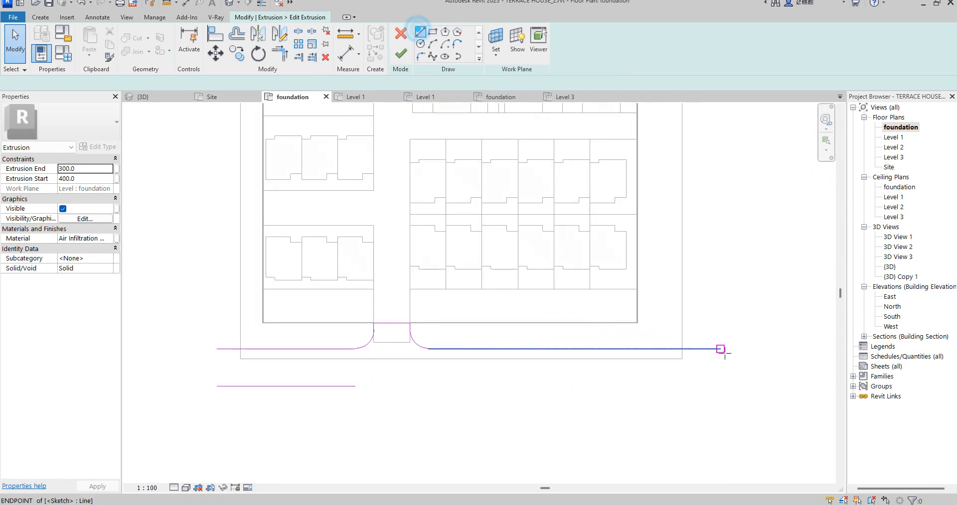
pyautogui.click(709, 347)
pyautogui.click(708, 368)
pyautogui.scroll(2, 730, 373)
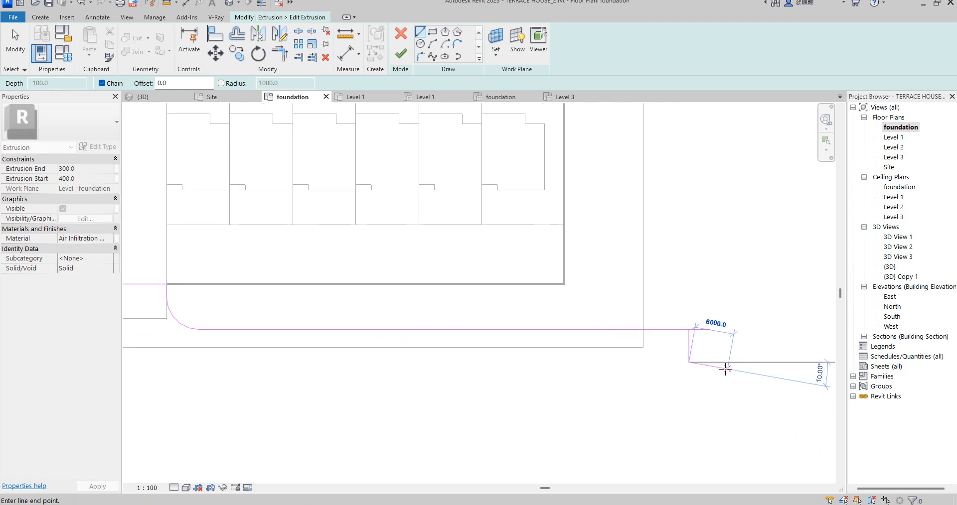
pyautogui.click(724, 372)
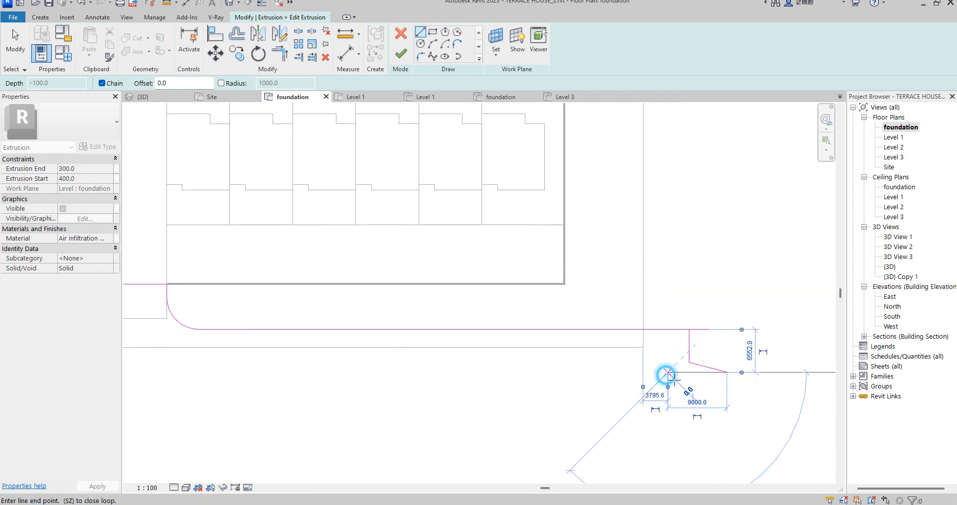
pyautogui.scroll(-2, 693, 376)
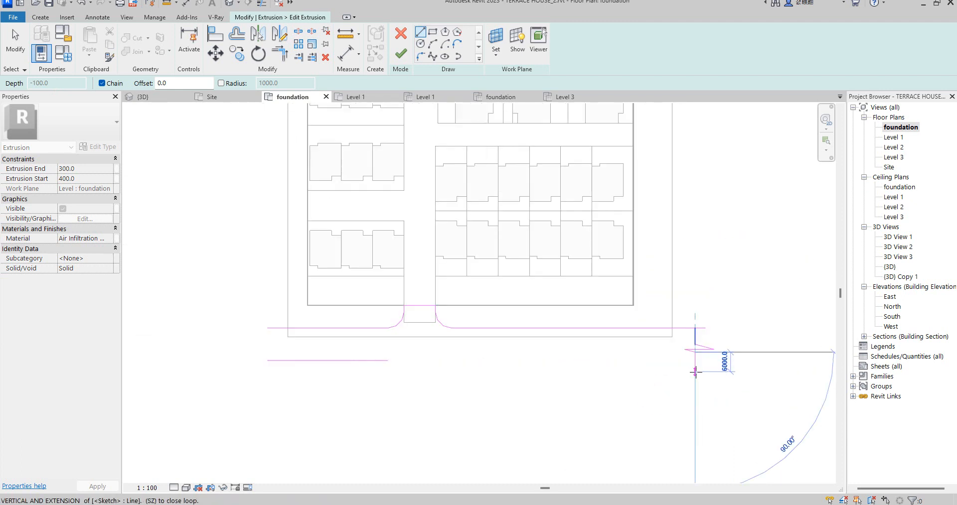
pyautogui.click(695, 369)
pyautogui.press('Escape')
pyautogui.press('Escape')
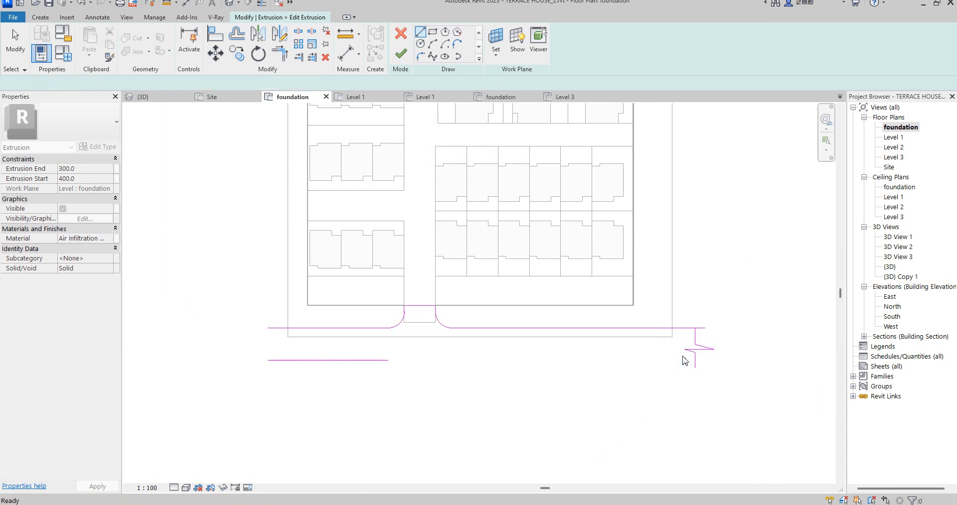
# - Mirror the five zigzag break line segments about a vertical axis to place a copy beyond the road's left end
pyautogui.moveTo(683, 310); pyautogui.dragTo(720, 392)
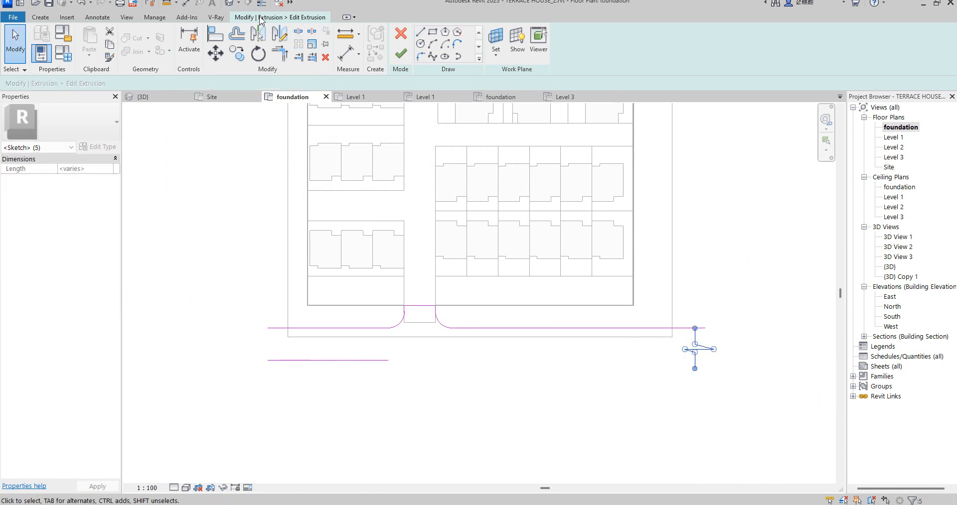
pyautogui.click(279, 33)
pyautogui.click(461, 328)
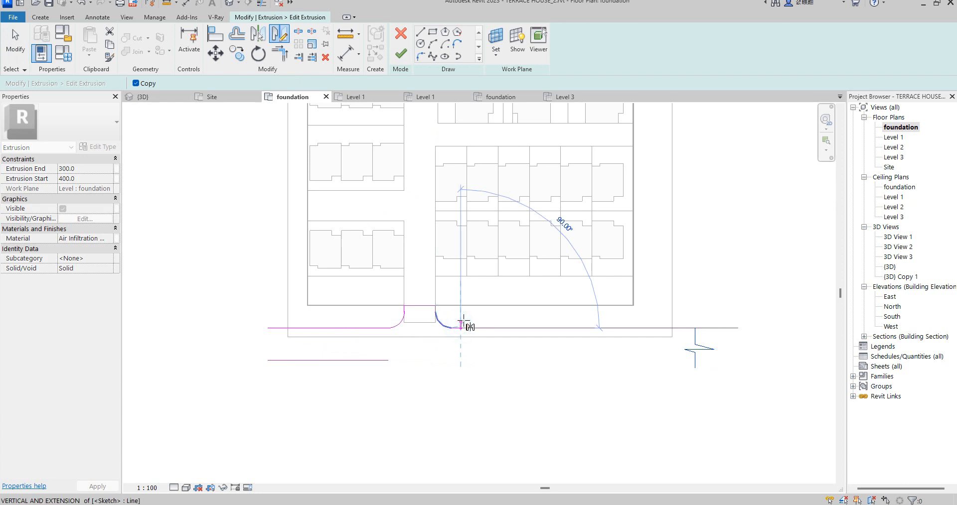
pyautogui.click(460, 291)
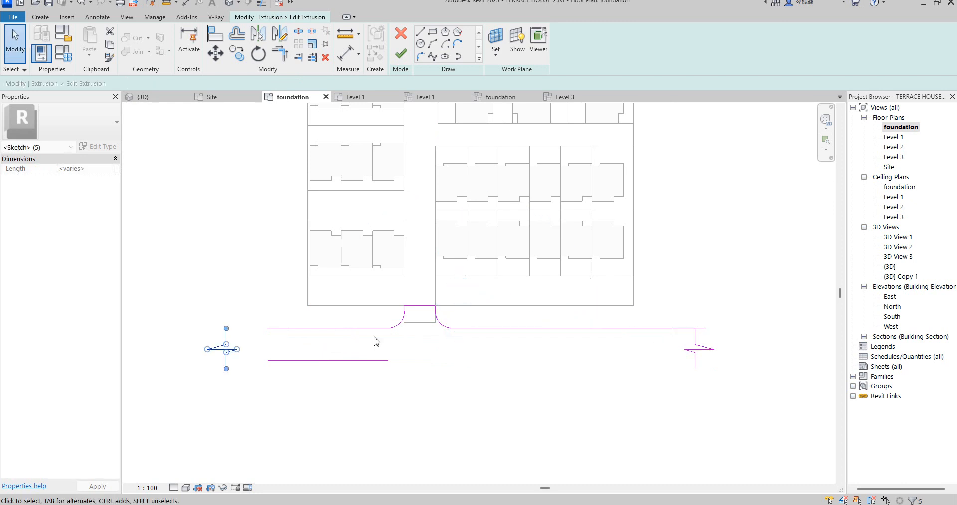
# - Move the mirrored zigzag so its upper end meets the left endpoint of the upper road edge line
pyautogui.scroll(1, 231, 321)
pyautogui.click(215, 53)
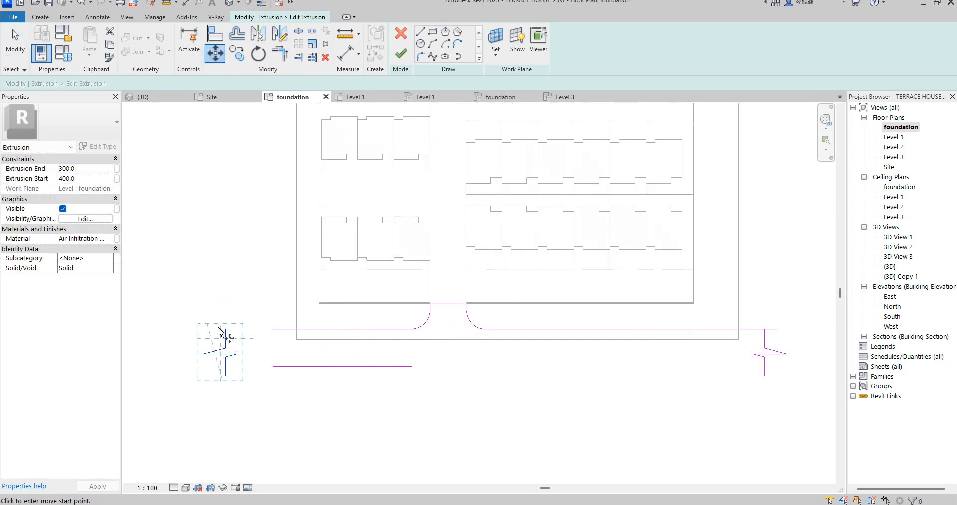
pyautogui.click(225, 330)
pyautogui.click(274, 330)
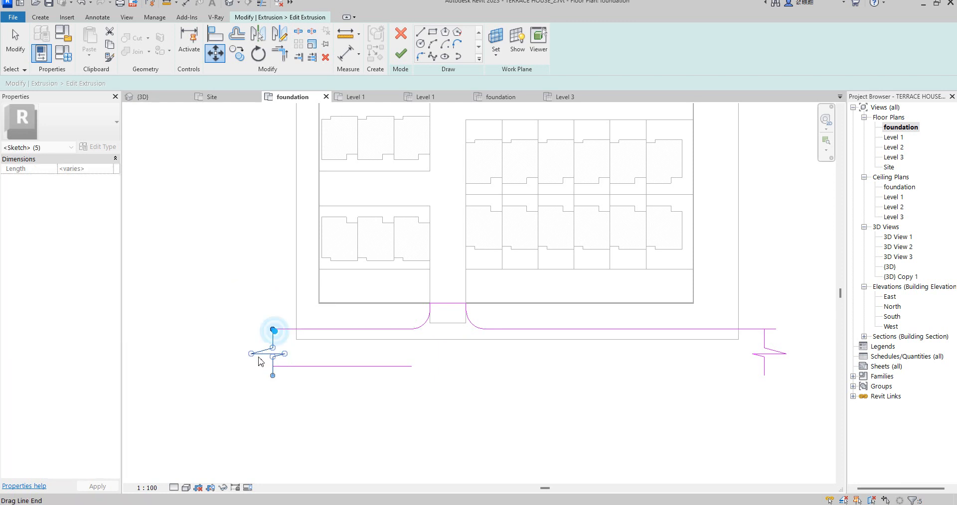
# - Trim the left zigzag and the lower road edge line to a clean corner
pyautogui.click(280, 52)
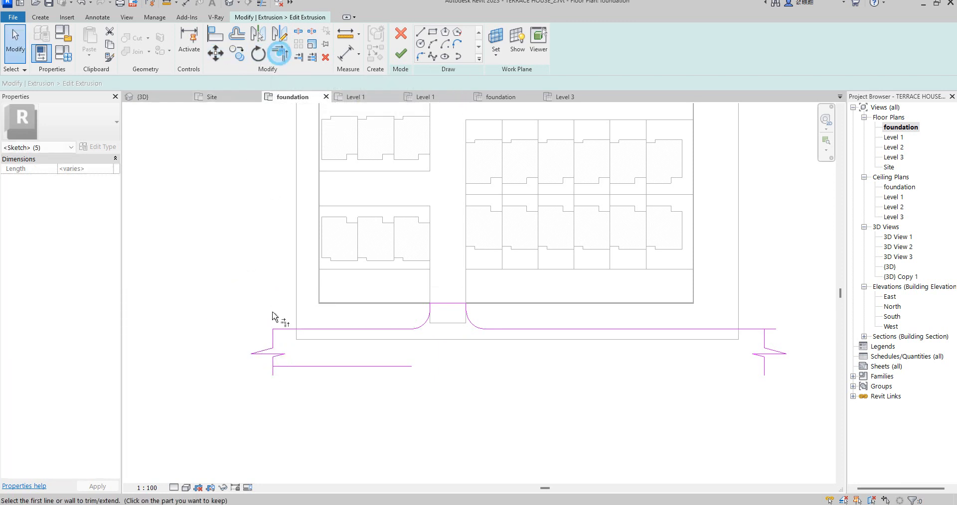
pyautogui.scroll(4, 286, 381)
pyautogui.click(259, 340)
pyautogui.click(298, 354)
# - Trim and extend the upper and lower road edge lines to meet the right zigzag, and finish the extrusion sketch
pyautogui.scroll(-4, 258, 352)
pyautogui.scroll(2, 713, 369)
pyautogui.click(664, 354)
pyautogui.click(255, 349)
pyautogui.click(653, 308)
pyautogui.click(665, 321)
pyautogui.scroll(3, 667, 367)
pyautogui.click(663, 344)
pyautogui.click(653, 315)
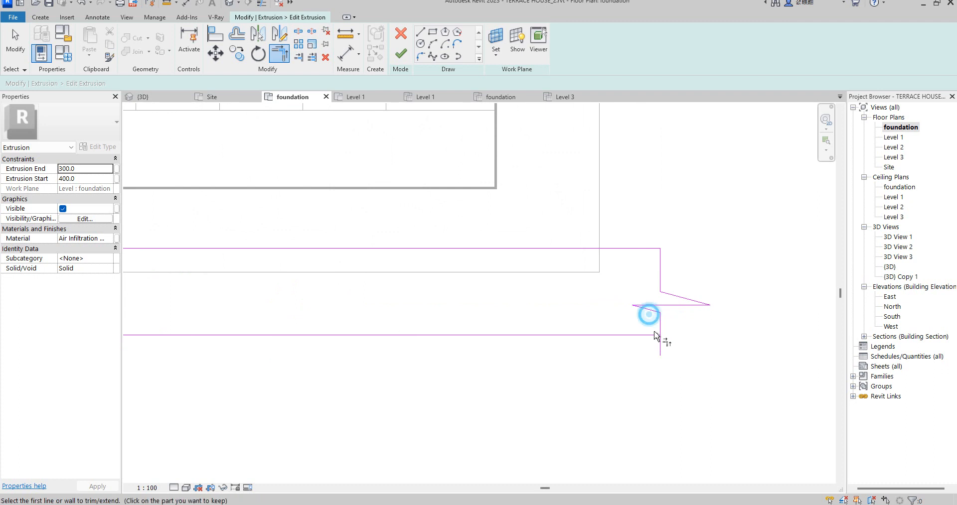
pyautogui.click(658, 326)
pyautogui.click(651, 337)
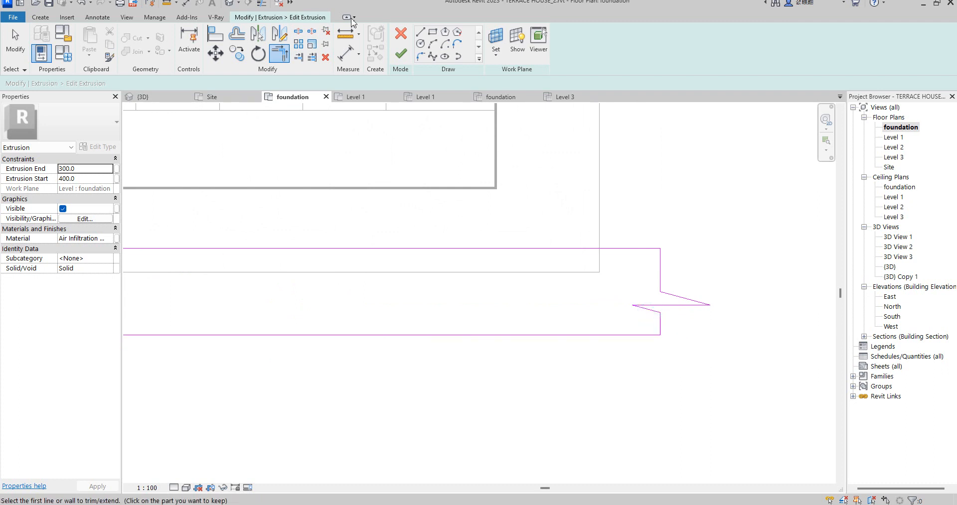
pyautogui.click(406, 62)
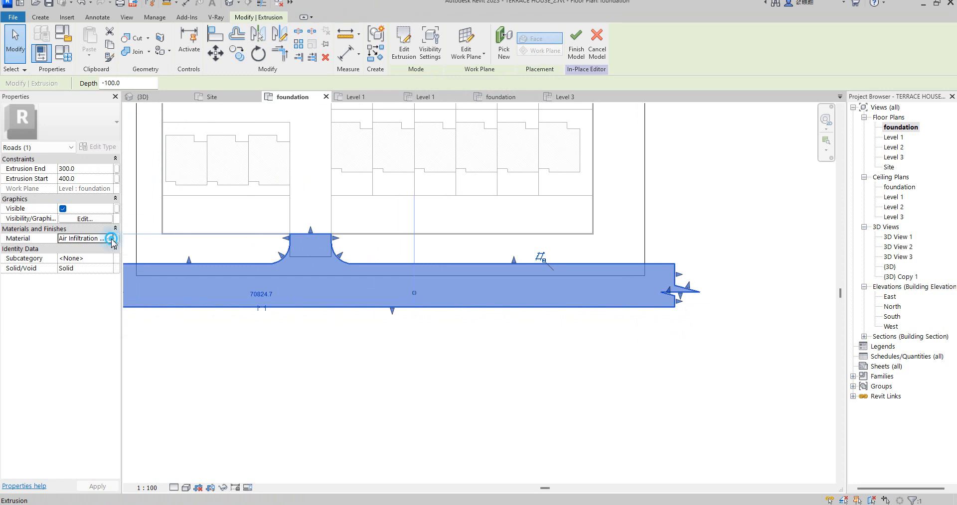
# - Open the outer road extrusion's material selection and duplicate Air Infiltration Barrier(12) together with its assets
pyautogui.click(113, 240)
pyautogui.click(115, 239)
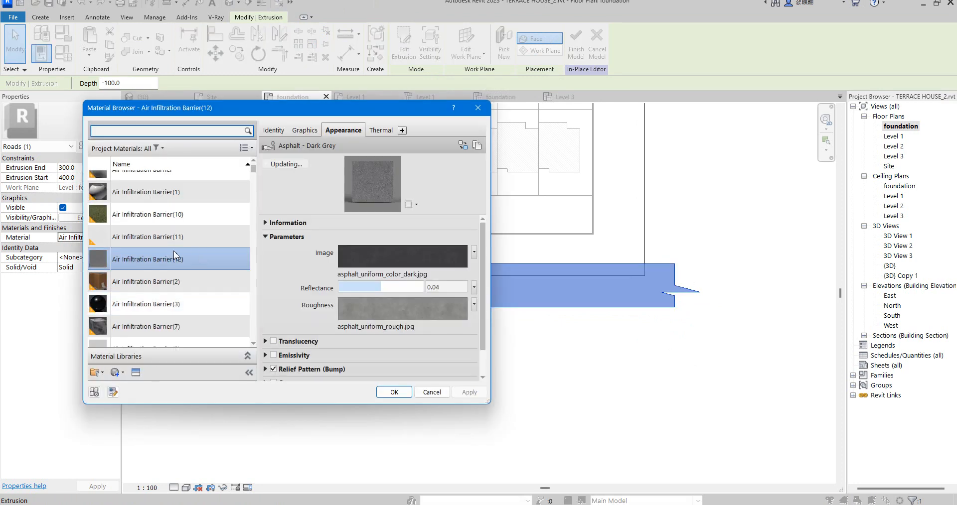
pyautogui.rightClick(172, 264)
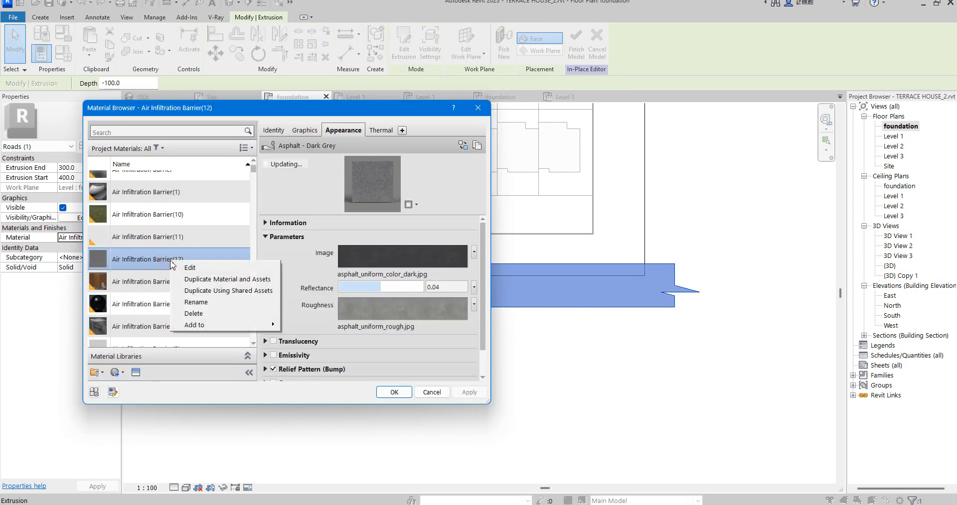
pyautogui.click(222, 282)
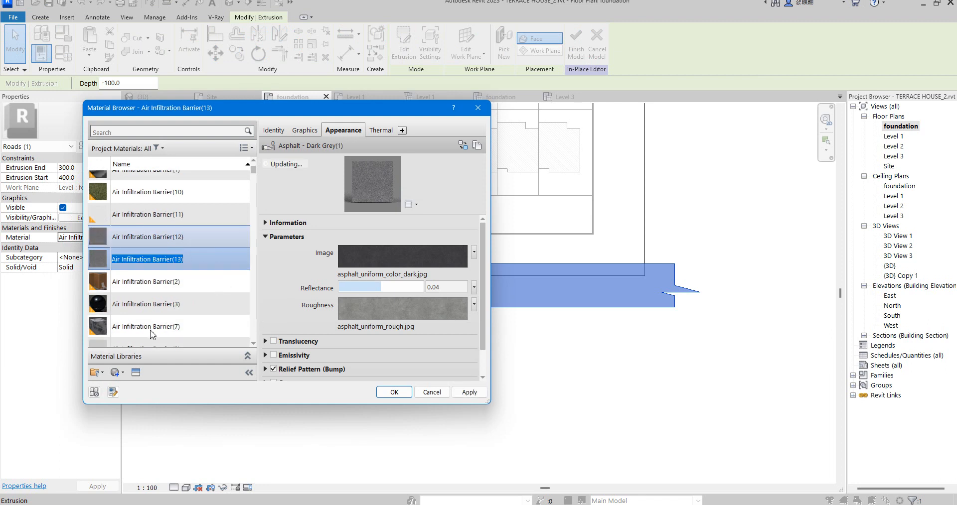
# - Replace the duplicated material's appearance with Aggregate - High from the Sitework appearance library and assign the material to the road
pyautogui.click(462, 145)
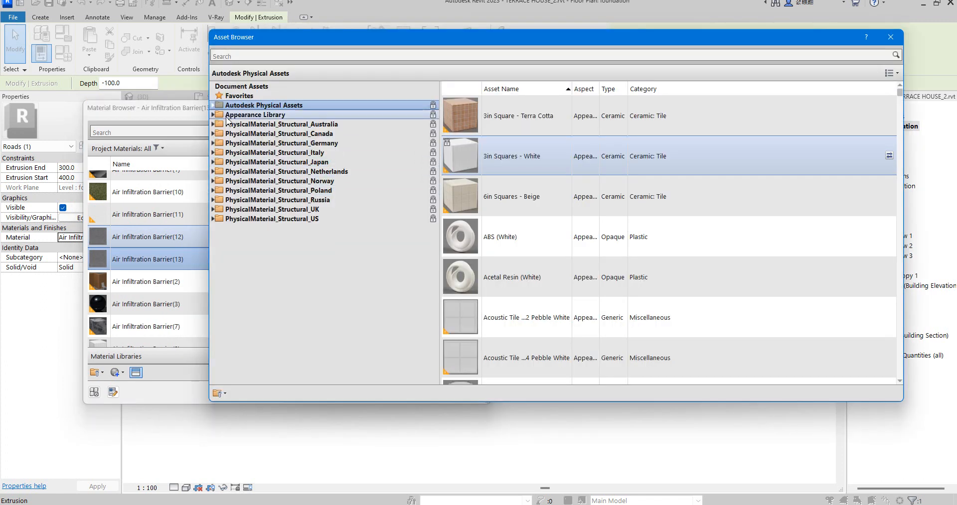
pyautogui.click(213, 114)
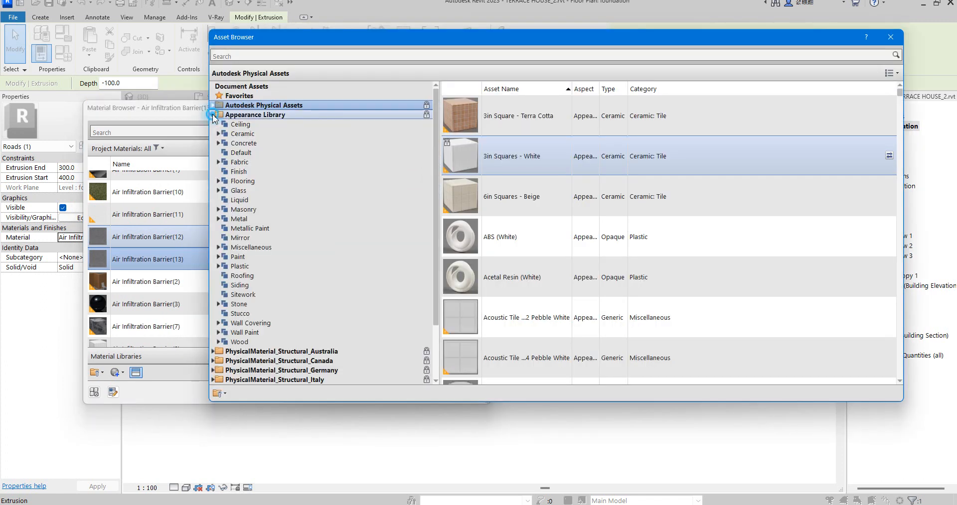
pyautogui.click(250, 296)
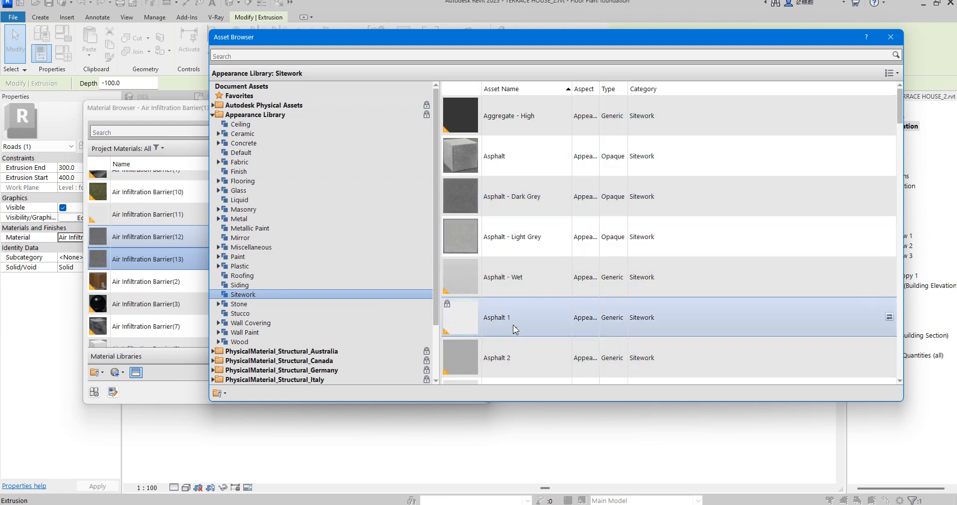
pyautogui.click(527, 116)
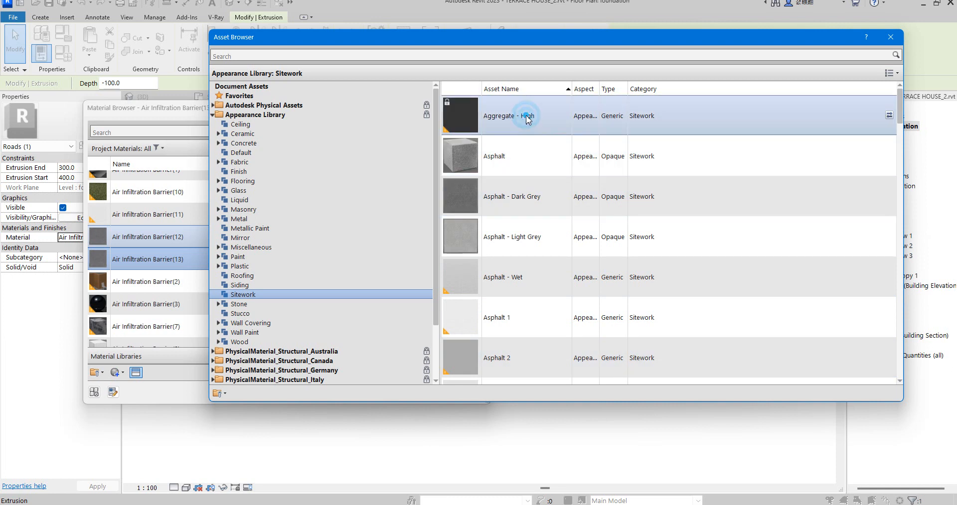
pyautogui.click(890, 38)
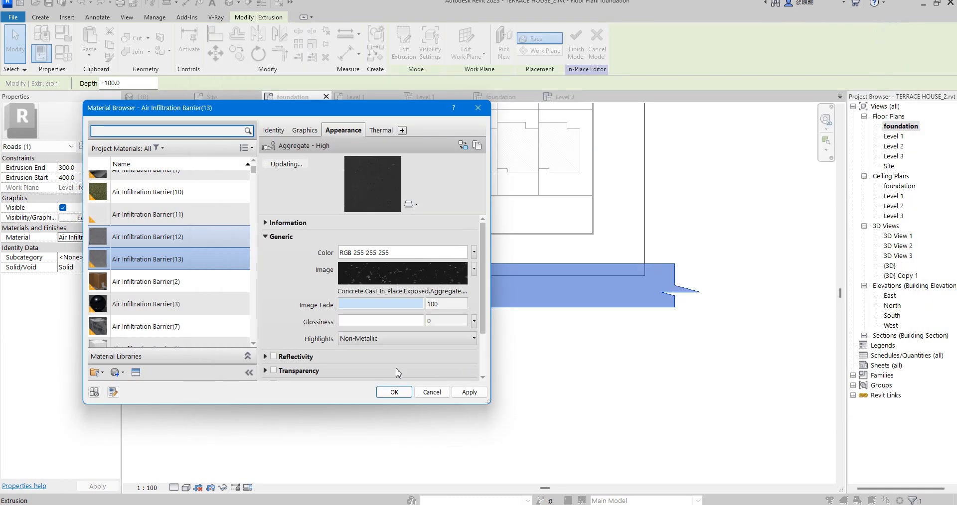
pyautogui.click(393, 392)
pyautogui.click(405, 393)
# - Open the {3D} view and examine the outer road, its entrance, the site walls and the terrace house rows
pyautogui.scroll(-2, 494, 370)
pyautogui.doubleClick(890, 267)
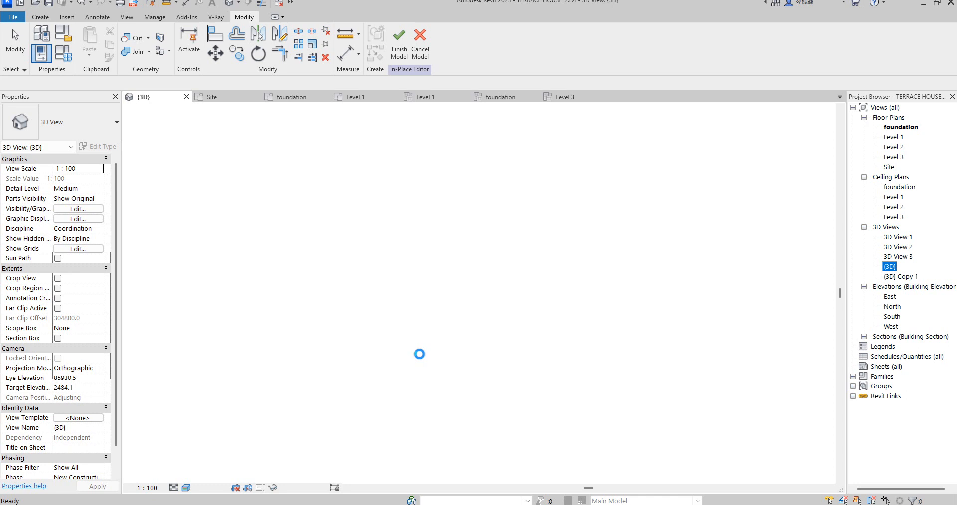
pyautogui.scroll(-3, 435, 343)
pyautogui.scroll(-2, 401, 381)
pyautogui.scroll(3, 390, 343)
pyautogui.scroll(-2, 390, 356)
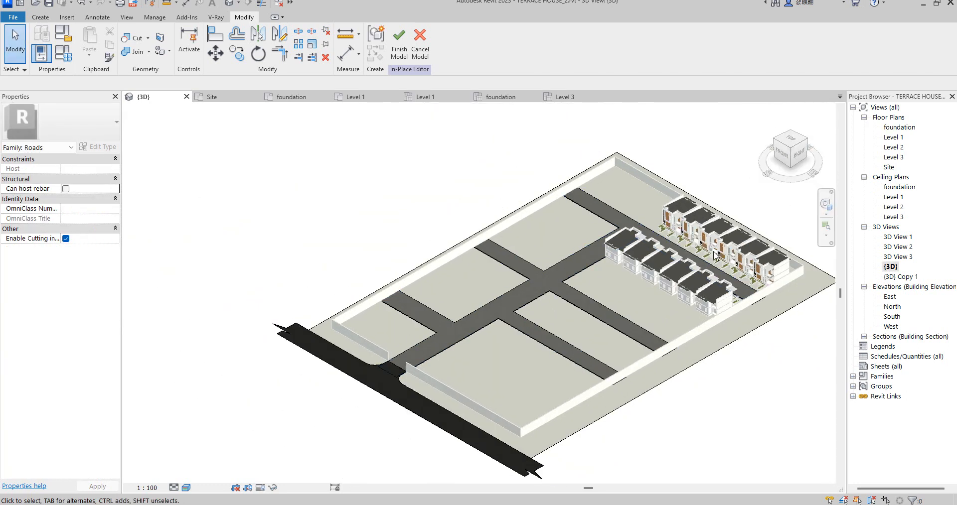
pyautogui.scroll(3, 678, 243)
pyautogui.scroll(-2, 499, 234)
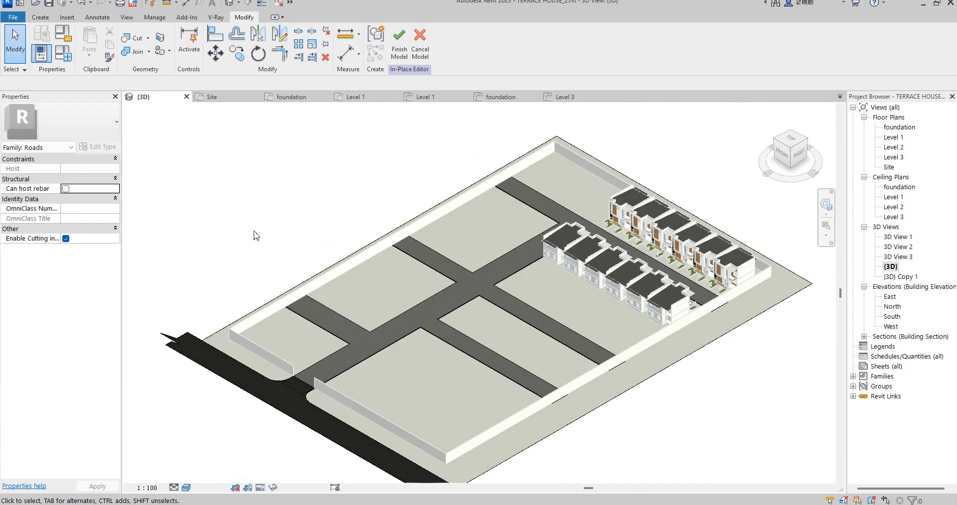
pyautogui.scroll(3, 261, 372)
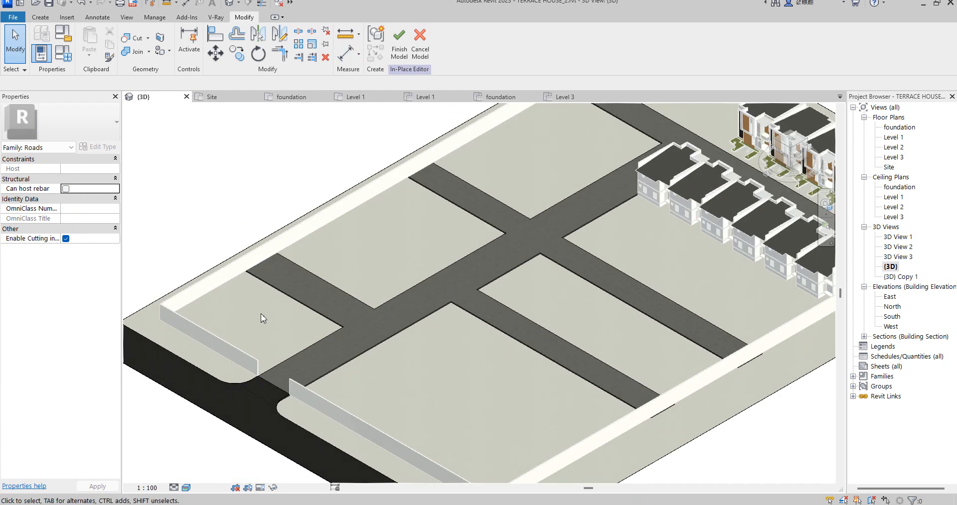
pyautogui.scroll(-4, 405, 261)
pyautogui.scroll(2, 597, 258)
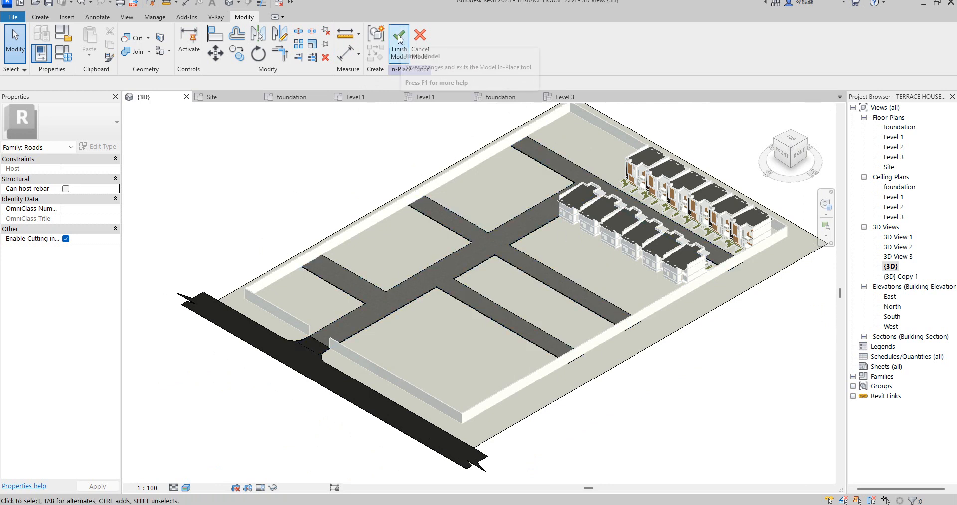
pyautogui.scroll(2, 516, 251)
pyautogui.scroll(-2, 444, 231)
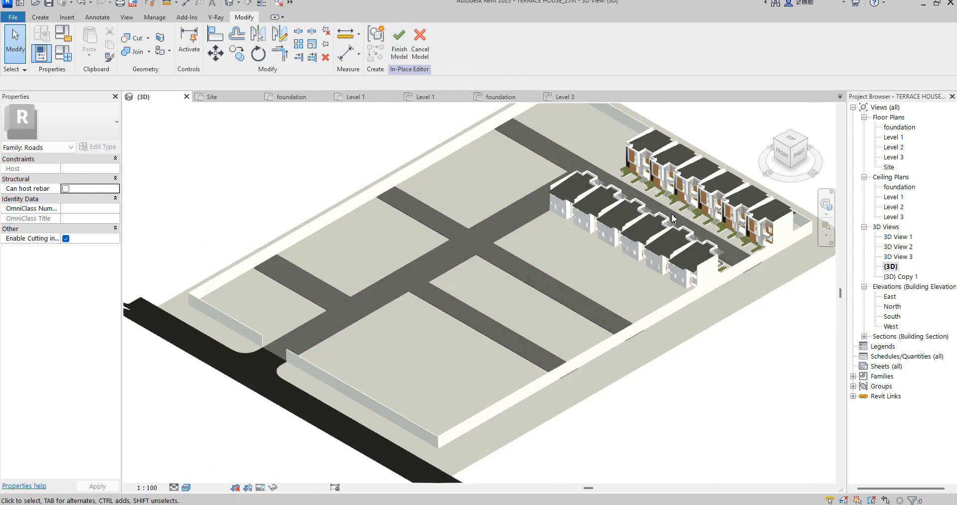
pyautogui.scroll(2, 659, 217)
pyautogui.scroll(3, 690, 195)
pyautogui.scroll(-3, 461, 283)
pyautogui.moveTo(461, 283); pyautogui.dragTo(297, 342, button='middle')
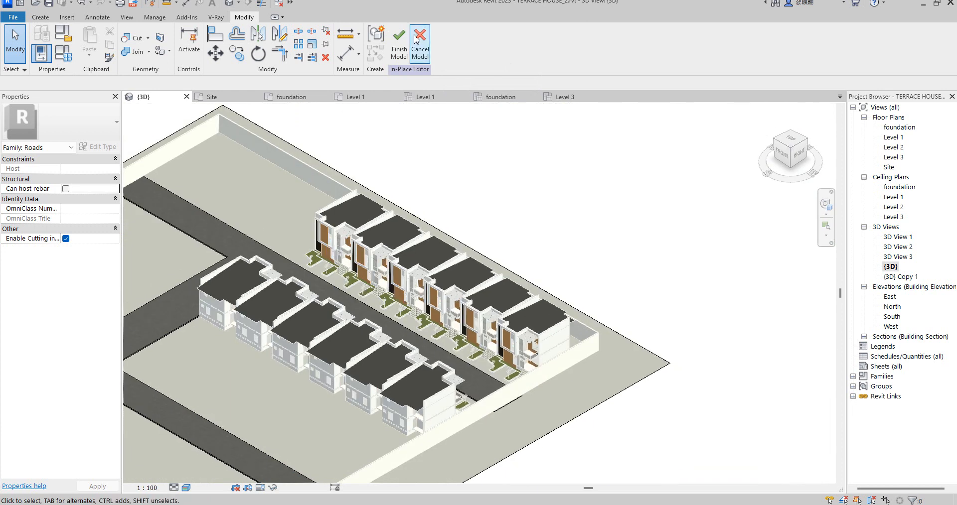